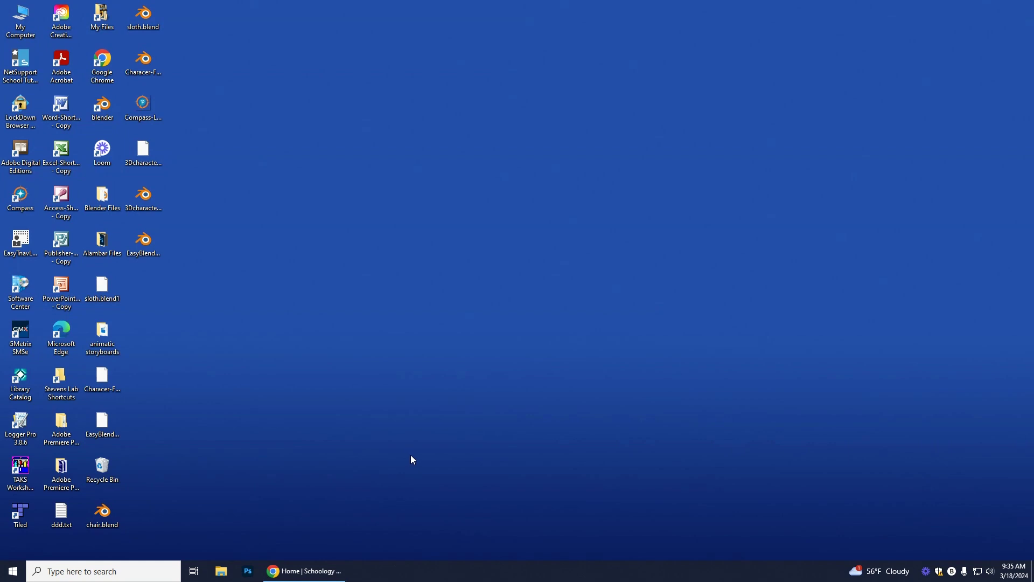
- Launch Blender from the desktop and create a new General file
{"action": "left_click", "coordinate": [105, 112]}
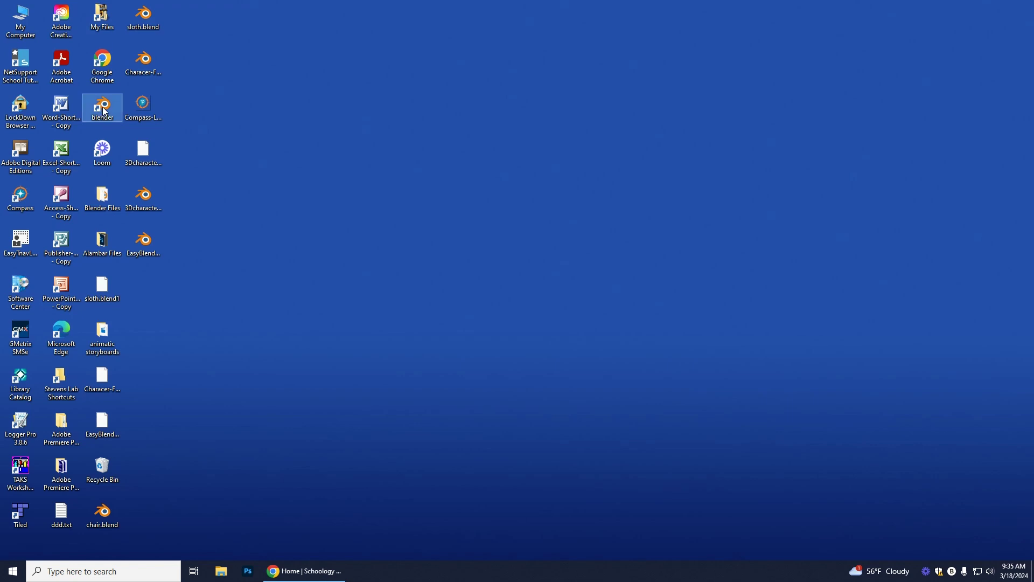
{"action": "double_click", "coordinate": [104, 112]}
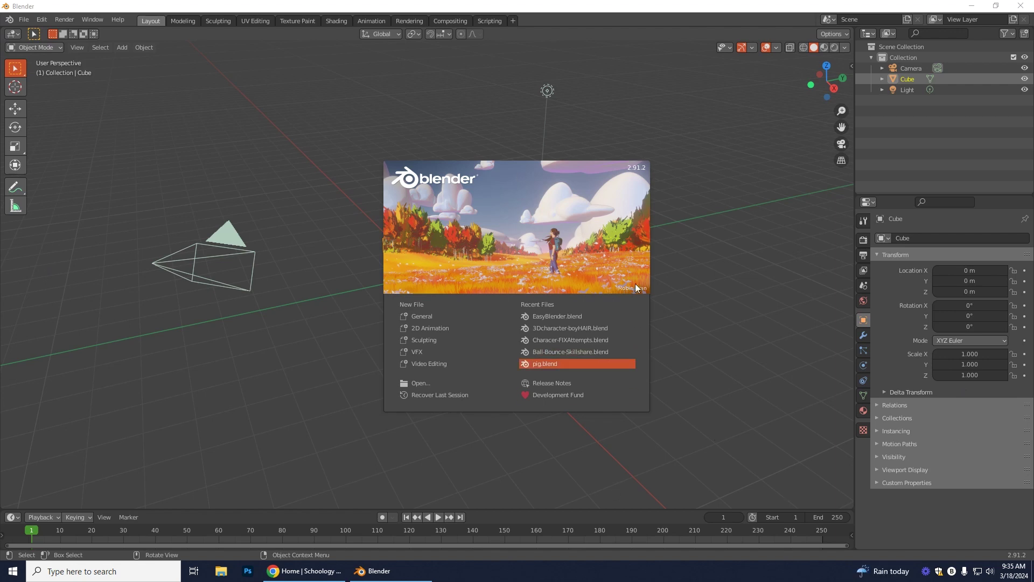
{"action": "left_click", "coordinate": [414, 316]}
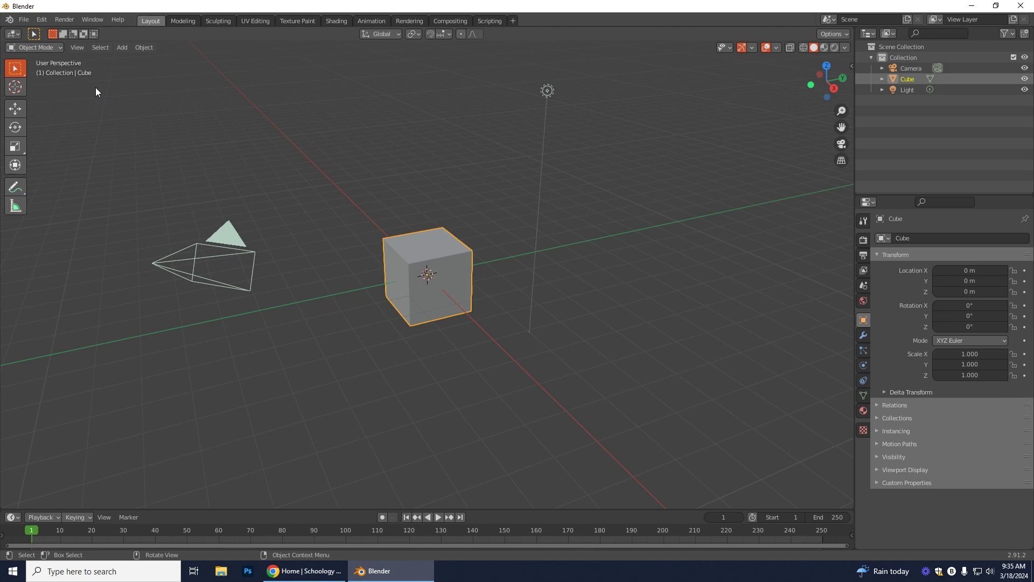
- Select the default camera, cube and light together and delete them from the scene
{"action": "left_click_drag", "start_coordinate": [99, 88], "coordinate": [686, 406]}
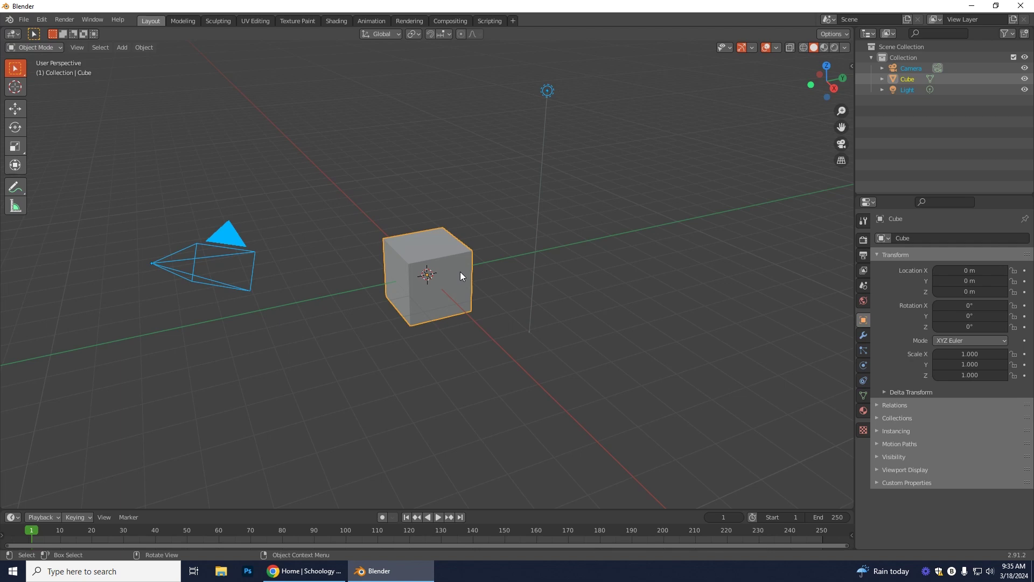
{"action": "key", "text": "x"}
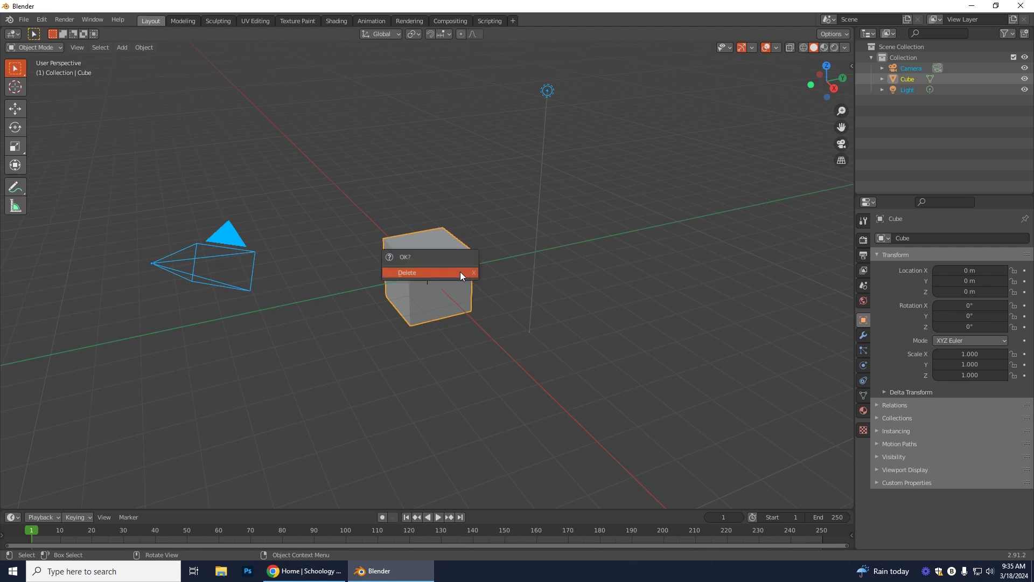
{"action": "left_click", "coordinate": [419, 277]}
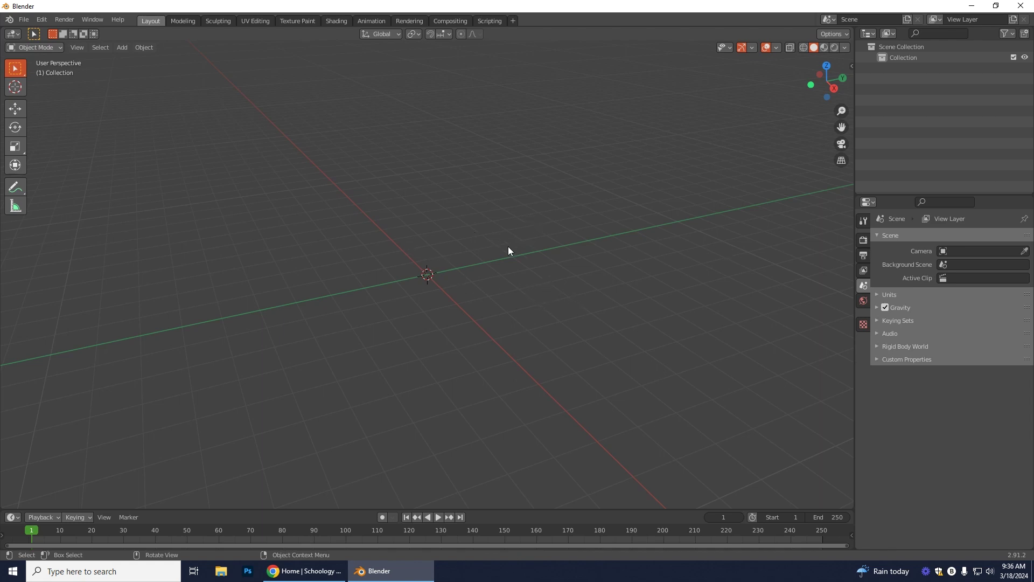
{"action": "middle_click_drag", "start_coordinate": [472, 413], "coordinate": [285, 276]}
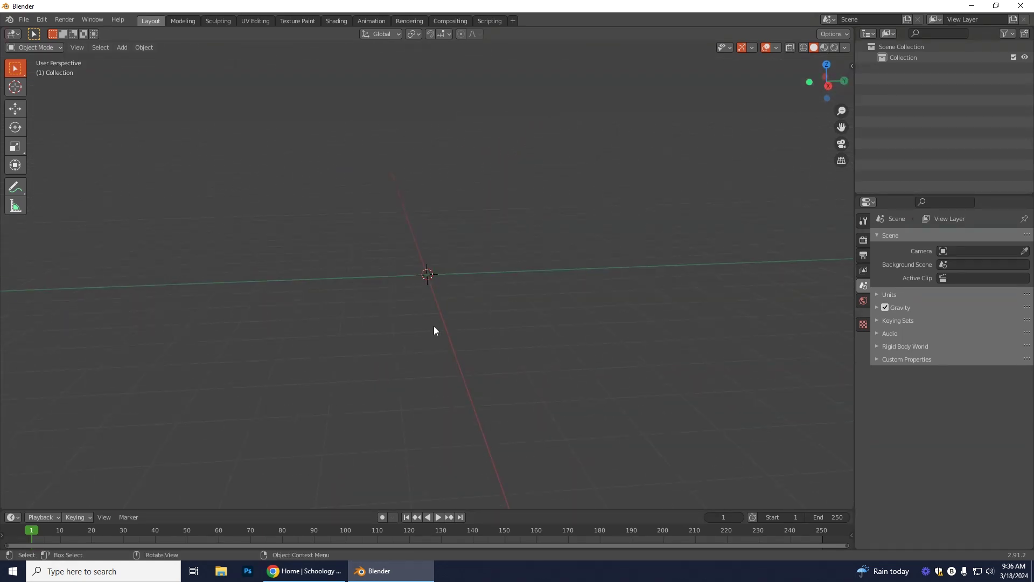
{"action": "middle_click_drag", "start_coordinate": [445, 326], "coordinate": [505, 349]}
{"action": "middle_click_drag", "start_coordinate": [457, 295], "coordinate": [319, 304]}
{"action": "middle_click_drag", "start_coordinate": [224, 307], "coordinate": [288, 303]}
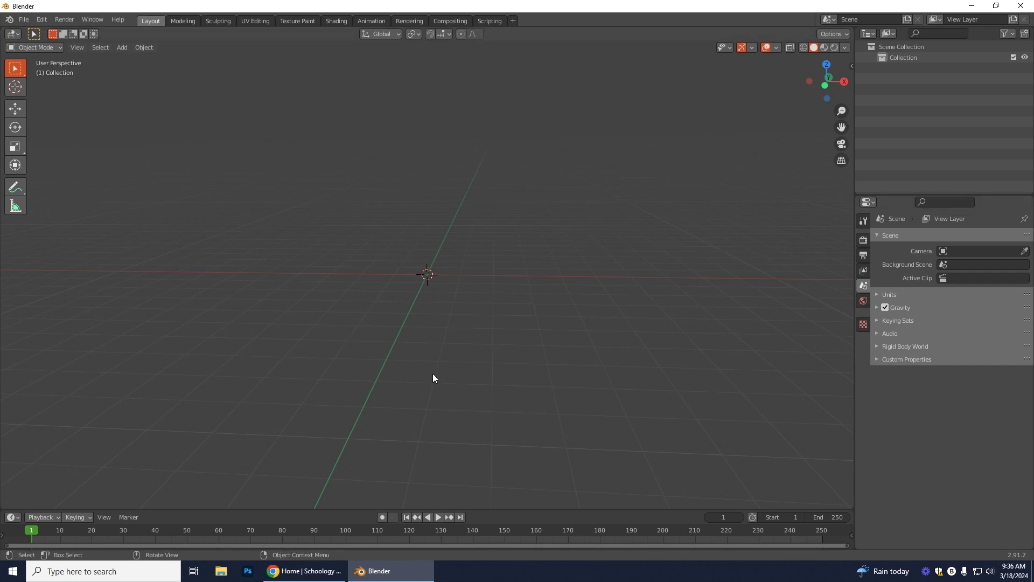
{"action": "middle_click_drag", "start_coordinate": [412, 375], "coordinate": [453, 348], "text": "shift"}
{"action": "middle_click_drag", "start_coordinate": [533, 355], "coordinate": [474, 358]}
{"action": "middle_click_drag", "start_coordinate": [345, 294], "coordinate": [354, 301]}
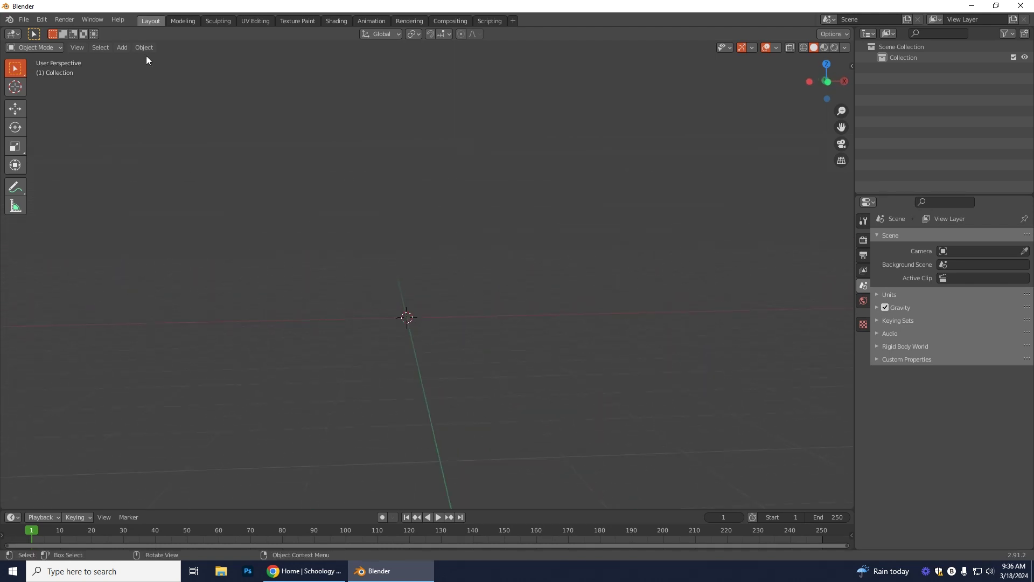
- Add a cylinder mesh at the scene's origin
{"action": "left_click", "coordinate": [120, 48]}
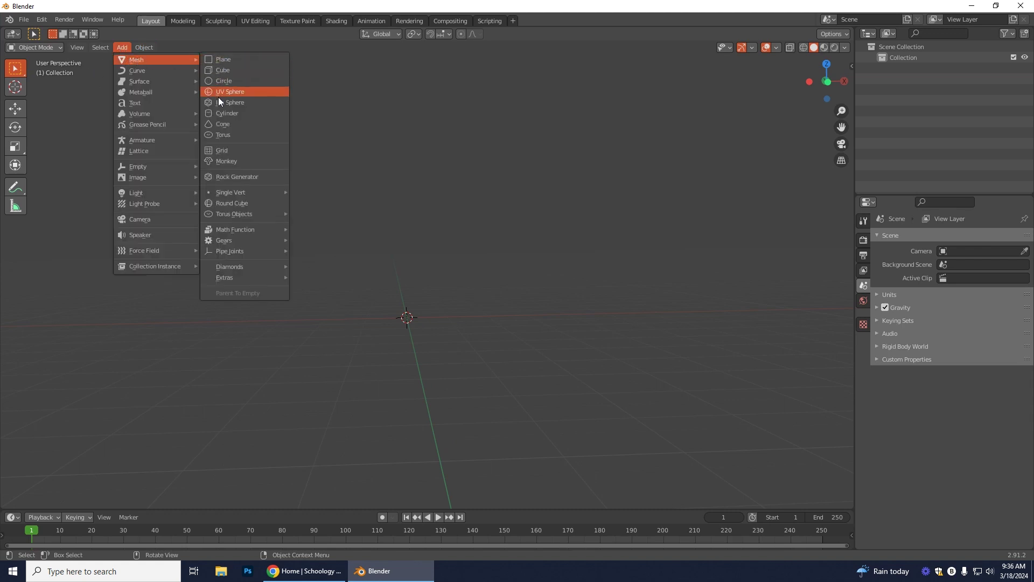
{"action": "key", "text": "Escape"}
{"action": "left_click", "coordinate": [124, 47]}
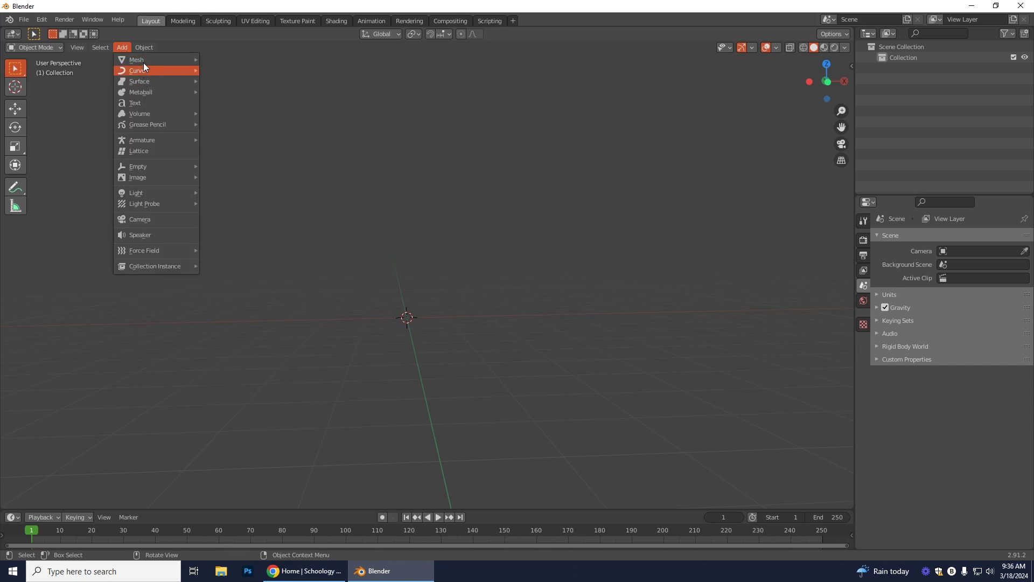
{"action": "mouse_move", "coordinate": [183, 59]}
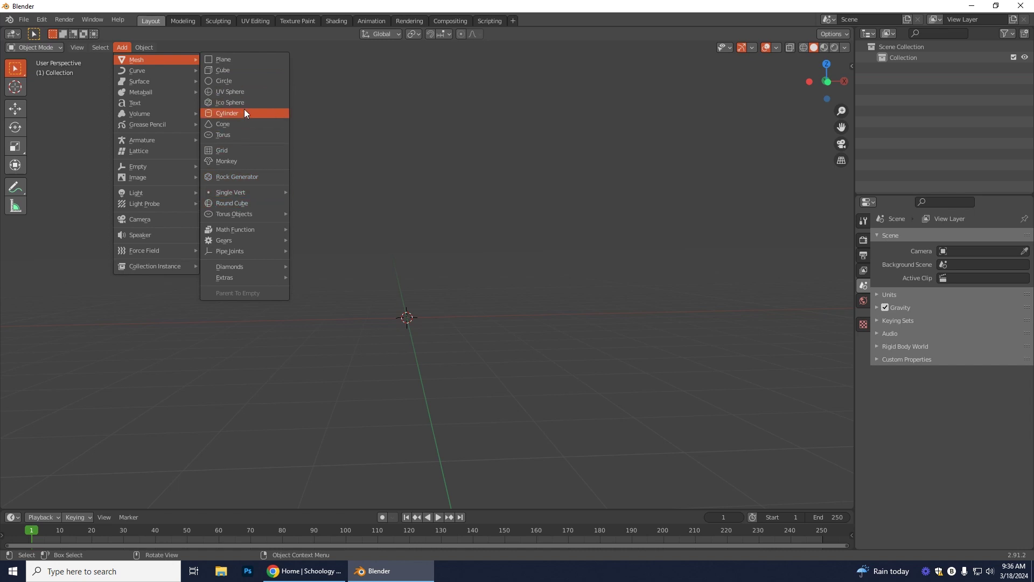
{"action": "left_click", "coordinate": [229, 112]}
{"action": "middle_click_drag", "start_coordinate": [428, 429], "coordinate": [463, 402]}
{"action": "scroll", "coordinate": [463, 402], "scroll_direction": "up", "scroll_amount": 2}
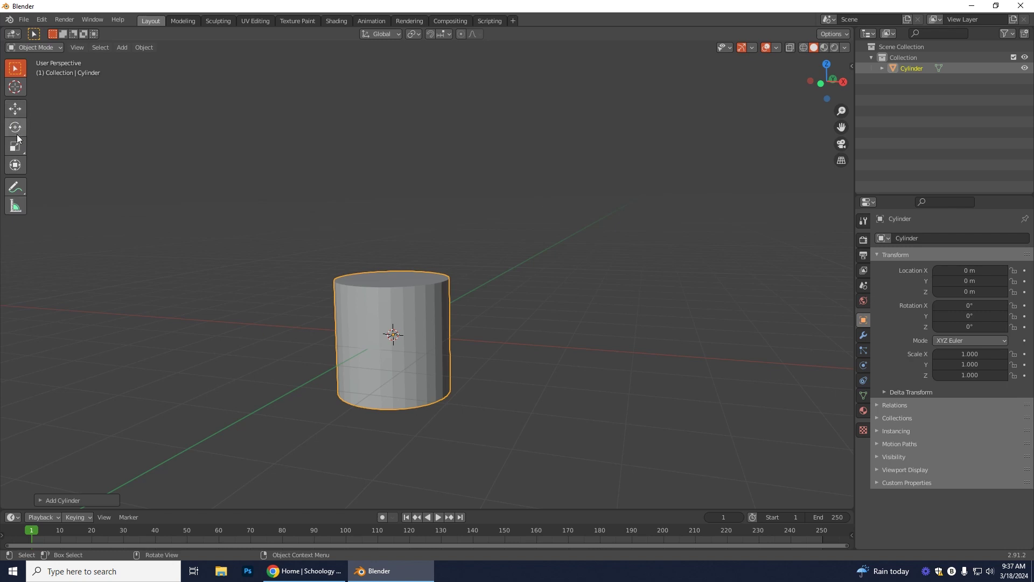
- Move the cylinder to about Y 0.24 m and Z 0.79 m, undoing any further moves
{"action": "left_click", "coordinate": [7, 112]}
{"action": "left_click_drag", "start_coordinate": [395, 298], "coordinate": [394, 246]}
{"action": "key", "text": "ctrl+z"}
{"action": "left_click_drag", "start_coordinate": [436, 295], "coordinate": [417, 338]}
{"action": "key", "text": "ctrl+z"}
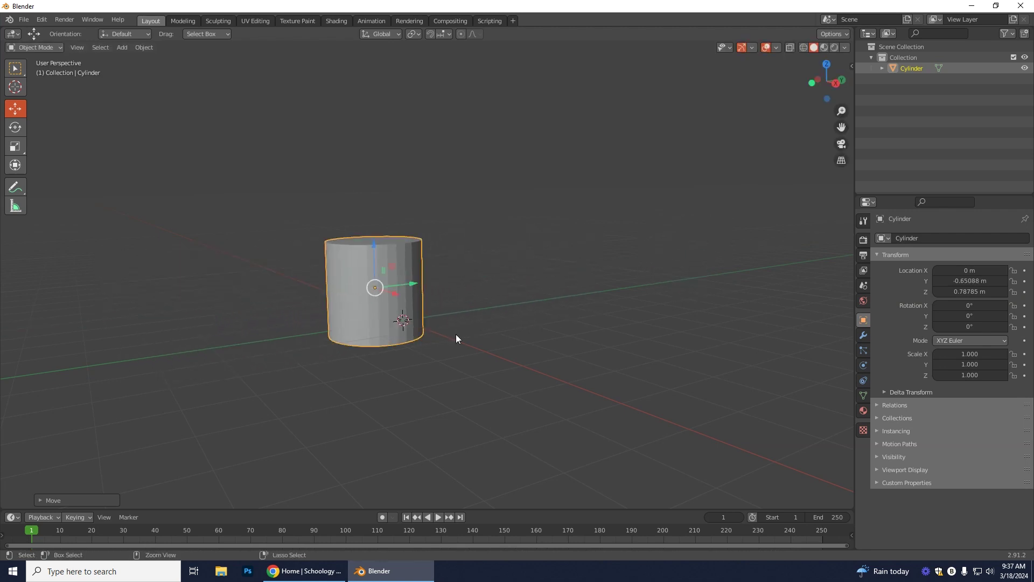
{"action": "key", "text": "ctrl+z"}
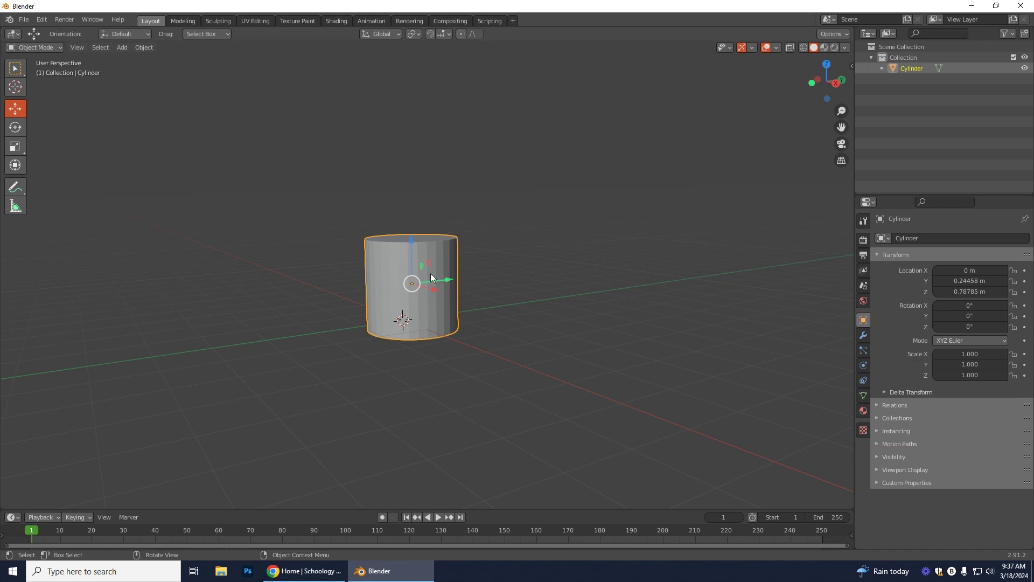
{"action": "middle_click_drag", "start_coordinate": [437, 400], "coordinate": [519, 398]}
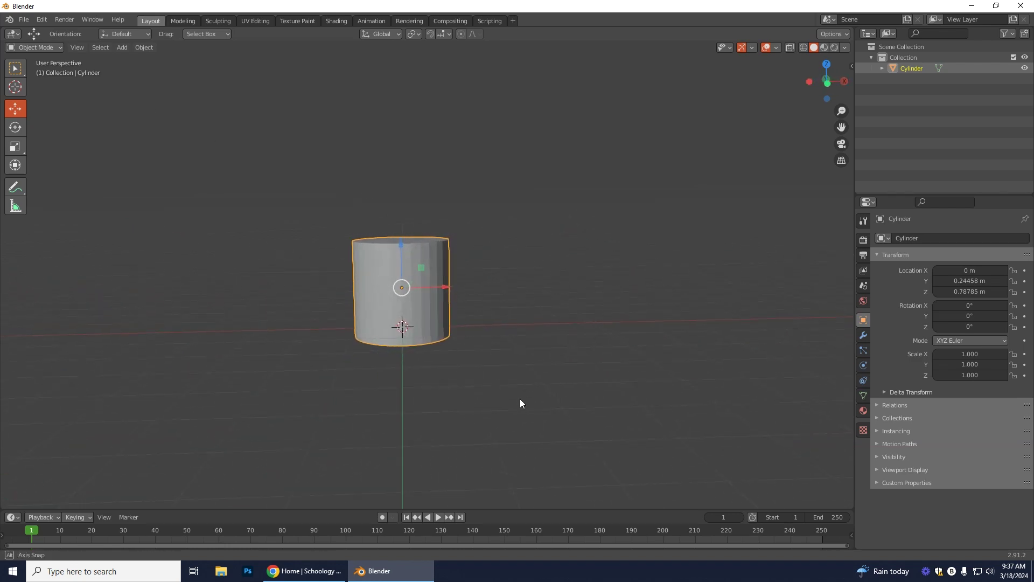
- Try rotating the cylinder with the Rotate tool and undo each rotation
{"action": "left_click", "coordinate": [18, 134]}
{"action": "mouse_move", "coordinate": [384, 250]}
{"action": "left_mouse_down"}
{"action": "mouse_move", "coordinate": [415, 249]}
{"action": "mouse_move", "coordinate": [386, 256]}
{"action": "left_mouse_up"}
{"action": "key", "text": "ctrl+z"}
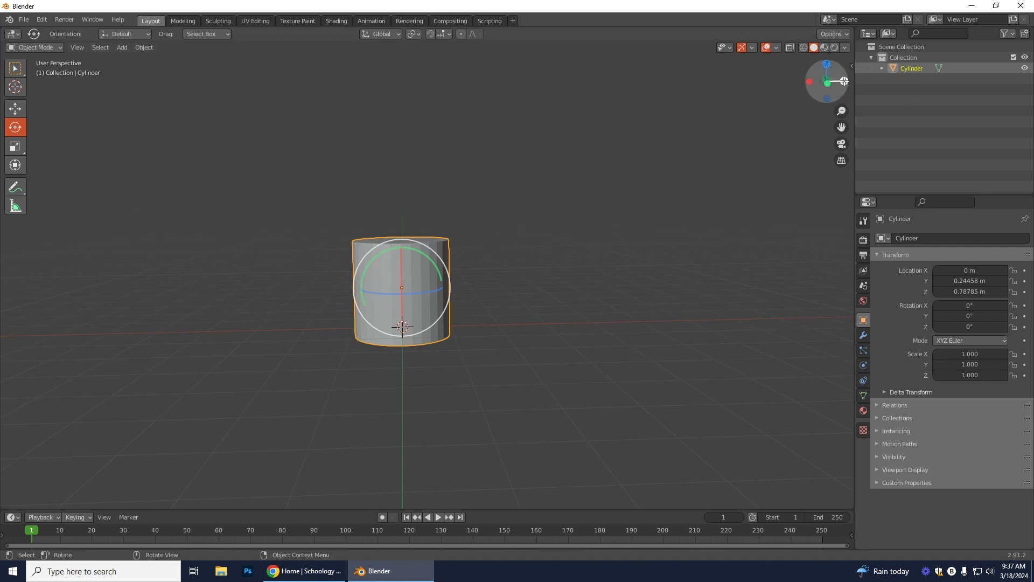
{"action": "left_click_drag", "start_coordinate": [425, 256], "coordinate": [528, 259]}
{"action": "key", "text": "ctrl+z"}
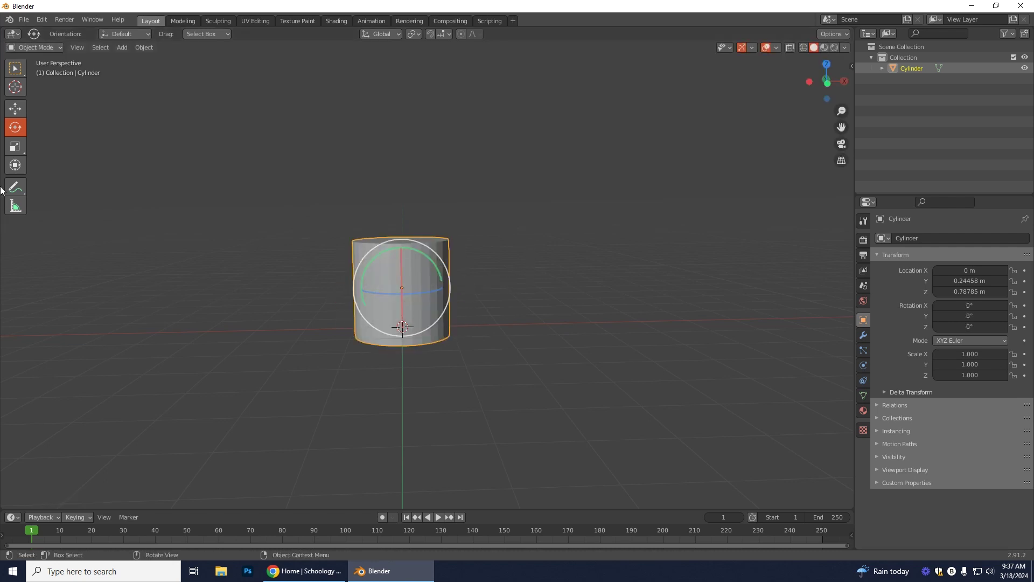
- Widen the cylinder with the Scale tool to a scale of about 1.83 in X and 1.82 in Y
{"action": "left_click", "coordinate": [16, 148]}
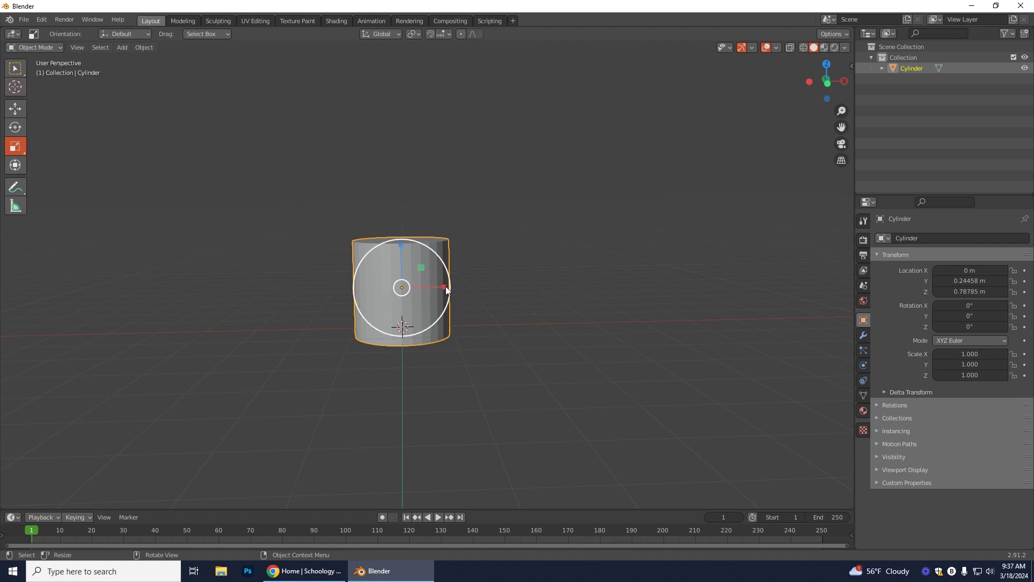
{"action": "left_click_drag", "start_coordinate": [444, 287], "coordinate": [468, 288]}
{"action": "middle_click_drag", "start_coordinate": [511, 363], "coordinate": [402, 210]}
{"action": "left_click_drag", "start_coordinate": [425, 253], "coordinate": [445, 232]}
{"action": "left_click_drag", "start_coordinate": [431, 283], "coordinate": [446, 293]}
{"action": "middle_click_drag", "start_coordinate": [439, 345], "coordinate": [441, 406]}
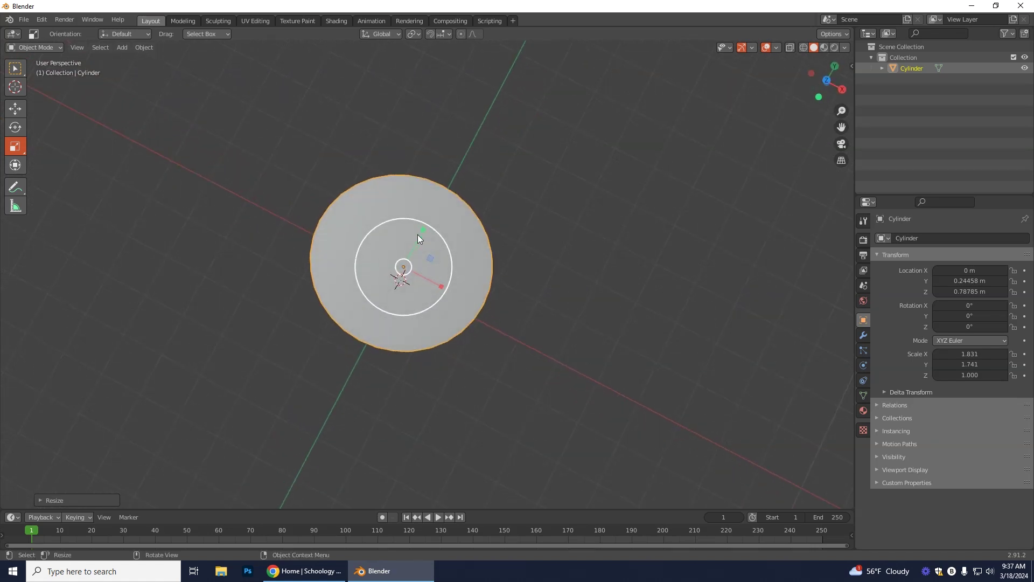
{"action": "left_click_drag", "start_coordinate": [424, 230], "coordinate": [428, 226]}
{"action": "middle_click_drag", "start_coordinate": [428, 226], "coordinate": [501, 303]}
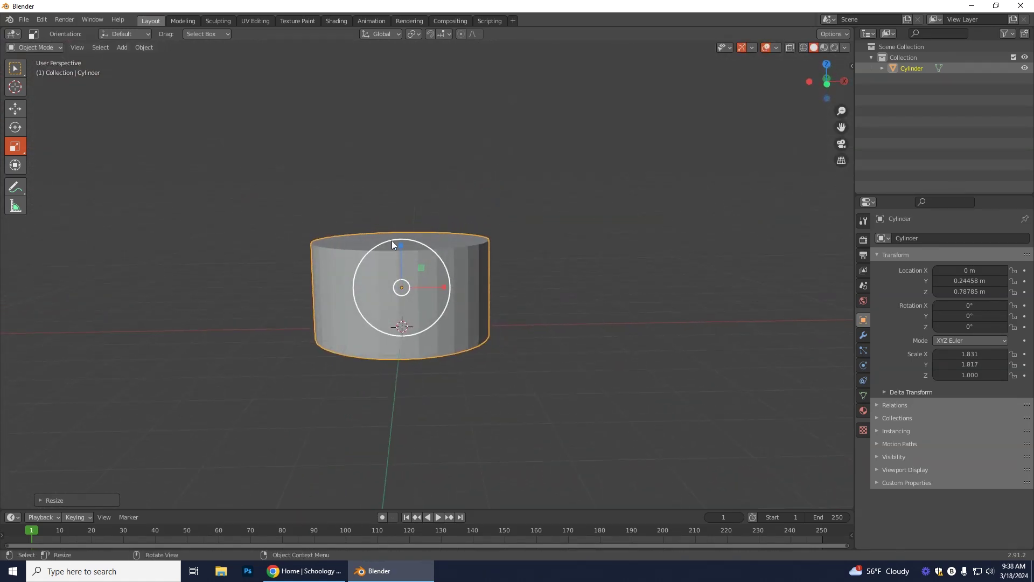
- Flatten the cylinder to a Z scale of about 0.54
{"action": "left_click_drag", "start_coordinate": [401, 247], "coordinate": [398, 263]}
{"action": "middle_click_drag", "start_coordinate": [489, 415], "coordinate": [495, 399]}
{"action": "left_click_drag", "start_coordinate": [402, 249], "coordinate": [402, 253]}
{"action": "middle_click_drag", "start_coordinate": [480, 386], "coordinate": [483, 391]}
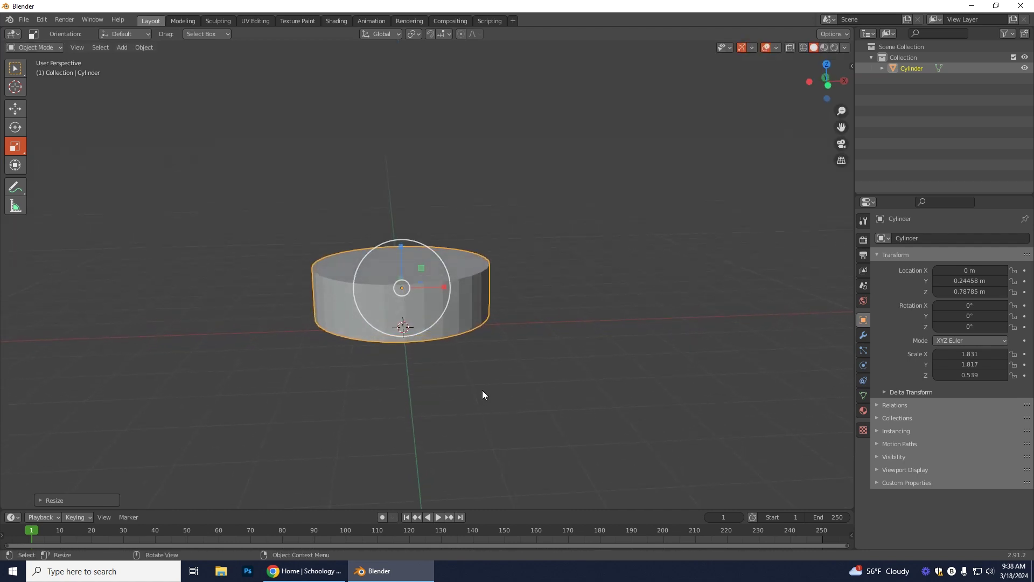
- Switch the cylinder from Object Mode to Edit Mode
{"action": "left_click", "coordinate": [37, 47]}
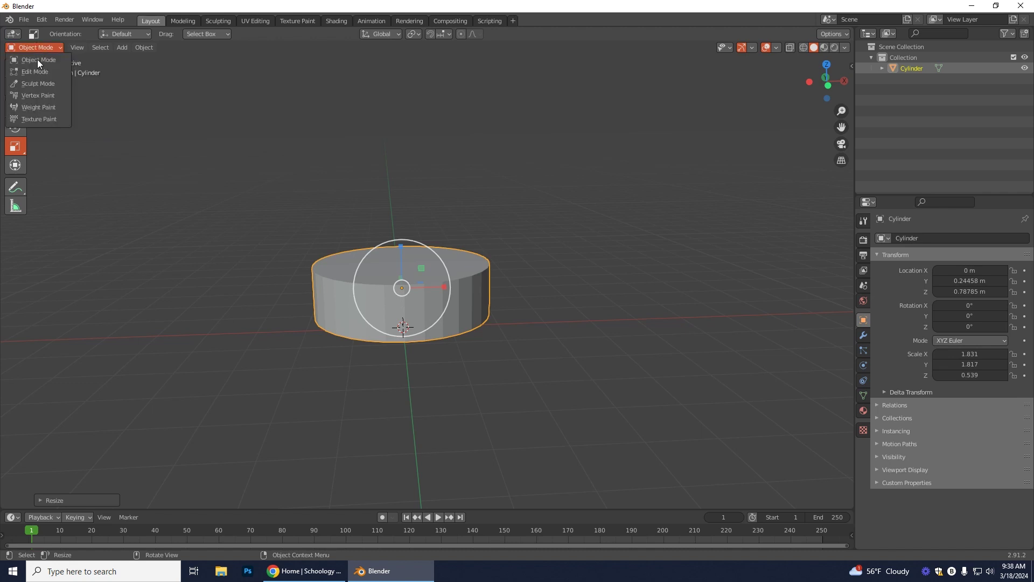
{"action": "left_click", "coordinate": [37, 59]}
{"action": "left_click", "coordinate": [44, 47]}
{"action": "left_click", "coordinate": [38, 59]}
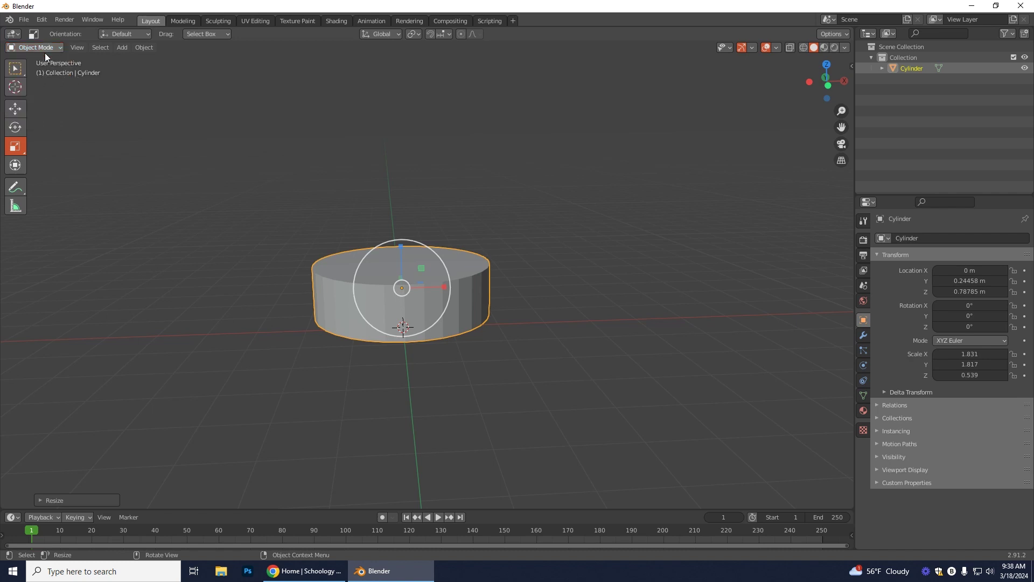
{"action": "left_click", "coordinate": [30, 46]}
{"action": "left_click", "coordinate": [33, 72]}
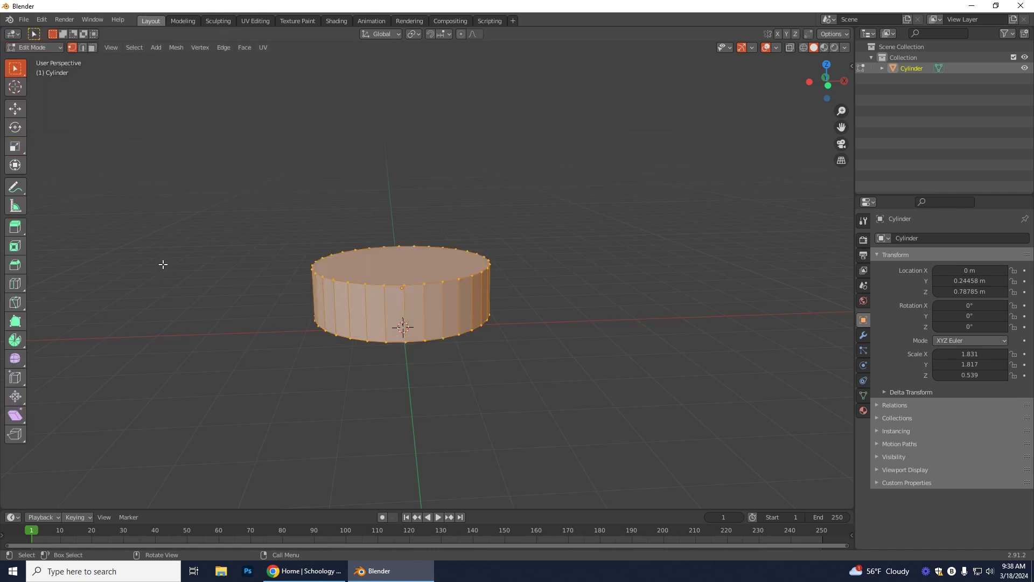
- Toggle the cylinder repeatedly between Object Mode and Edit Mode, ending in Edit Mode
{"action": "key", "text": "Tab"}
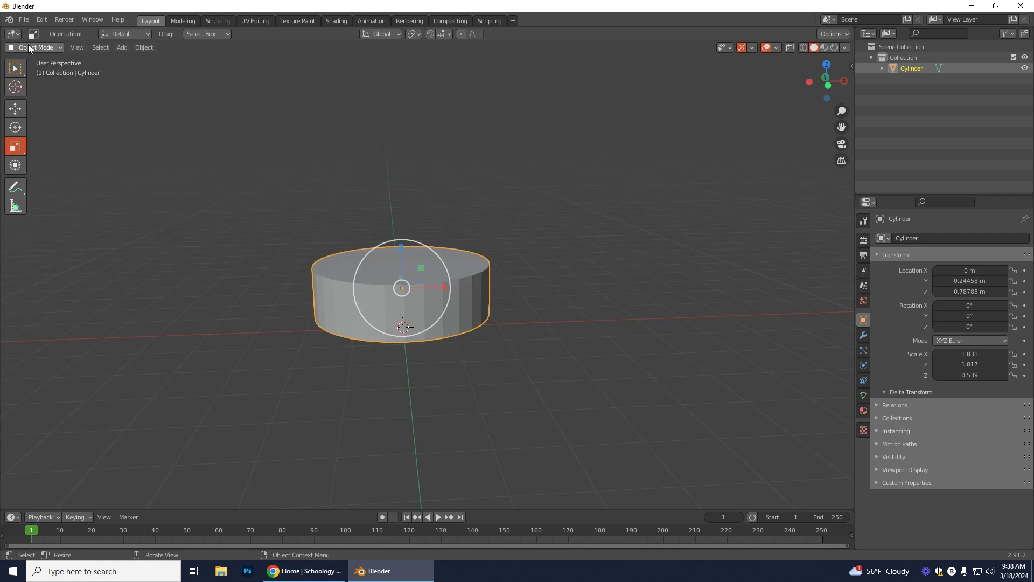
{"action": "key", "text": "Tab"}
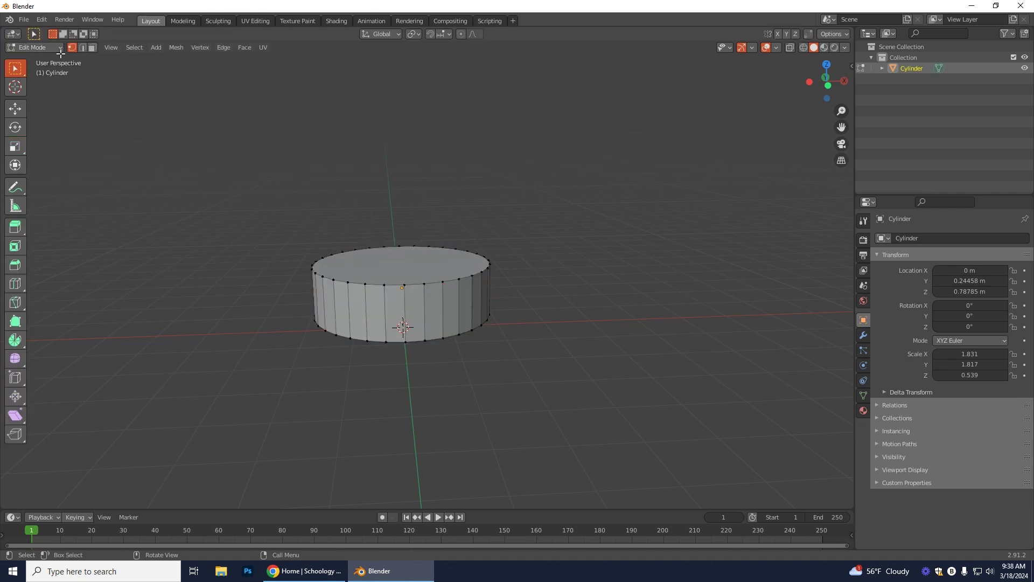
{"action": "key", "text": "Tab"}
{"action": "key", "text": "Tab"}
{"action": "key", "text": "Tab"}
{"action": "key", "text": "Tab"}
{"action": "left_click", "coordinate": [24, 47]}
{"action": "left_click", "coordinate": [24, 47]}
- Select individual vertices along the cylinder's top rim in vertex select mode
{"action": "left_click", "coordinate": [224, 47]}
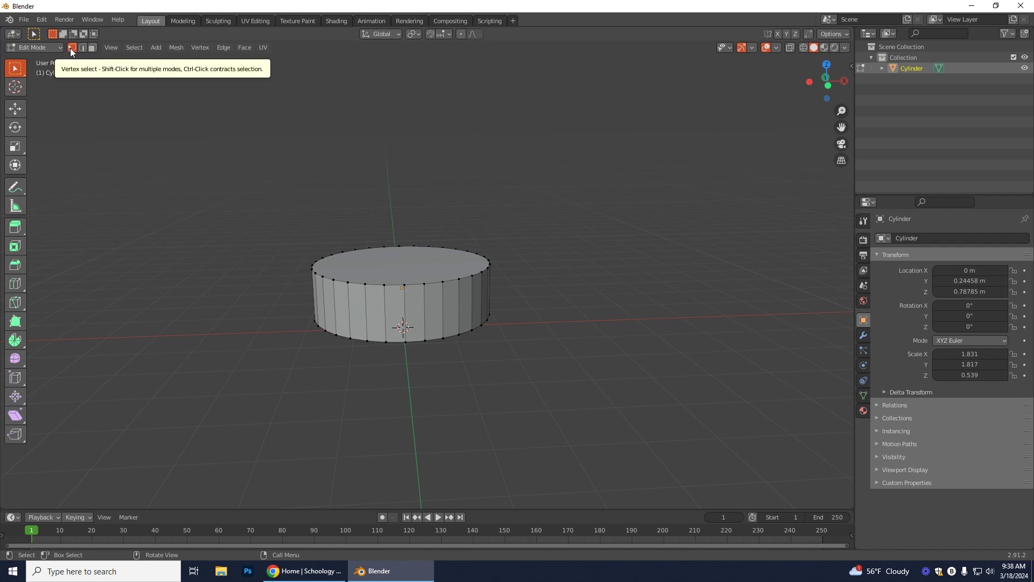
{"action": "left_click", "coordinate": [375, 292], "text": "shift"}
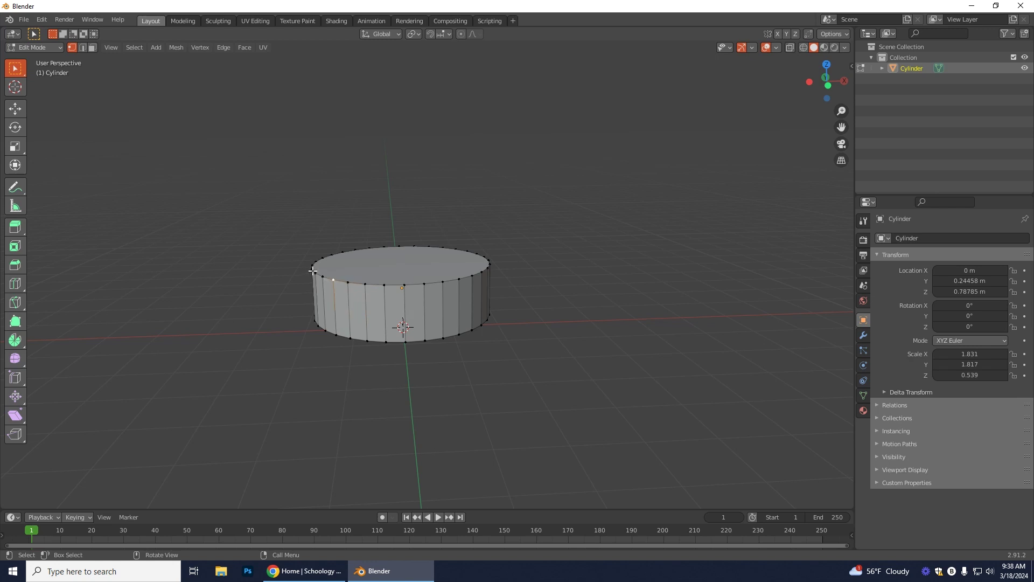
{"action": "middle_click_drag", "start_coordinate": [438, 285], "coordinate": [411, 276]}
{"action": "scroll", "coordinate": [411, 277], "scroll_direction": "up", "scroll_amount": 1}
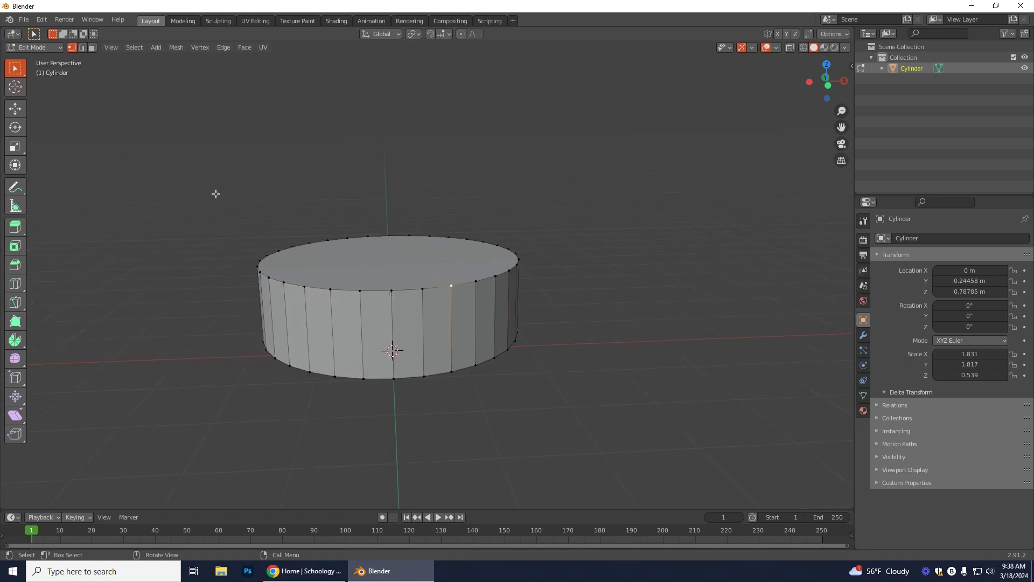
- Change to edge select mode and select individual vertical edges around the cylinder's side
{"action": "left_click", "coordinate": [82, 47]}
{"action": "left_click", "coordinate": [378, 318]}
{"action": "left_click", "coordinate": [360, 329]}
{"action": "left_click", "coordinate": [334, 330]}
{"action": "left_click", "coordinate": [308, 329]}
{"action": "left_click", "coordinate": [285, 329]}
{"action": "left_click", "coordinate": [257, 313]}
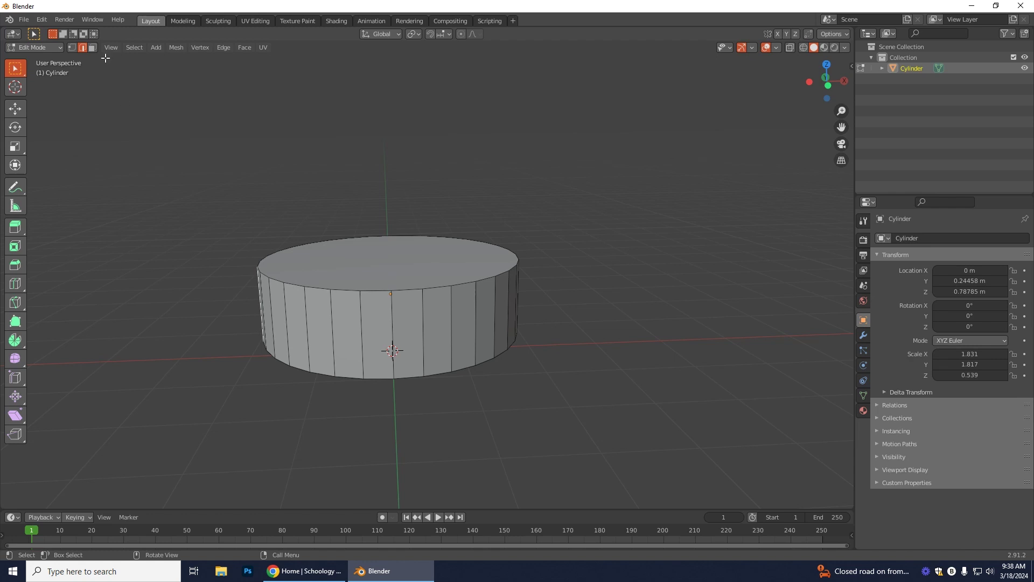
- Change to face select mode, try several side faces, and select the cylinder's top face
{"action": "left_click", "coordinate": [93, 47]}
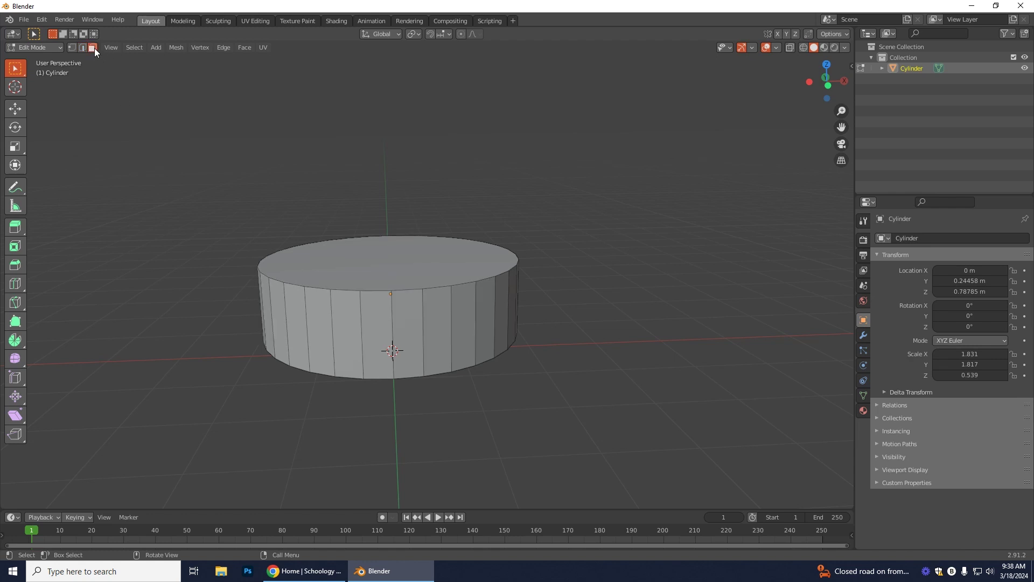
{"action": "left_click", "coordinate": [351, 344]}
{"action": "left_click", "coordinate": [439, 327]}
{"action": "left_click", "coordinate": [483, 315]}
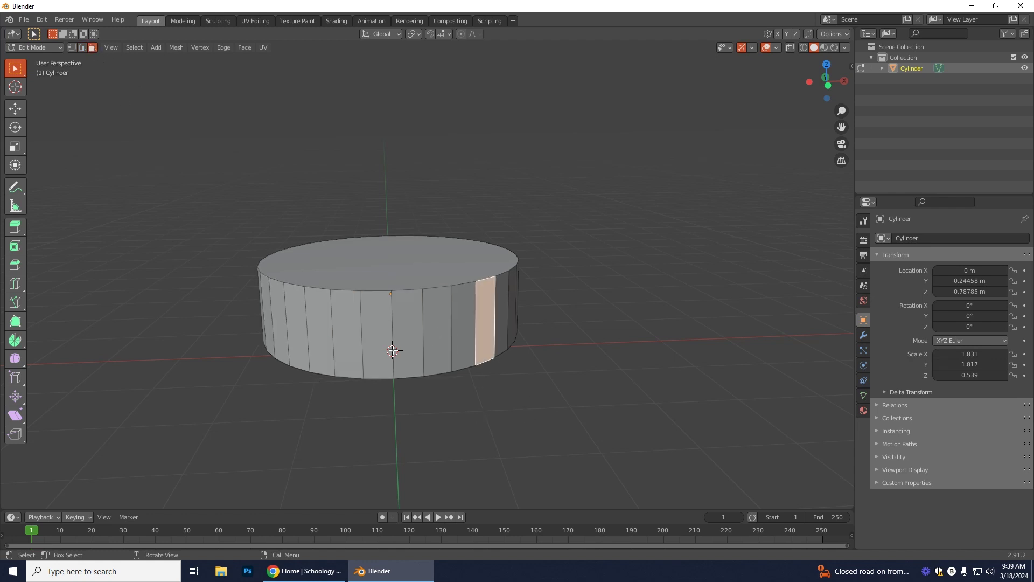
{"action": "left_click", "coordinate": [400, 333]}
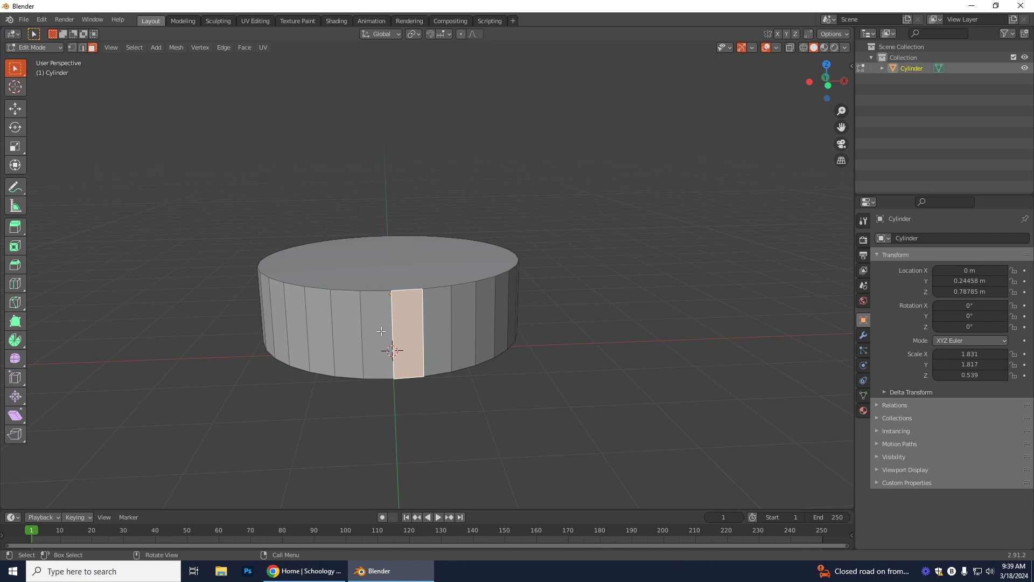
{"action": "left_click", "coordinate": [383, 262]}
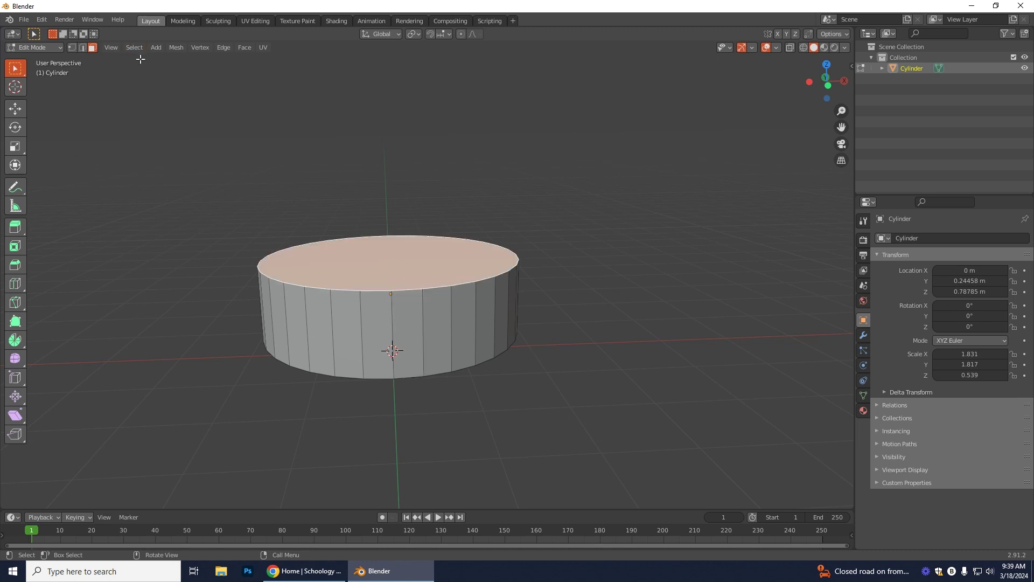
- Inset the cylinder's top face to leave an even ring of faces around its rim
{"action": "middle_click_drag", "start_coordinate": [566, 406], "coordinate": [567, 429]}
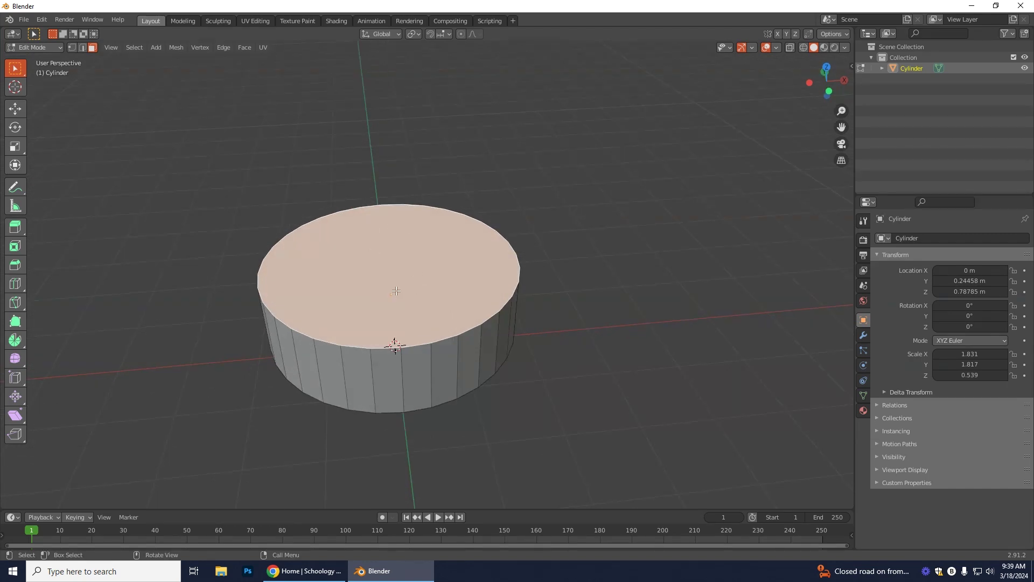
{"action": "middle_click_drag", "start_coordinate": [441, 316], "coordinate": [433, 421]}
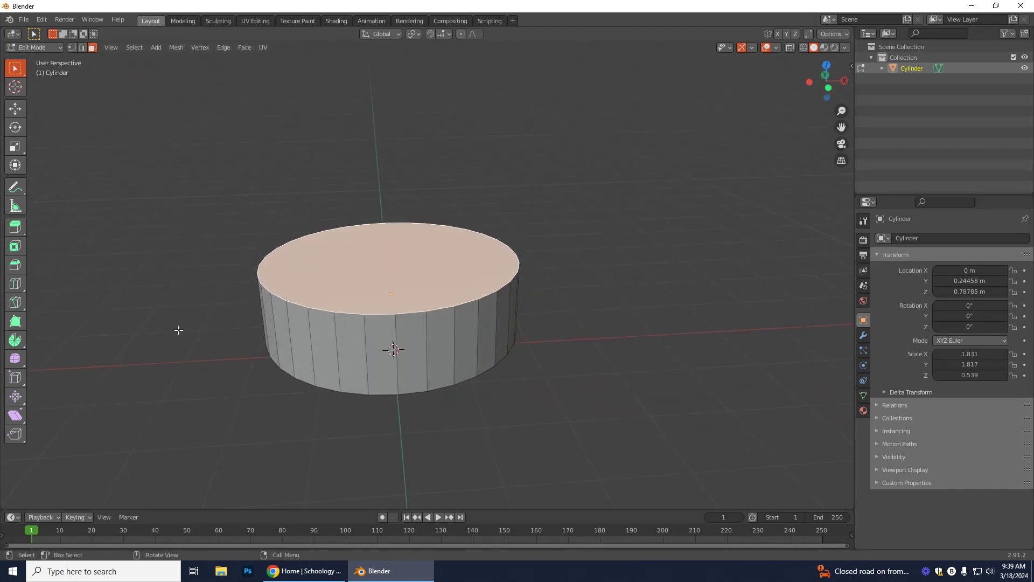
{"action": "left_click", "coordinate": [17, 230]}
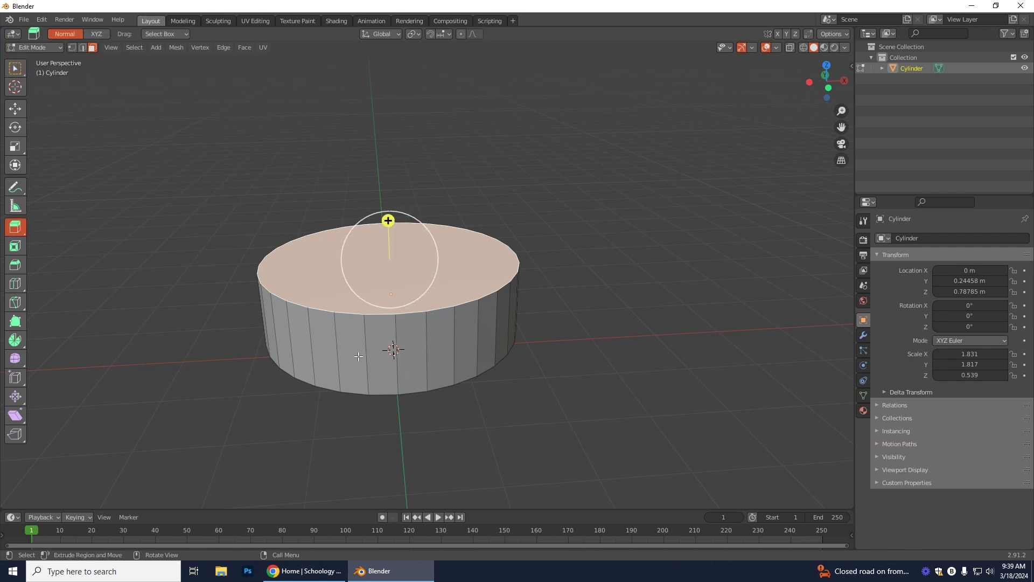
{"action": "middle_click_drag", "start_coordinate": [191, 503], "coordinate": [178, 441]}
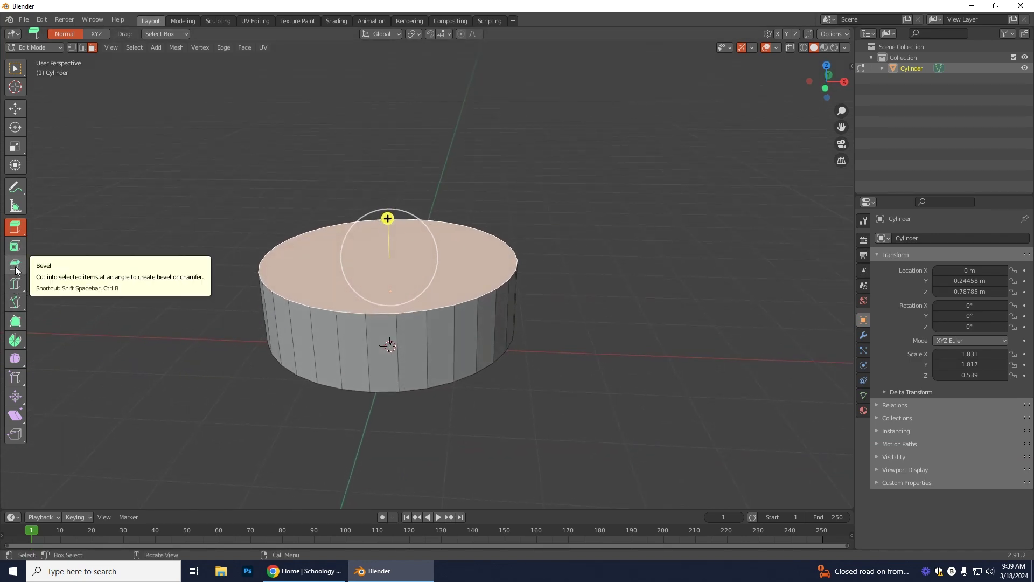
{"action": "left_click", "coordinate": [14, 247]}
{"action": "middle_click_drag", "start_coordinate": [223, 353], "coordinate": [438, 198]}
{"action": "left_click_drag", "start_coordinate": [429, 187], "coordinate": [429, 215]}
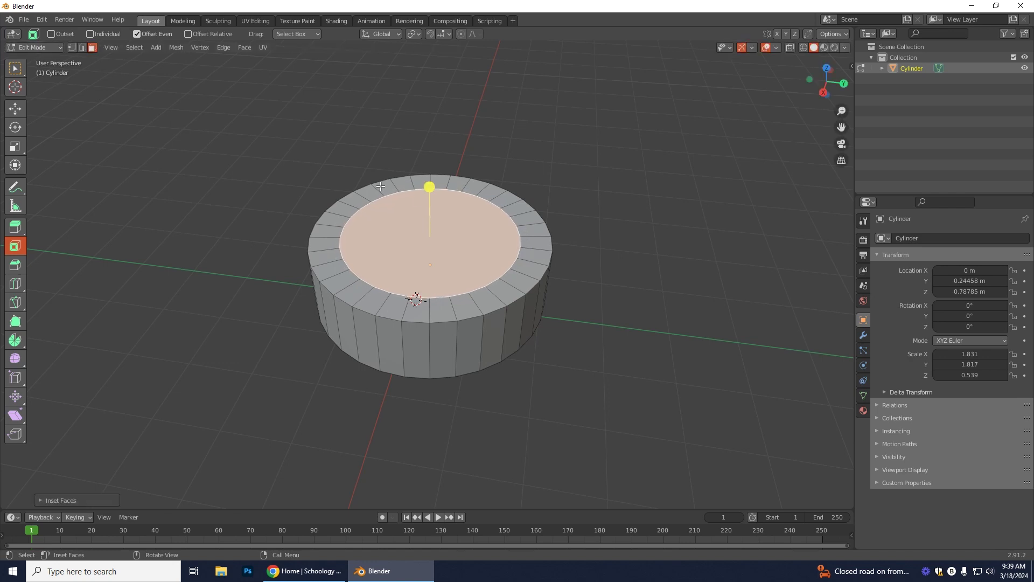
- Extrude the inset top face upward to form a narrower second tier
{"action": "middle_click_drag", "start_coordinate": [540, 458], "coordinate": [517, 437]}
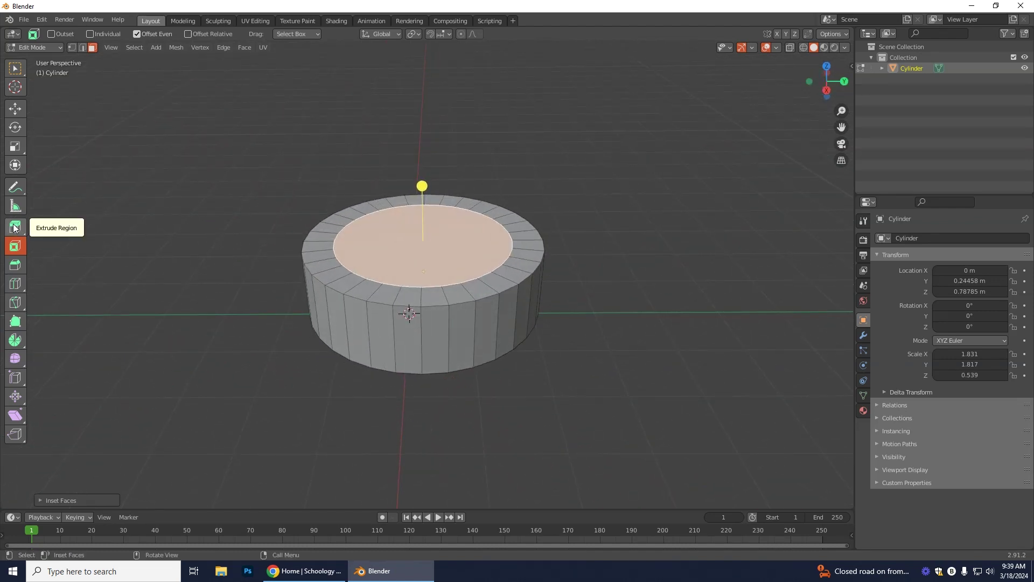
{"action": "left_click", "coordinate": [15, 228]}
{"action": "left_click_drag", "start_coordinate": [422, 200], "coordinate": [426, 146]}
{"action": "middle_click_drag", "start_coordinate": [556, 412], "coordinate": [526, 423]}
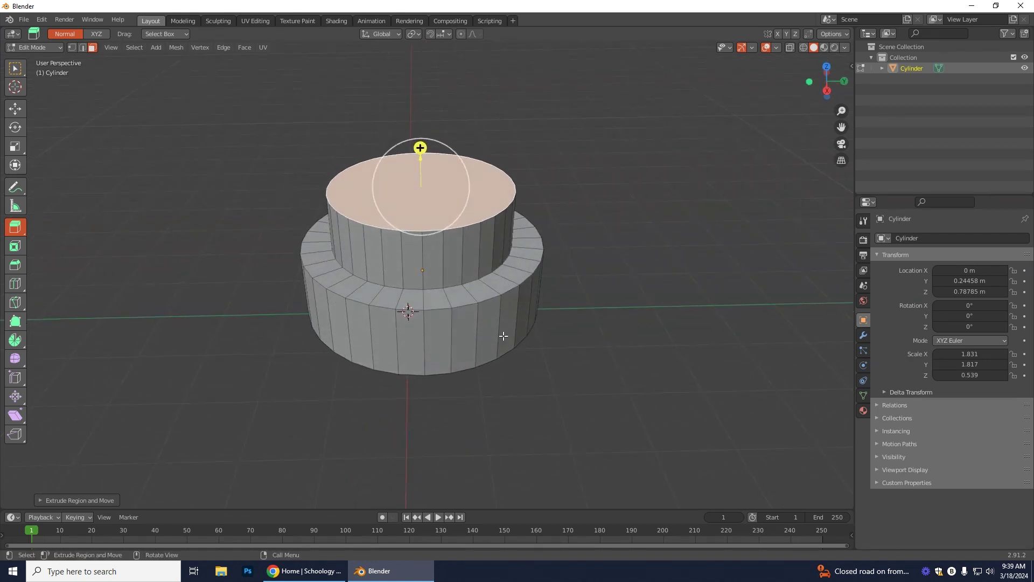
- Inset the second tier's top face to leave a narrow ring around its edge
{"action": "left_click", "coordinate": [15, 245]}
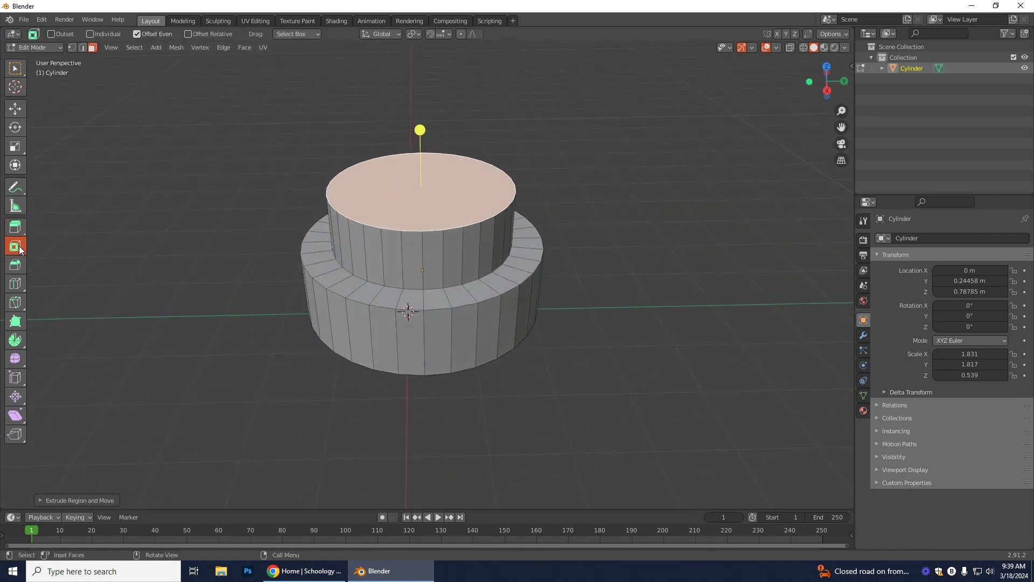
{"action": "middle_click_drag", "start_coordinate": [528, 388], "coordinate": [476, 169]}
{"action": "left_click_drag", "start_coordinate": [420, 133], "coordinate": [420, 157]}
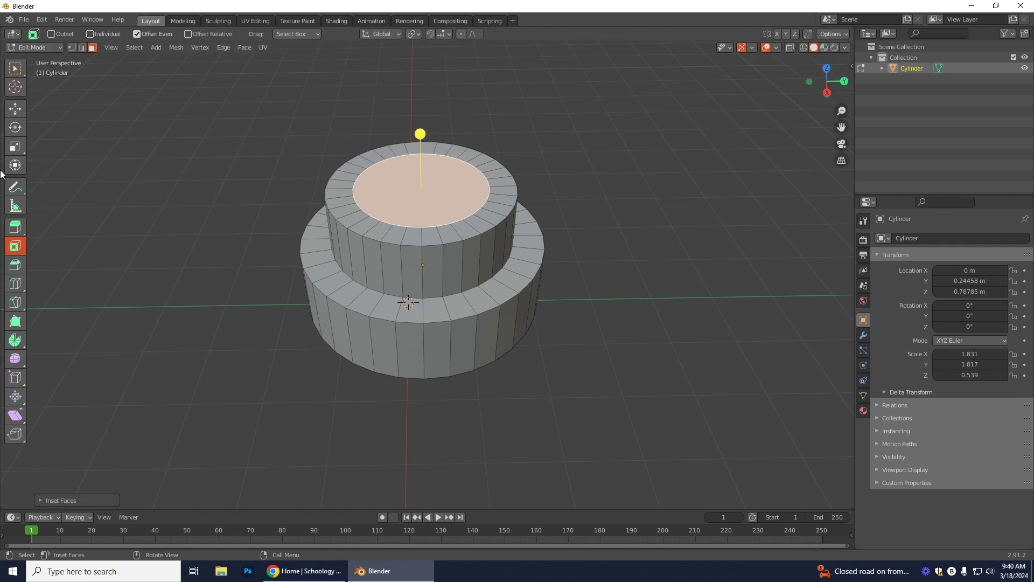
- Extrude the second tier's inset face upward to form a third tier
{"action": "left_click", "coordinate": [16, 228]}
{"action": "left_click_drag", "start_coordinate": [421, 150], "coordinate": [426, 92]}
{"action": "middle_click_drag", "start_coordinate": [491, 399], "coordinate": [498, 344]}
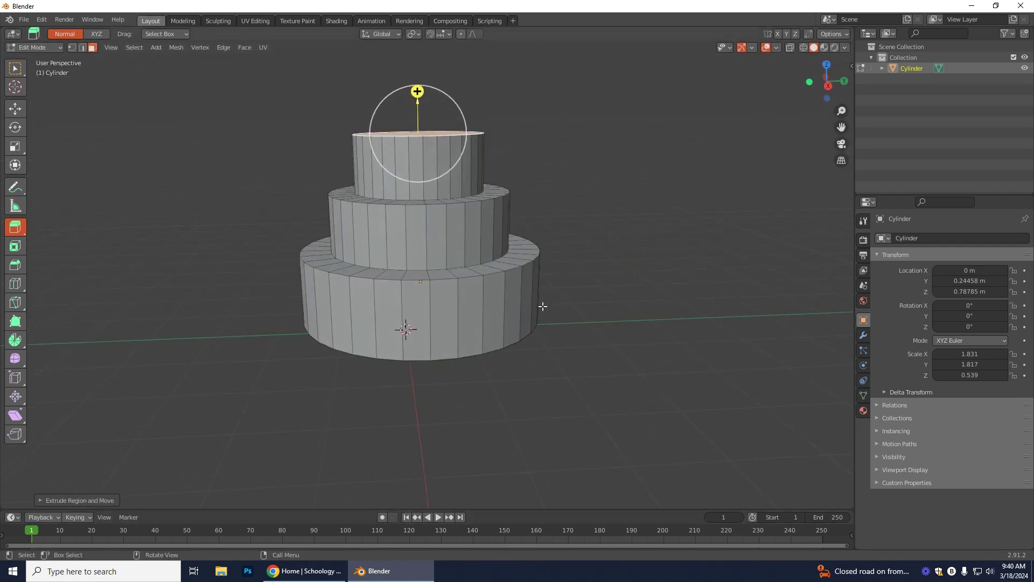
- In edge select mode, select the bottom tier's upper outer edge loop and bevel it about 0.06 m with 3 segments
{"action": "scroll", "coordinate": [485, 384], "scroll_direction": "up", "scroll_amount": 1}
{"action": "scroll", "coordinate": [554, 376], "scroll_direction": "up", "scroll_amount": 1}
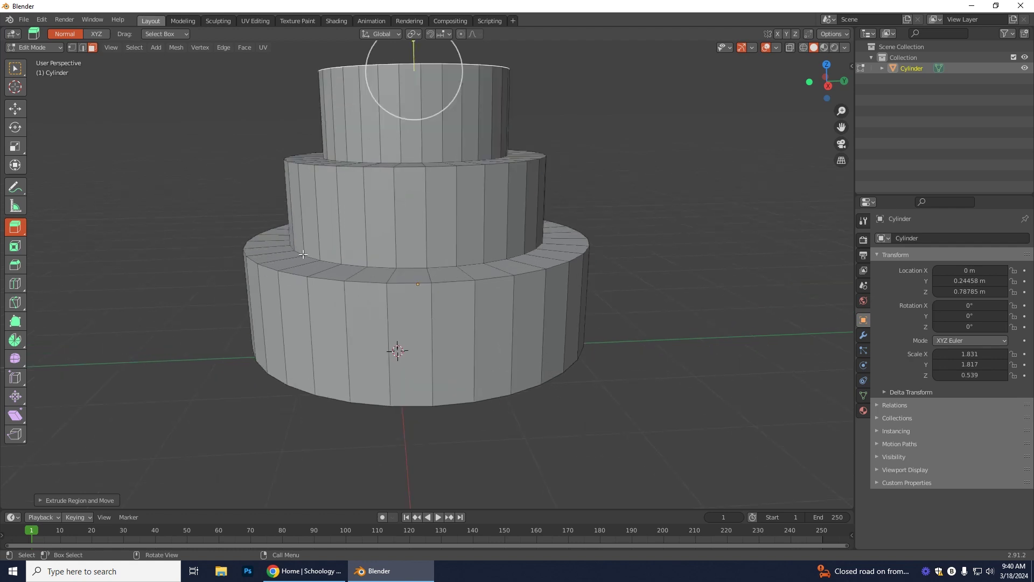
{"action": "left_click", "coordinate": [81, 47]}
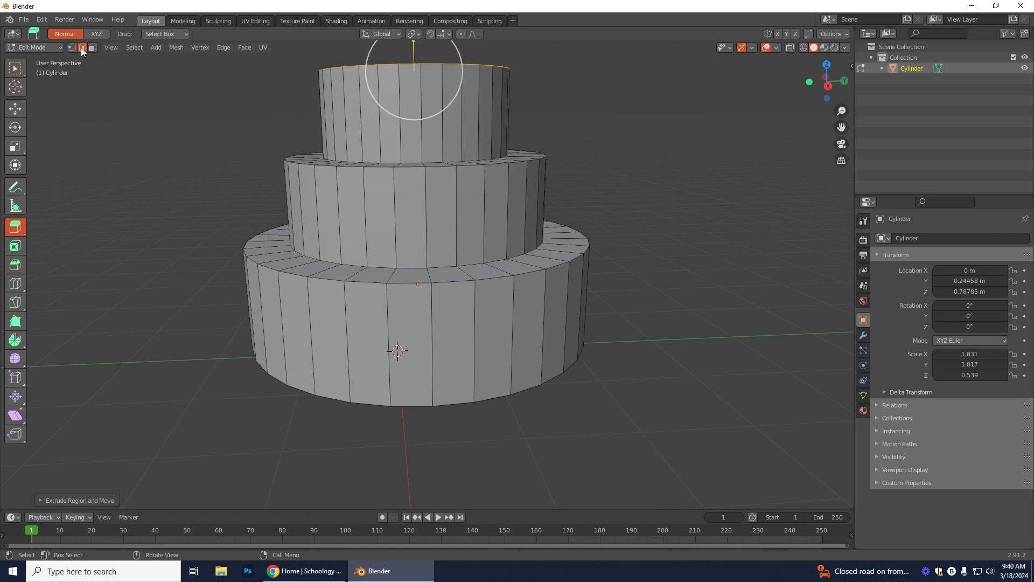
{"action": "left_click", "coordinate": [350, 283]}
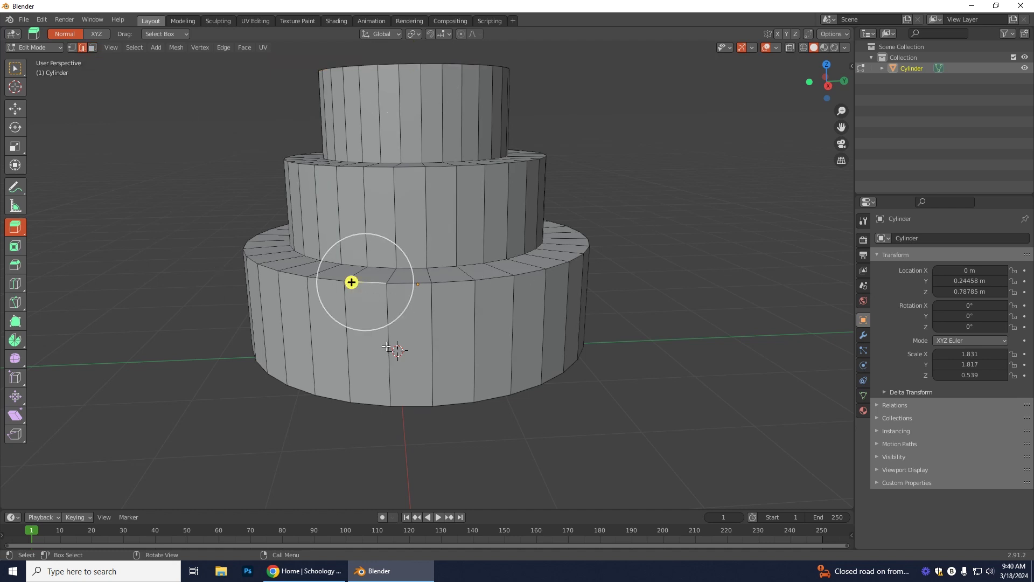
{"action": "left_click", "coordinate": [444, 283], "text": "alt"}
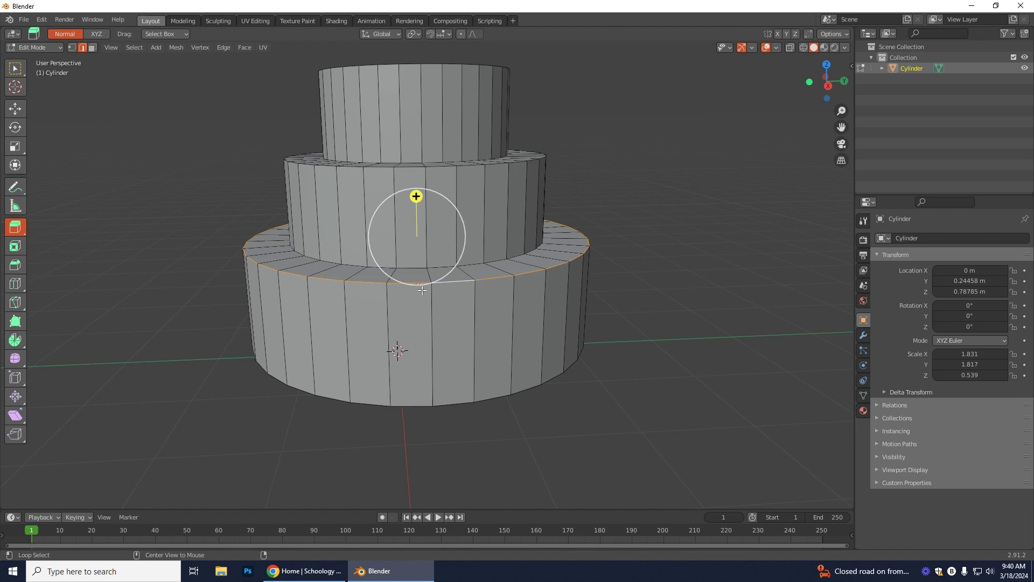
{"action": "middle_click_drag", "start_coordinate": [665, 312], "coordinate": [511, 308]}
{"action": "scroll", "coordinate": [454, 245], "scroll_direction": "up", "scroll_amount": 2}
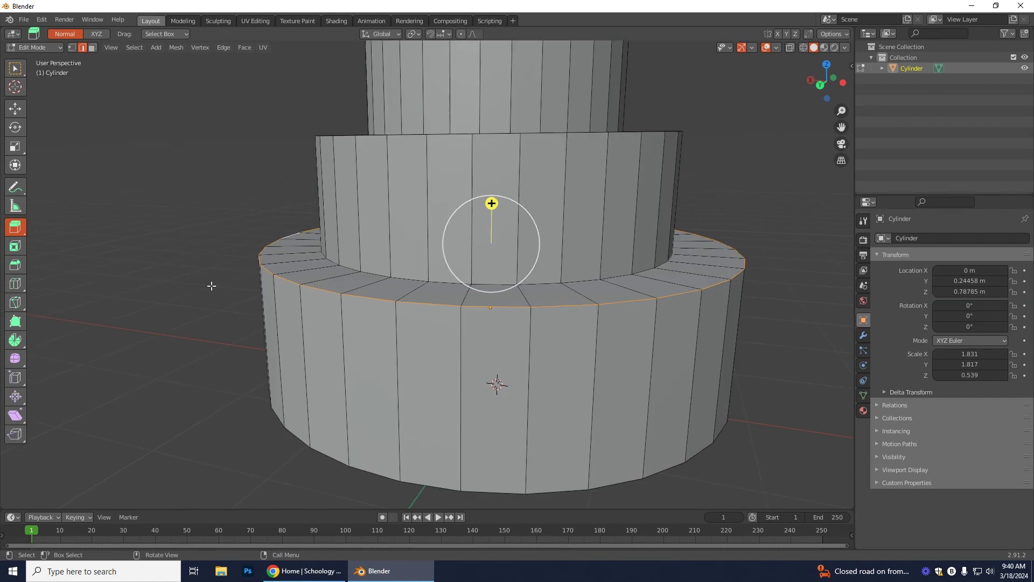
{"action": "left_click", "coordinate": [16, 265]}
{"action": "left_click_drag", "start_coordinate": [492, 185], "coordinate": [483, 171]}
{"action": "scroll", "coordinate": [483, 172], "scroll_direction": "up", "scroll_amount": 1}
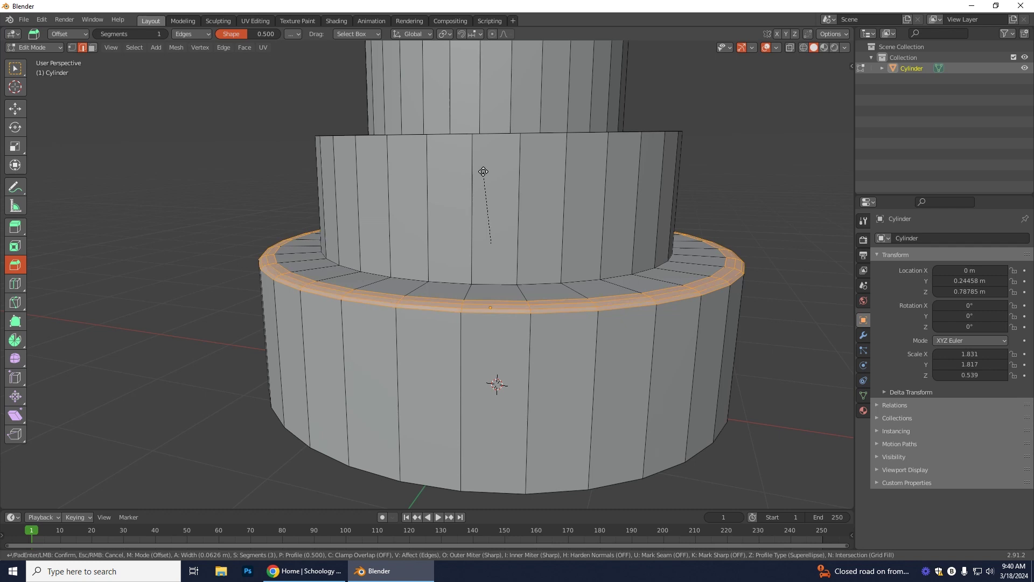
{"action": "left_click_drag", "start_coordinate": [483, 171], "coordinate": [483, 176]}
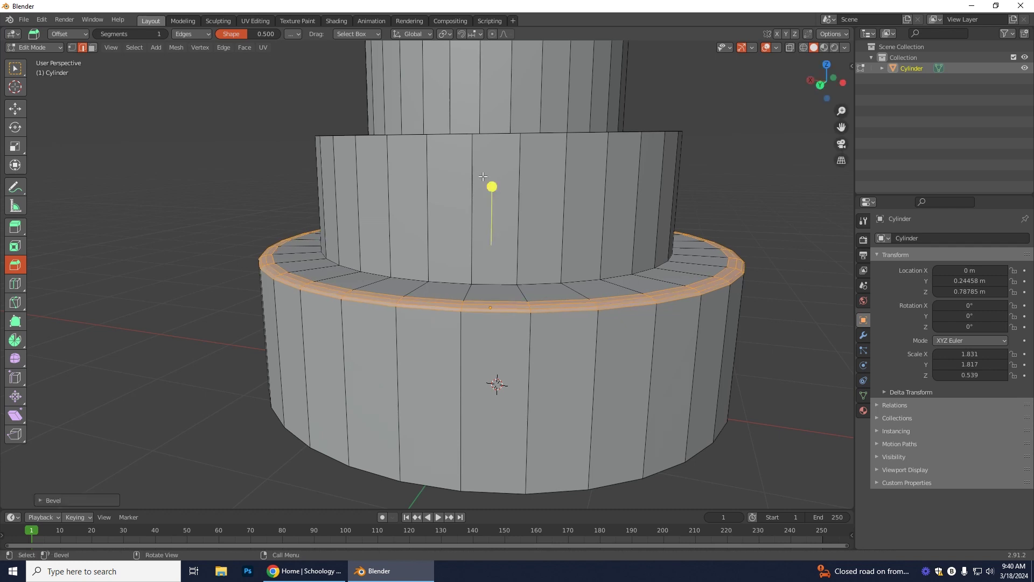
{"action": "left_click", "coordinate": [201, 406]}
- Select the middle tier's upper outer edge loop and bevel it about 0.06 m with 3 segments
{"action": "middle_click_drag", "start_coordinate": [175, 490], "coordinate": [201, 490]}
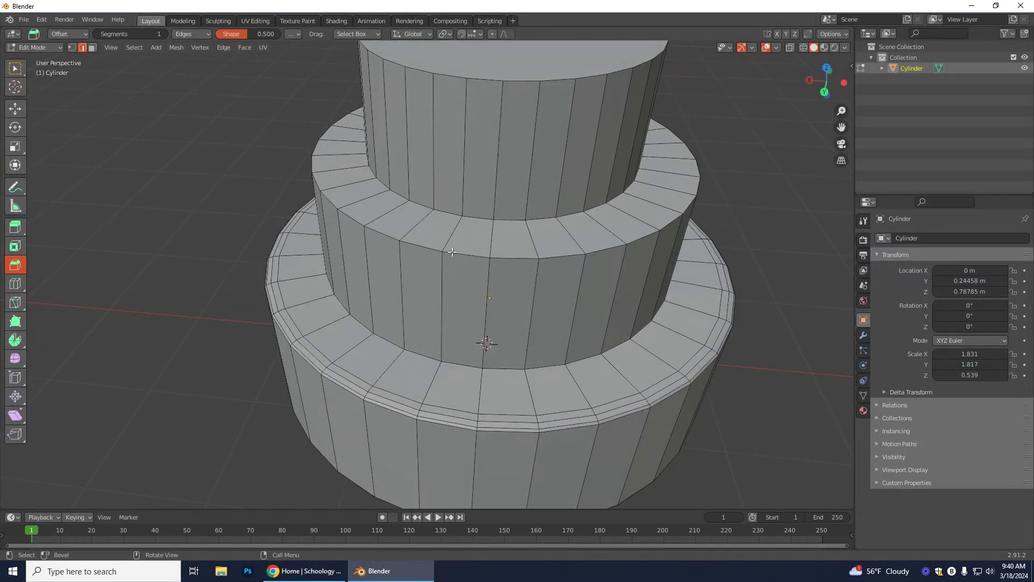
{"action": "left_click", "coordinate": [420, 247], "text": "alt"}
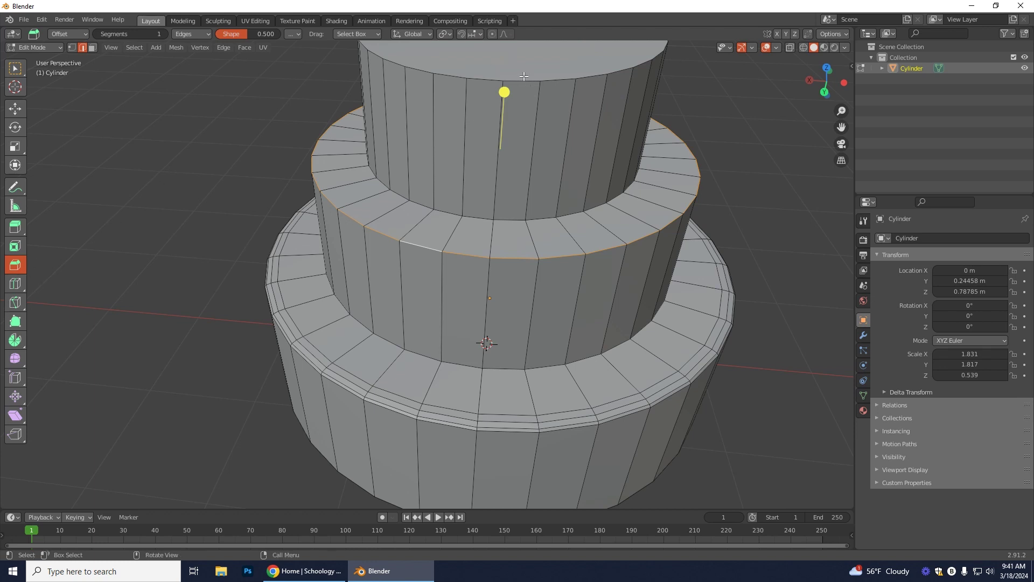
{"action": "left_click_drag", "start_coordinate": [504, 92], "coordinate": [512, 79]}
{"action": "scroll", "coordinate": [508, 83], "scroll_direction": "up", "scroll_amount": 1}
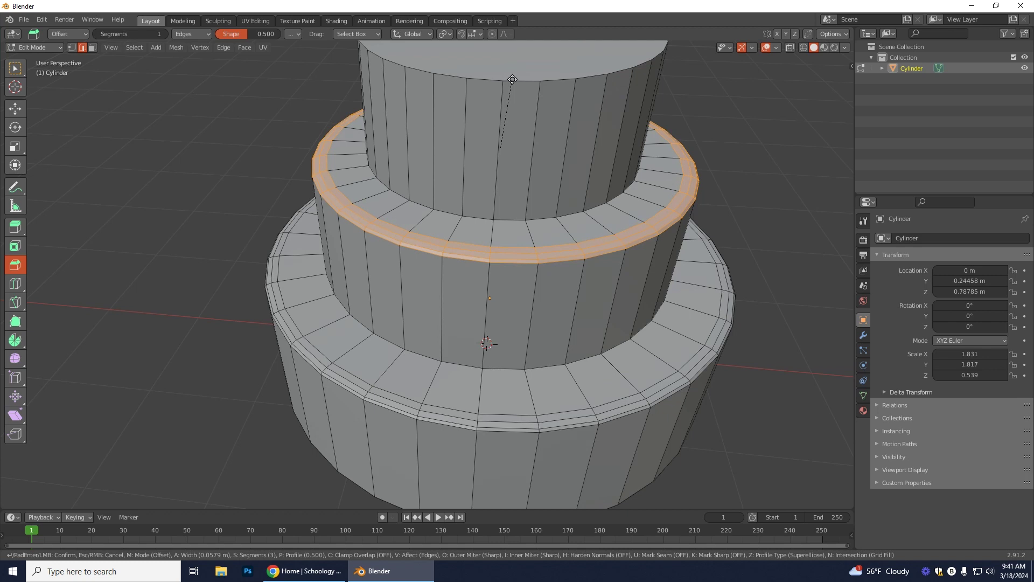
{"action": "left_click_drag", "start_coordinate": [512, 79], "coordinate": [512, 80]}
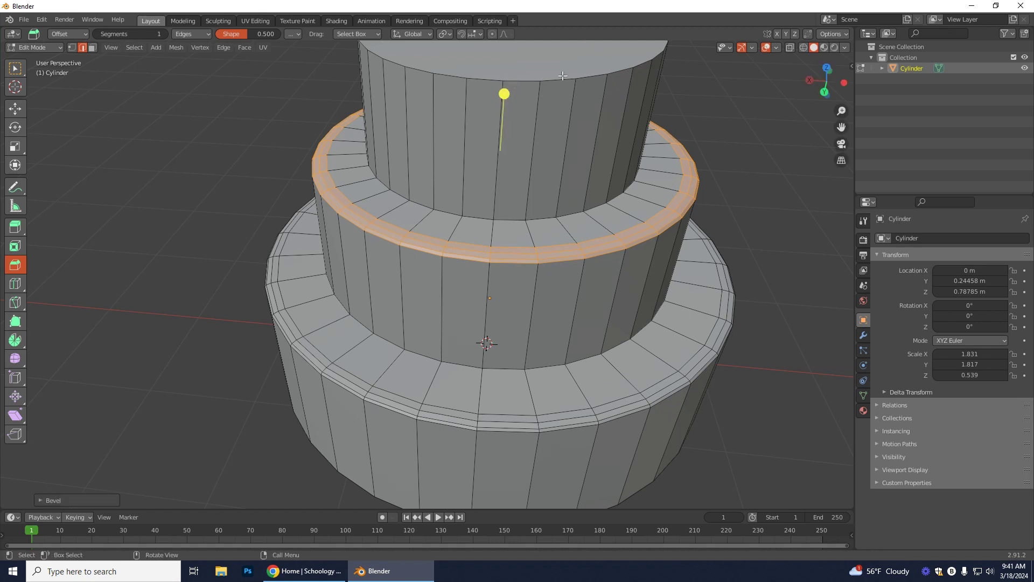
- Select the top tier's upper edge loop and give it a small multi-segment bevel
{"action": "left_click", "coordinate": [484, 79], "text": "alt"}
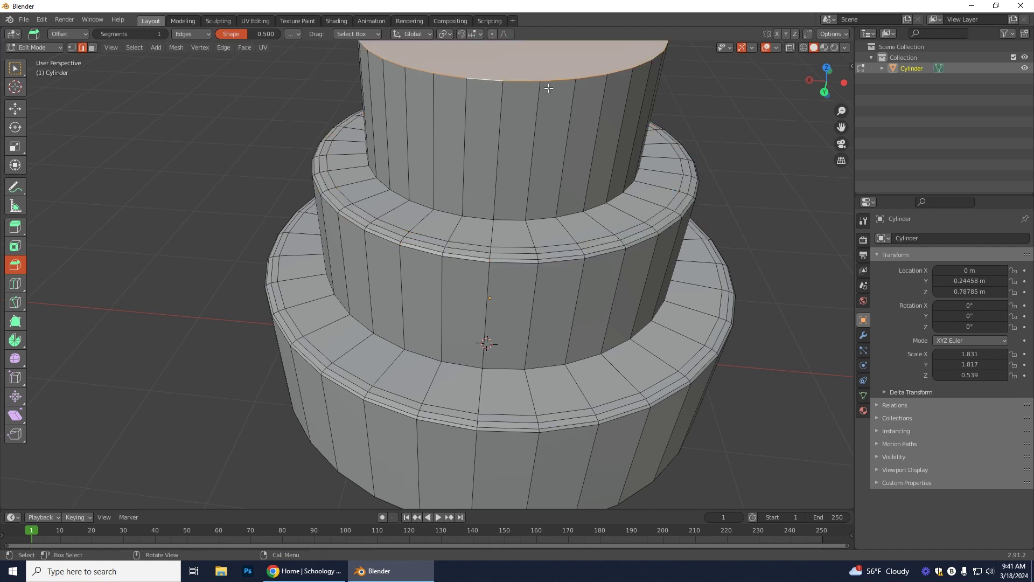
{"action": "scroll", "coordinate": [527, 81], "scroll_direction": "down", "scroll_amount": 2}
{"action": "mouse_move", "coordinate": [479, 60]}
{"action": "left_mouse_down"}
{"action": "mouse_move", "coordinate": [469, 61]}
{"action": "mouse_move", "coordinate": [482, 56]}
{"action": "left_mouse_up"}
{"action": "scroll", "coordinate": [484, 49], "scroll_direction": "up", "scroll_amount": 1}
{"action": "scroll", "coordinate": [619, 462], "scroll_direction": "up", "scroll_amount": 4}
{"action": "middle_click_drag", "start_coordinate": [619, 461], "coordinate": [611, 431]}
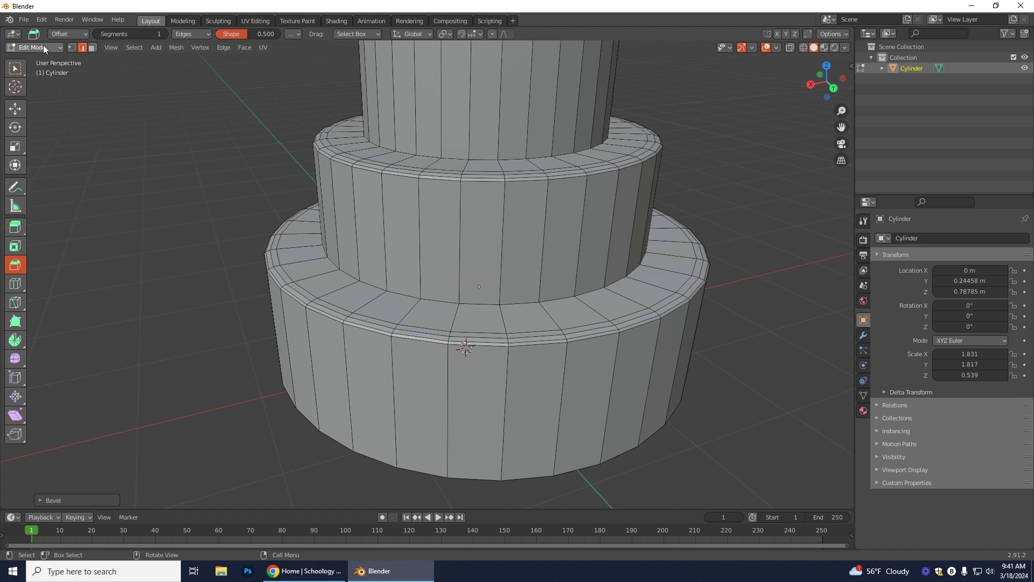
- Return to Object Mode and apply Shade Smooth to the tiered cylinder
{"action": "key", "text": "Tab"}
{"action": "scroll", "coordinate": [485, 414], "scroll_direction": "down", "scroll_amount": 2}
{"action": "middle_click_drag", "start_coordinate": [656, 438], "coordinate": [532, 390]}
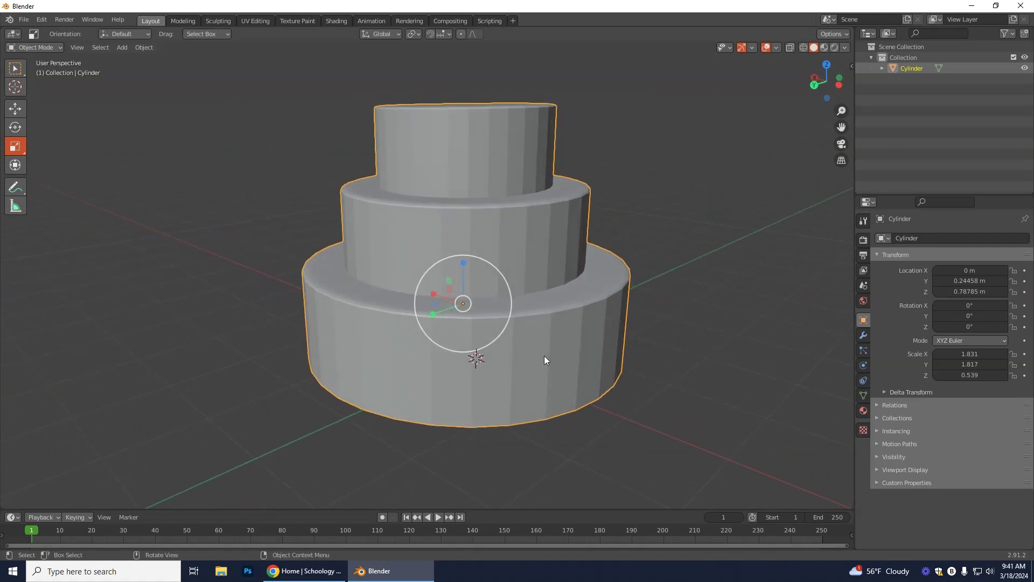
{"action": "right_click", "coordinate": [548, 243]}
{"action": "right_click", "coordinate": [428, 216]}
{"action": "left_click", "coordinate": [388, 213]}
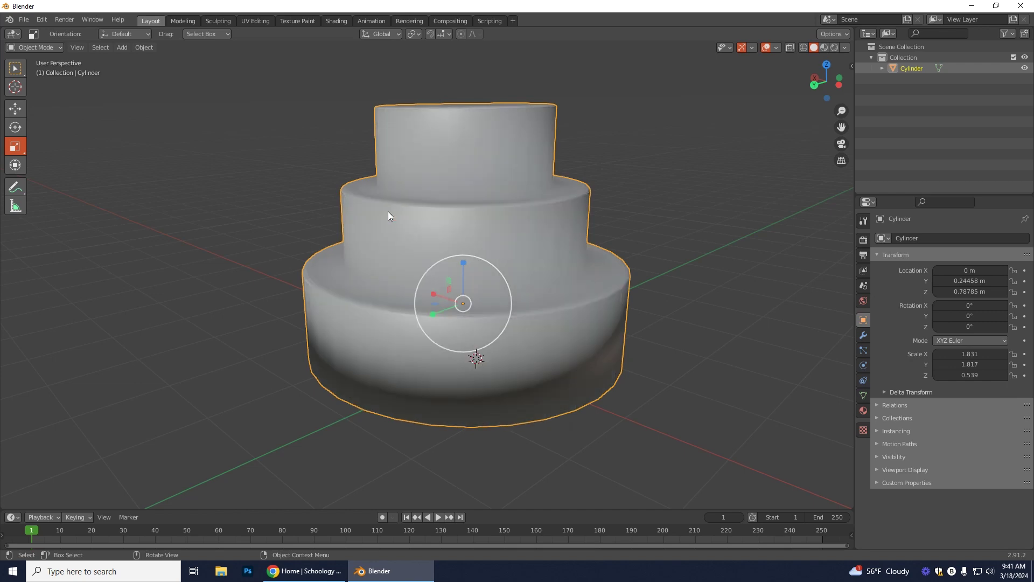
{"action": "middle_click_drag", "start_coordinate": [758, 510], "coordinate": [580, 464]}
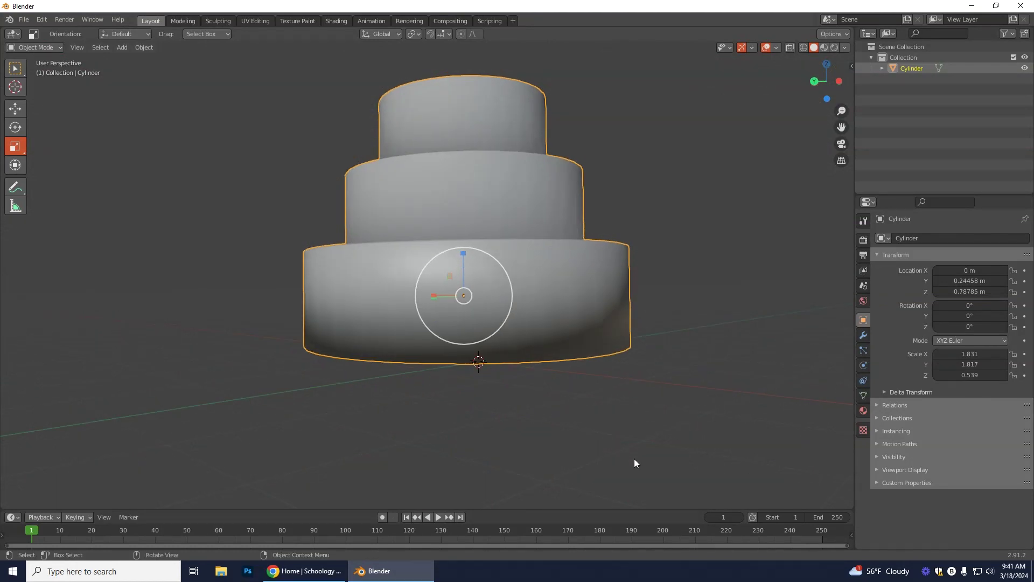
- Add a cube mesh to the scene
{"action": "scroll", "coordinate": [616, 445], "scroll_direction": "down", "scroll_amount": 3}
{"action": "middle_click_drag", "start_coordinate": [535, 426], "coordinate": [521, 453]}
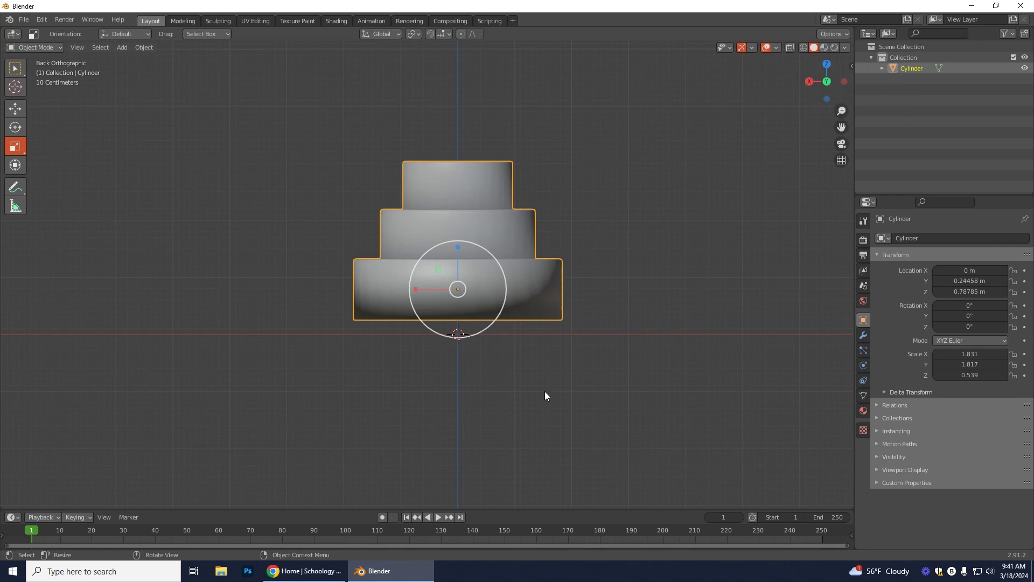
{"action": "mouse_move", "coordinate": [548, 368]}
{"action": "middle_mouse_down"}
{"action": "mouse_move", "coordinate": [541, 381]}
{"action": "mouse_move", "coordinate": [538, 367]}
{"action": "middle_mouse_up"}
{"action": "left_click", "coordinate": [122, 48]}
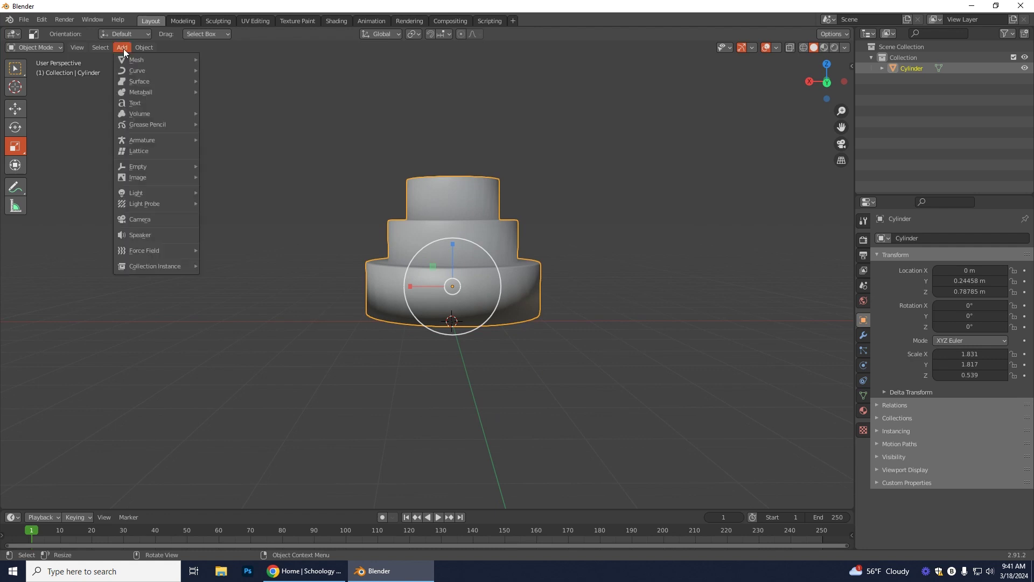
{"action": "mouse_move", "coordinate": [127, 58]}
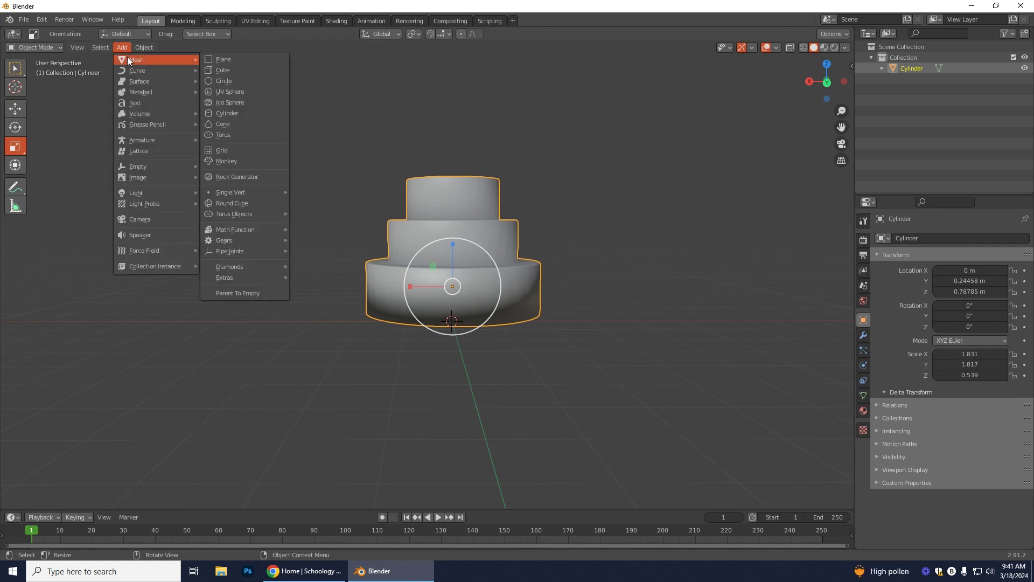
{"action": "left_click", "coordinate": [223, 70]}
{"action": "key", "text": "s"}
{"action": "key", "text": "x"}
{"action": "left_click", "coordinate": [209, 322]}
{"action": "key", "text": "ctrl+z"}
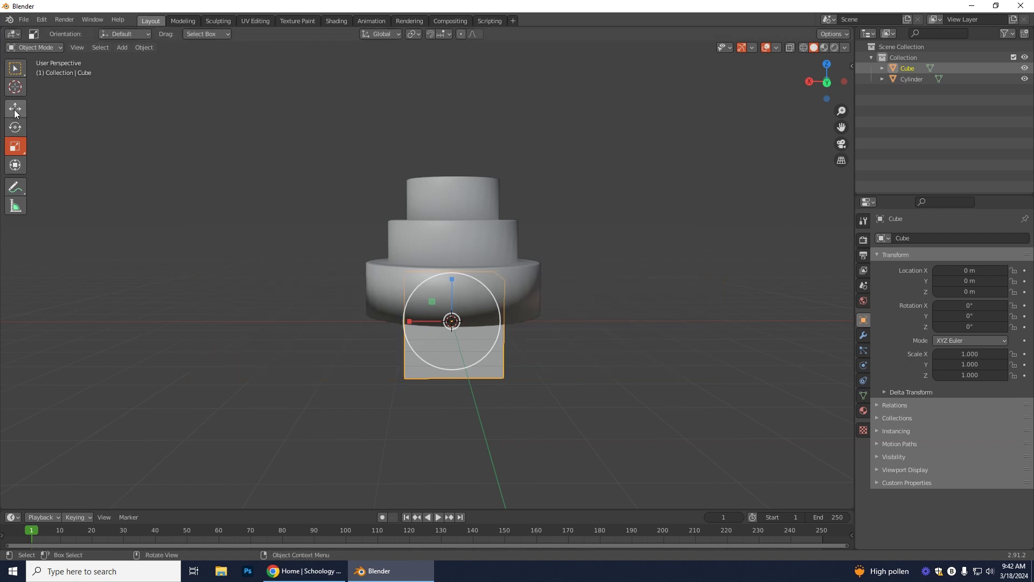
- Move the cube beside the tiered cylinder, to about 5.81 m on X and 1.22 m on Z
{"action": "left_click", "coordinate": [20, 110]}
{"action": "left_click_drag", "start_coordinate": [418, 321], "coordinate": [143, 322]}
{"action": "middle_click_drag", "start_coordinate": [432, 426], "coordinate": [281, 246]}
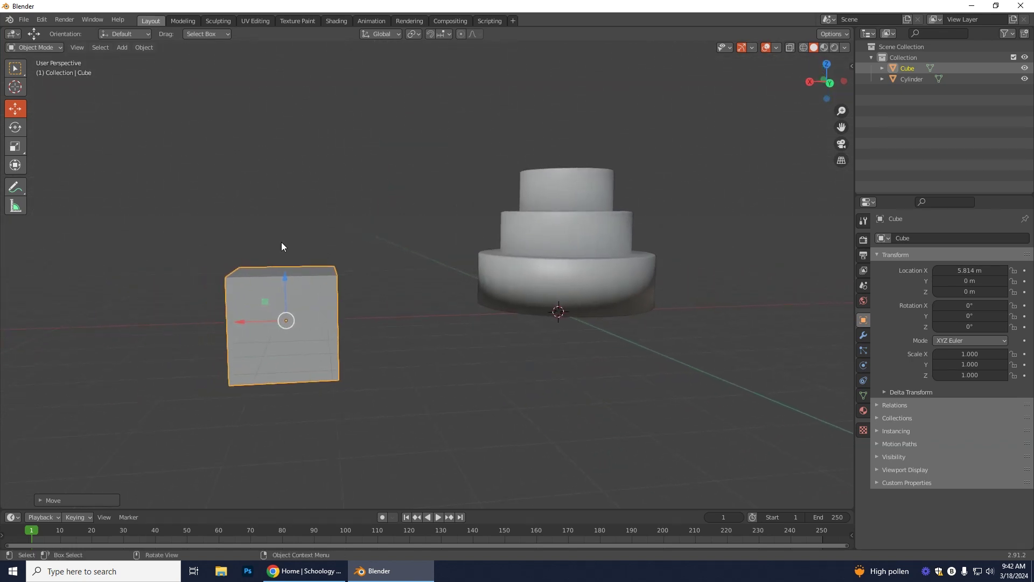
{"action": "left_click_drag", "start_coordinate": [286, 283], "coordinate": [284, 225]}
- Scale the cube up uniformly to about 1.34 on all axes
{"action": "middle_click_drag", "start_coordinate": [338, 302], "coordinate": [357, 364]}
{"action": "left_click", "coordinate": [15, 149]}
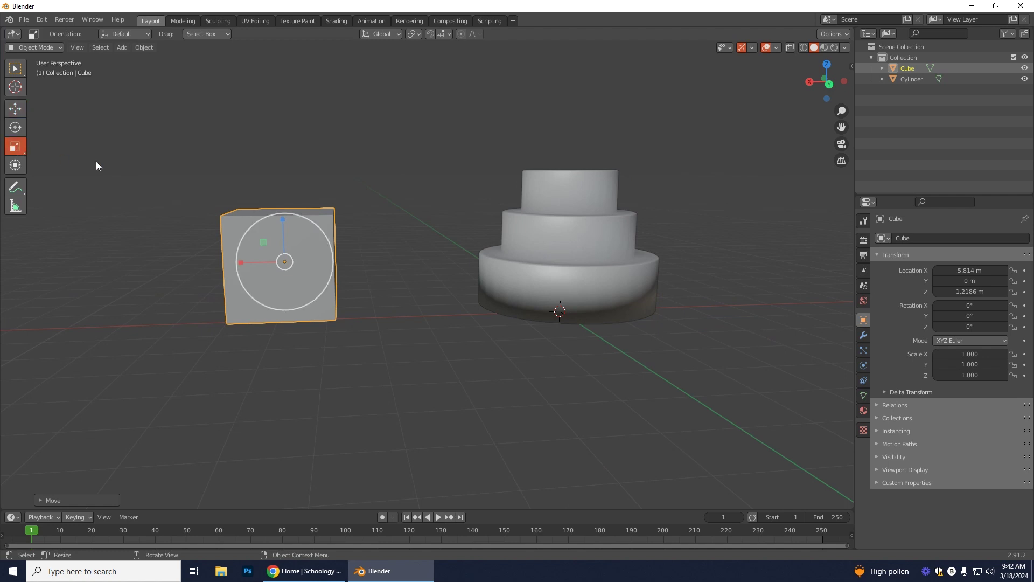
{"action": "left_click_drag", "start_coordinate": [315, 224], "coordinate": [341, 205]}
{"action": "middle_click_drag", "start_coordinate": [404, 323], "coordinate": [518, 431]}
{"action": "left_click_drag", "start_coordinate": [301, 304], "coordinate": [295, 296]}
{"action": "middle_click_drag", "start_coordinate": [417, 370], "coordinate": [434, 403]}
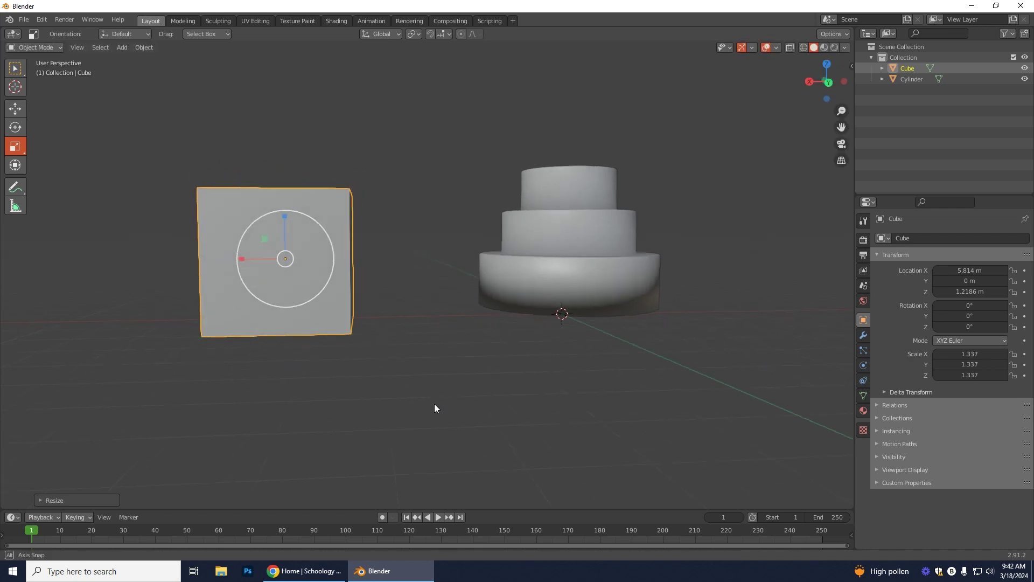
- In the back orthographic view, lower the tiered cylinder onto the ground line and move the cube to about 1.37 m on Z
{"action": "left_click", "coordinate": [829, 83]}
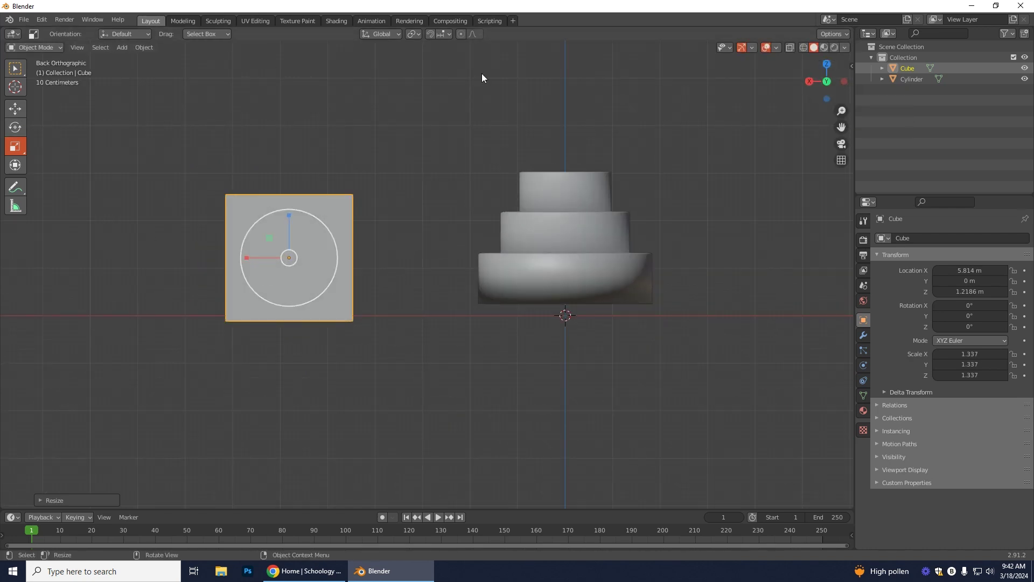
{"action": "left_click", "coordinate": [572, 226]}
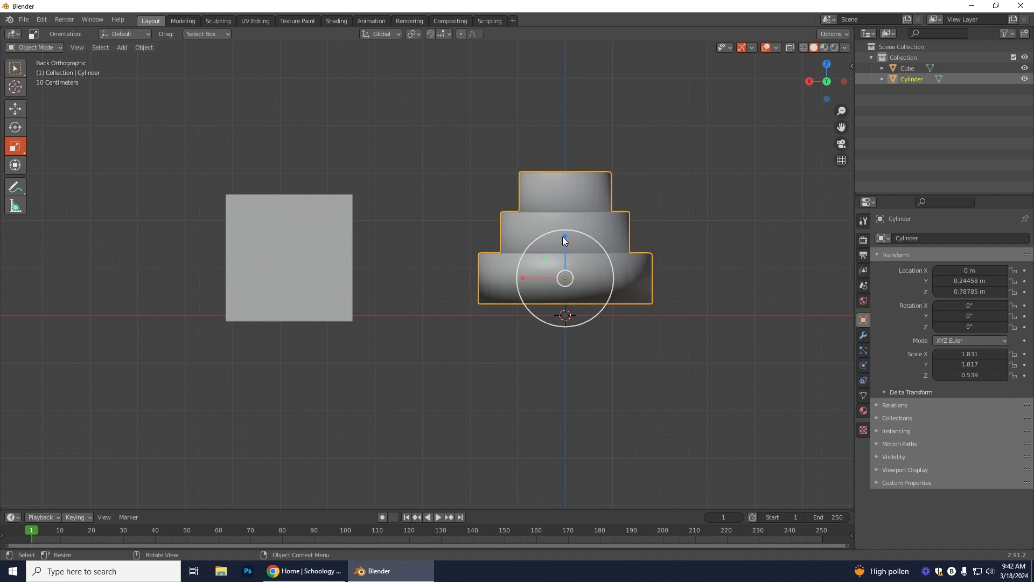
{"action": "left_click", "coordinate": [16, 108]}
{"action": "left_click_drag", "start_coordinate": [567, 235], "coordinate": [567, 249]}
{"action": "left_click", "coordinate": [317, 275]}
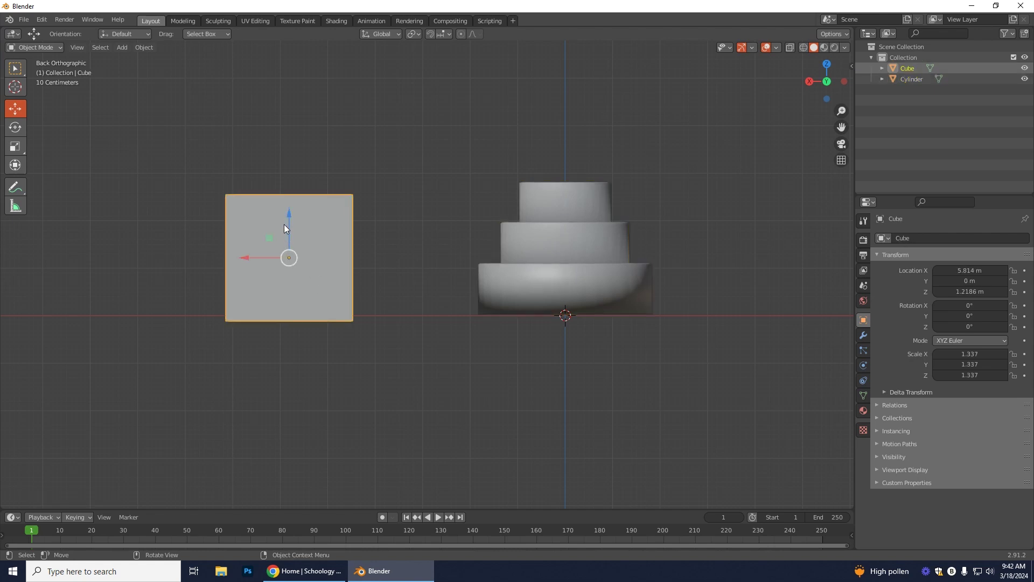
{"action": "left_click_drag", "start_coordinate": [289, 214], "coordinate": [290, 207]}
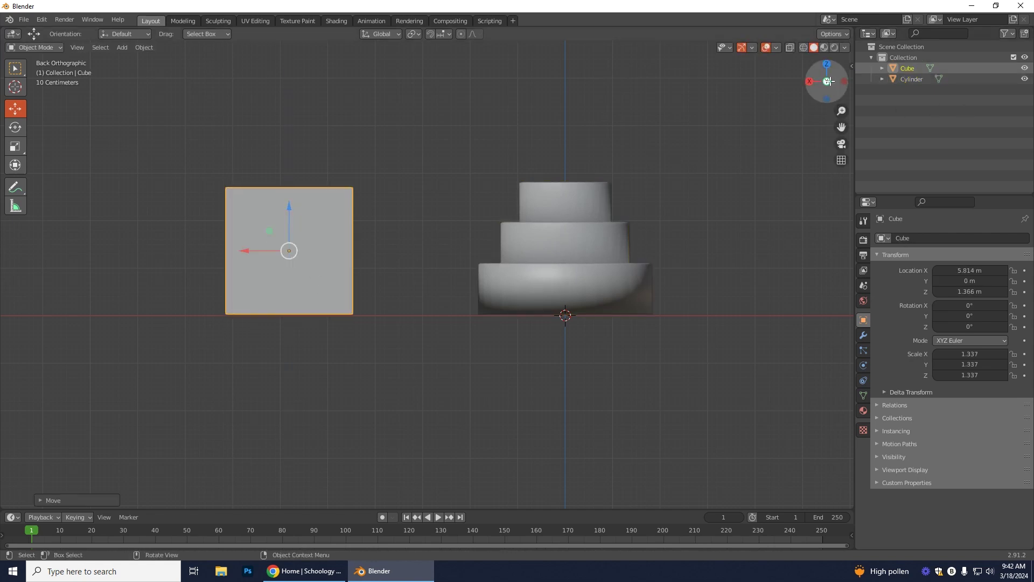
- Enter Edit Mode on the cube and subdivide all of its edges
{"action": "middle_click_drag", "start_coordinate": [392, 281], "coordinate": [436, 335]}
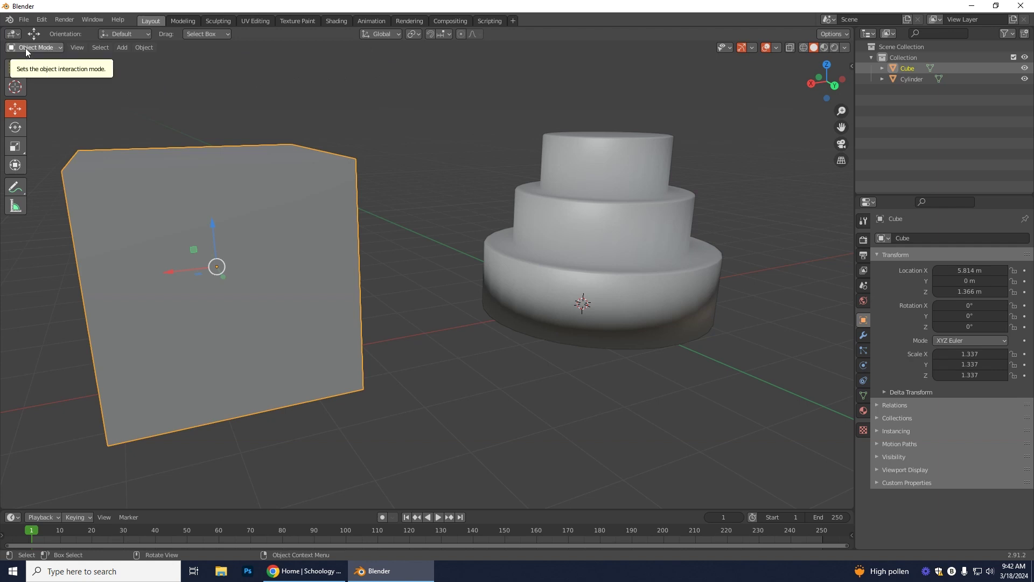
{"action": "key", "text": "Tab"}
{"action": "middle_click_drag", "start_coordinate": [336, 497], "coordinate": [267, 405]}
{"action": "right_click", "coordinate": [237, 333]}
{"action": "left_click", "coordinate": [202, 261]}
{"action": "right_click", "coordinate": [231, 260]}
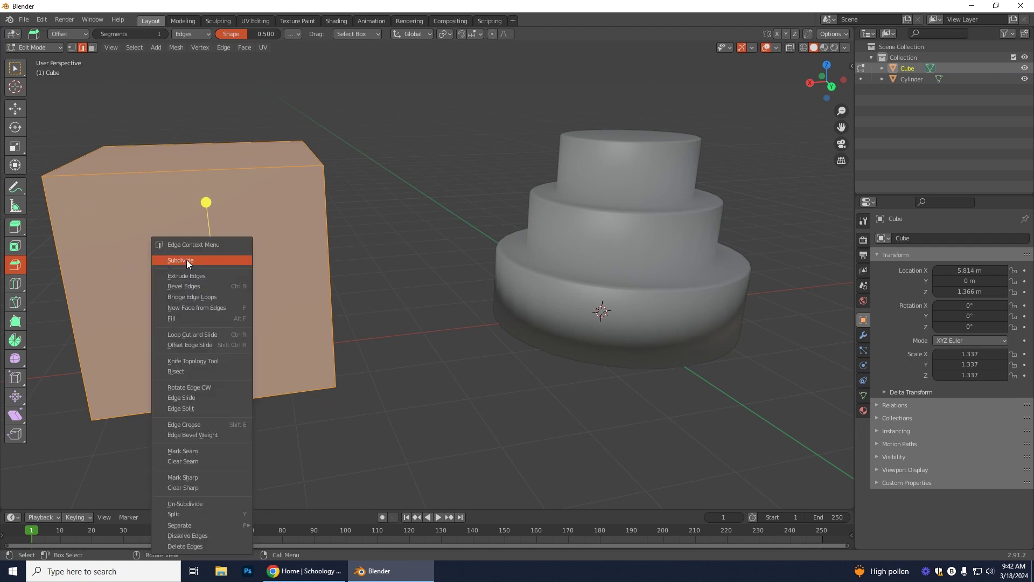
{"action": "left_click", "coordinate": [207, 260]}
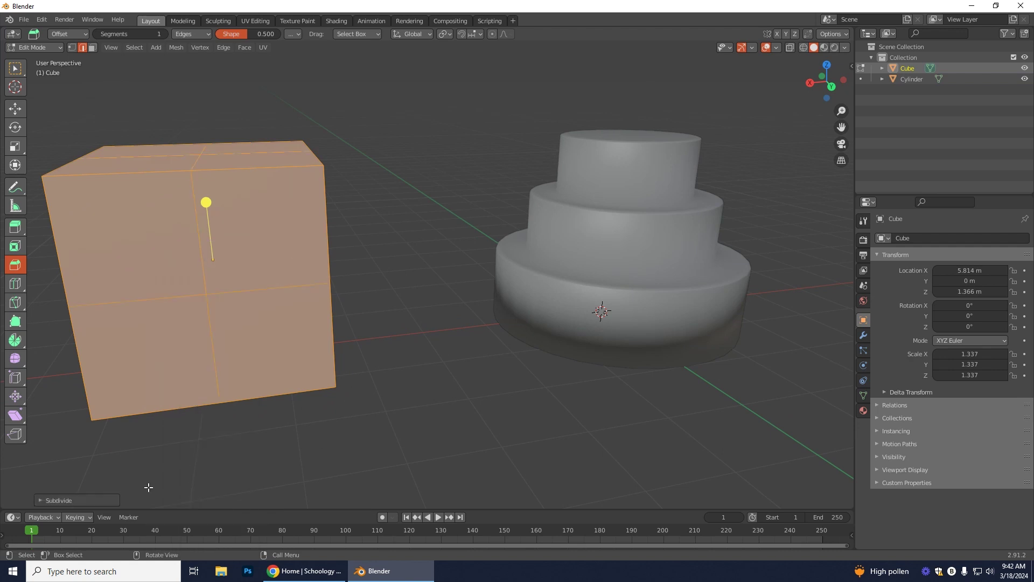
- Set the subdivision's number of cuts to 2 to divide each cube face into a three-by-three grid
{"action": "left_click", "coordinate": [40, 500]}
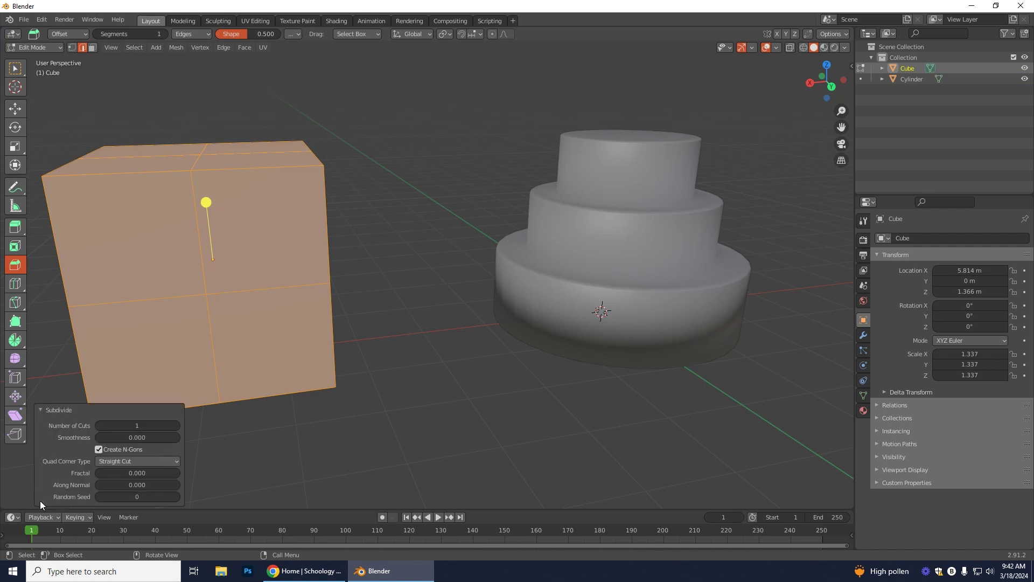
{"action": "left_click", "coordinate": [177, 426]}
{"action": "left_click", "coordinate": [99, 425]}
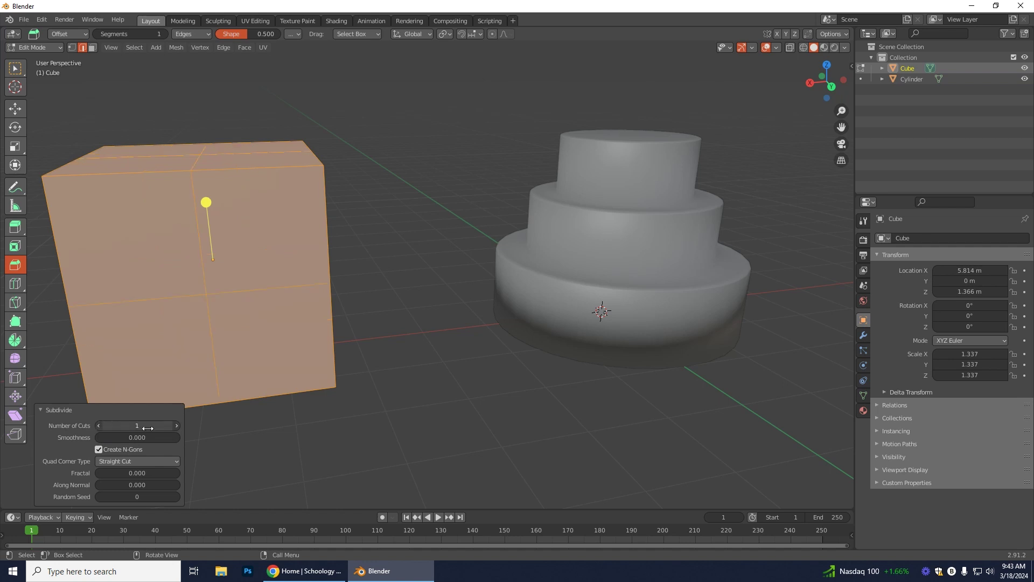
{"action": "left_click", "coordinate": [176, 427]}
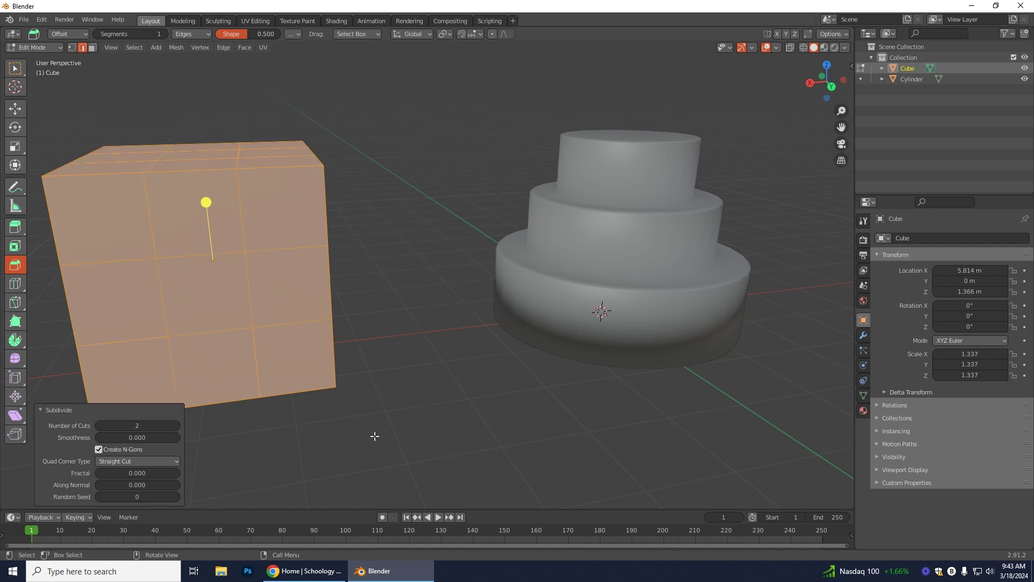
- Add two vertical and two horizontal loop cuts close beside the front face's grid lines, each slid by a factor of about 0.85
{"action": "middle_click_drag", "start_coordinate": [375, 435], "coordinate": [362, 424]}
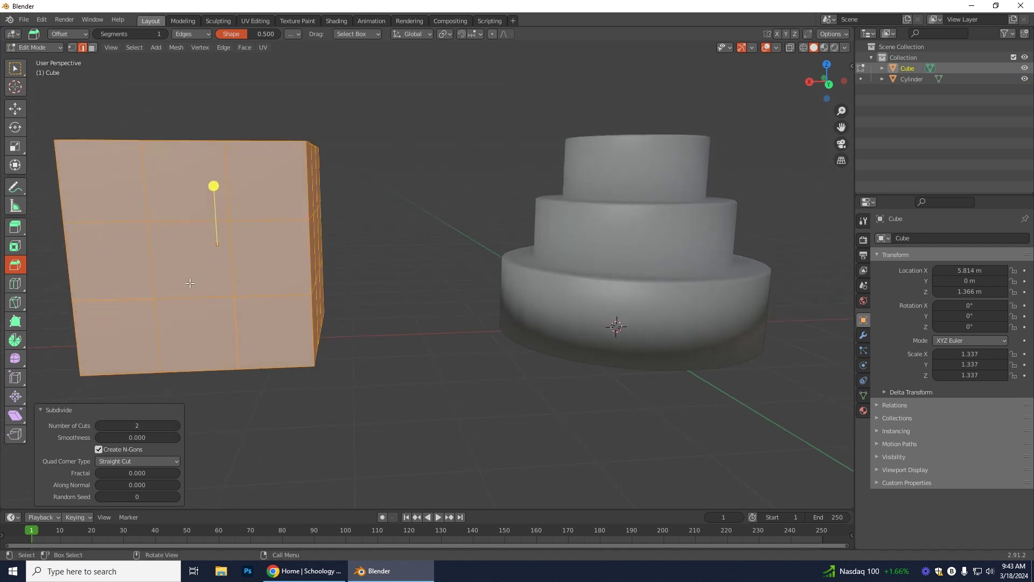
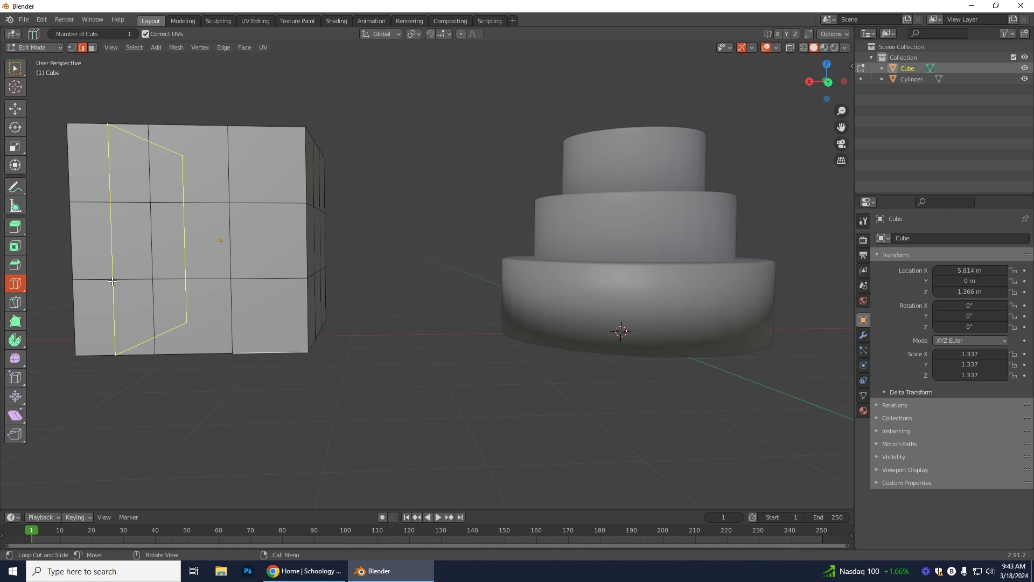
{"action": "left_click_drag", "start_coordinate": [112, 280], "coordinate": [144, 285]}
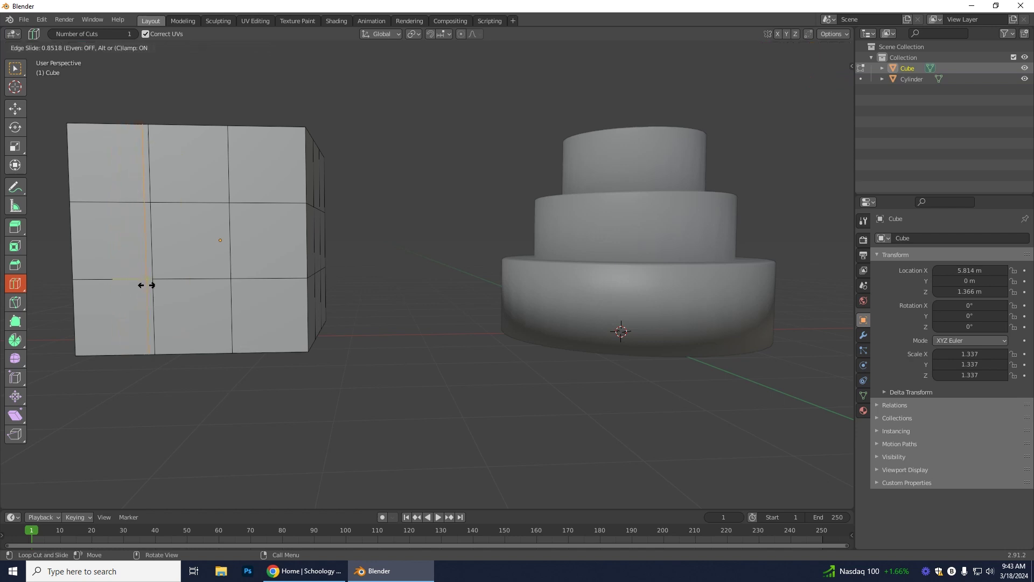
{"action": "left_click_drag", "start_coordinate": [146, 285], "coordinate": [146, 284]}
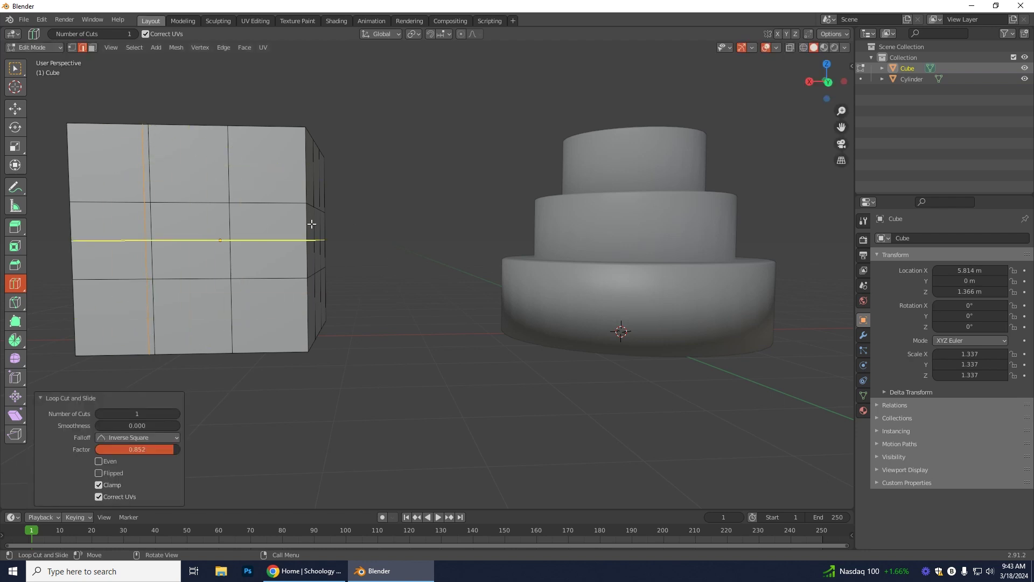
{"action": "left_click_drag", "start_coordinate": [272, 273], "coordinate": [239, 274]}
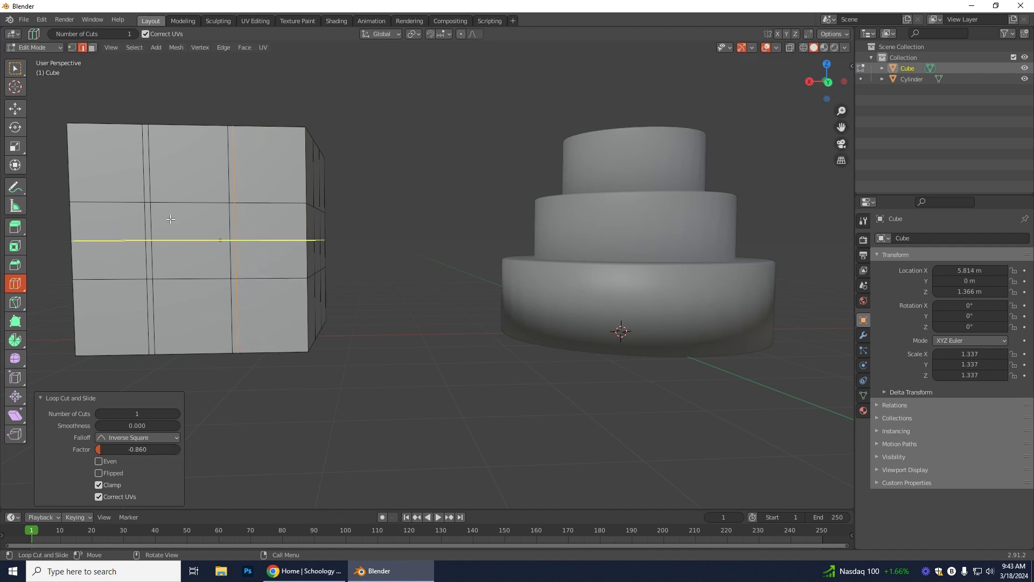
{"action": "left_click_drag", "start_coordinate": [158, 145], "coordinate": [159, 187]}
{"action": "left_click_drag", "start_coordinate": [167, 253], "coordinate": [167, 278]}
- Add a loop cut close beside each remaining grid line across the cube's top, with slide factors of about 0.82 and -0.86
{"action": "middle_click_drag", "start_coordinate": [561, 397], "coordinate": [378, 410]}
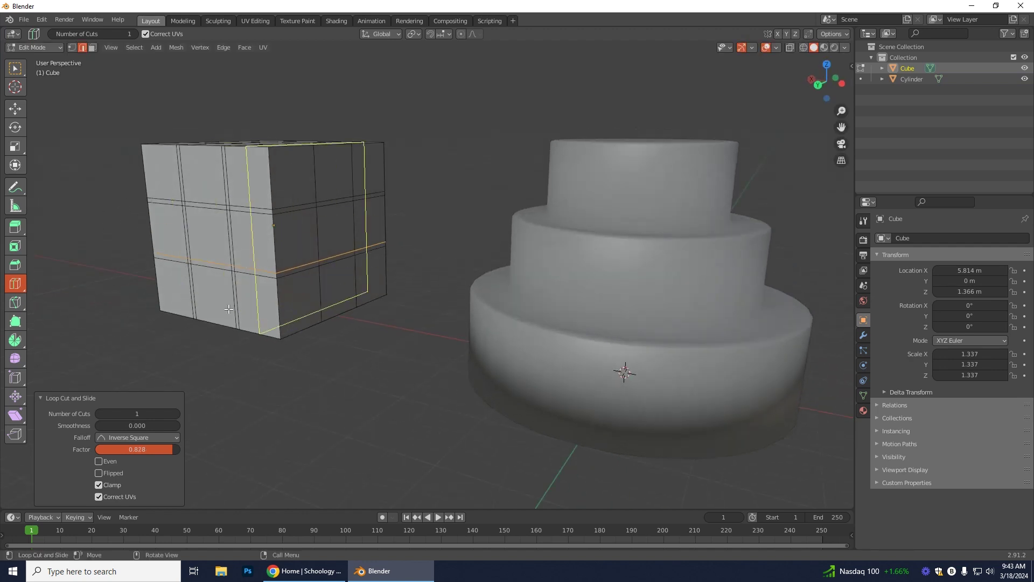
{"action": "middle_click_drag", "start_coordinate": [377, 374], "coordinate": [408, 278]}
{"action": "left_click_drag", "start_coordinate": [407, 278], "coordinate": [406, 246]}
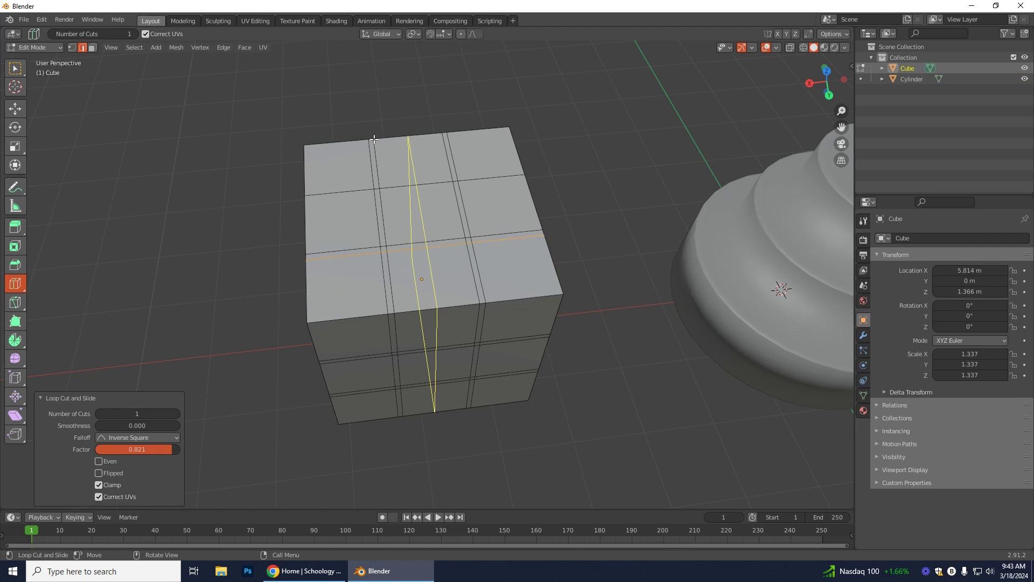
{"action": "left_click_drag", "start_coordinate": [370, 159], "coordinate": [369, 170]}
{"action": "middle_click_drag", "start_coordinate": [389, 189], "coordinate": [575, 393]}
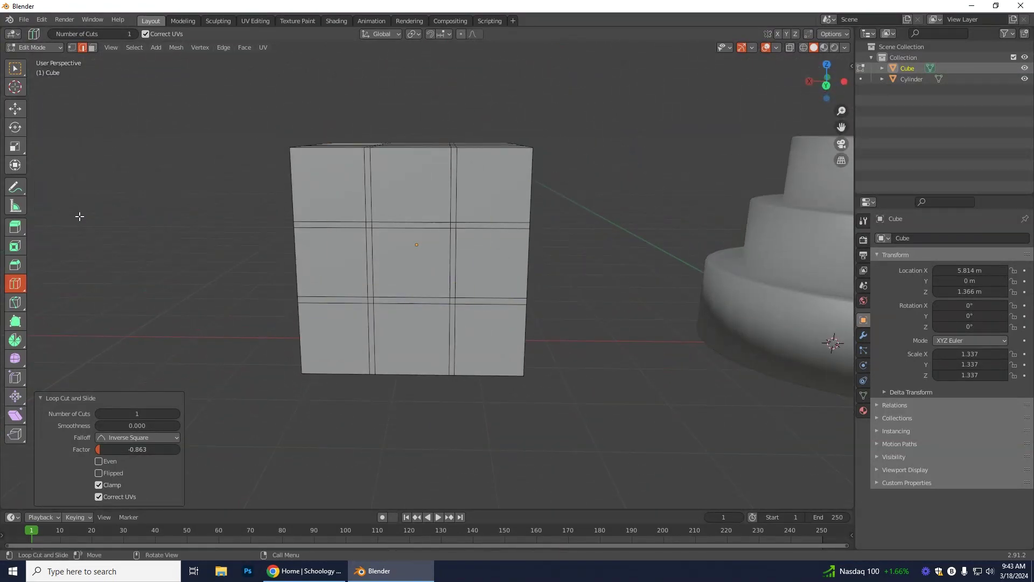
- Switch to face selection and select the two narrow horizontal face loops running around the cube's sides
{"action": "left_click", "coordinate": [15, 68]}
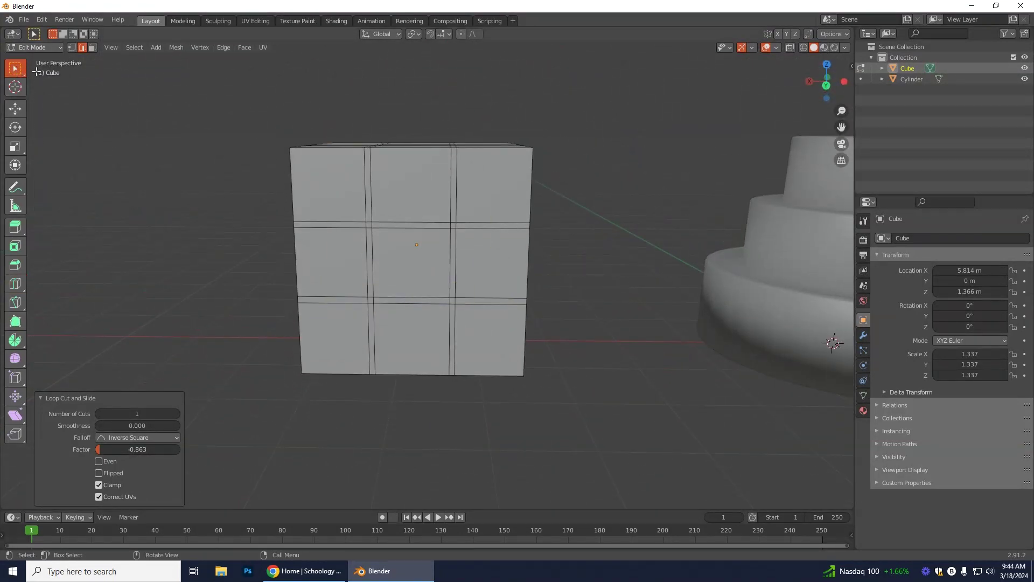
{"action": "left_click", "coordinate": [93, 47]}
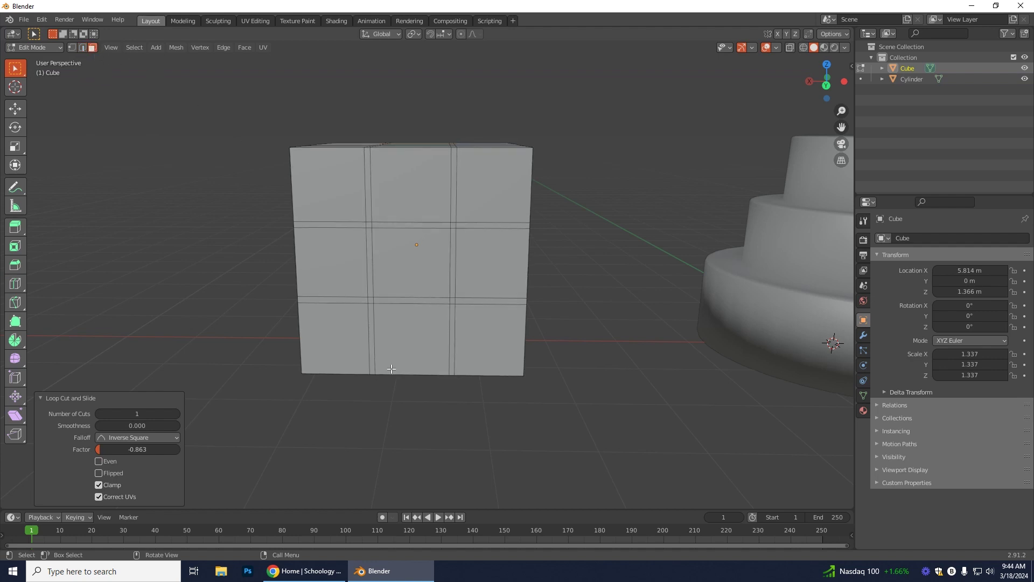
{"action": "key", "text": "alt"}
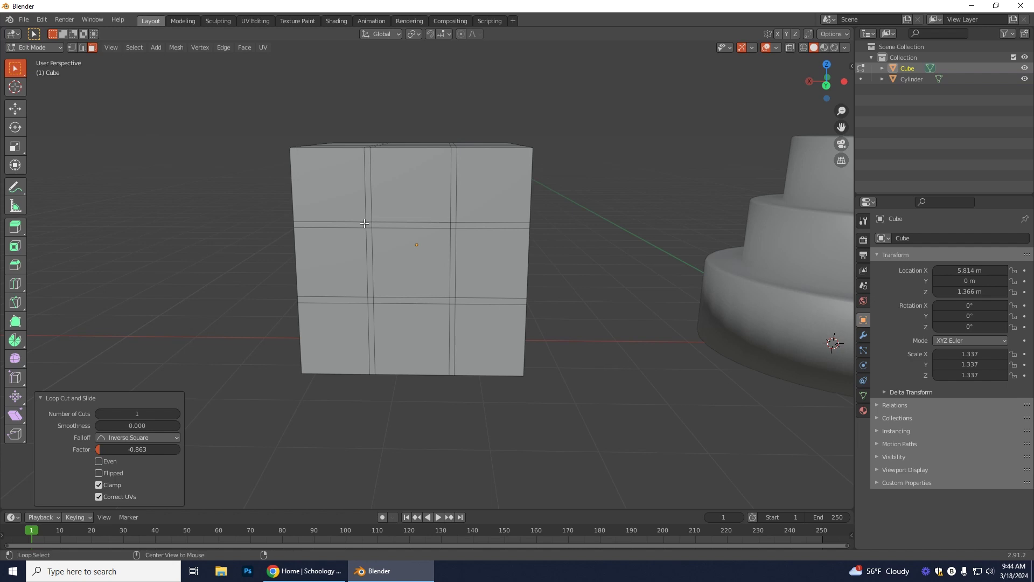
{"action": "left_click", "coordinate": [369, 225], "text": "alt"}
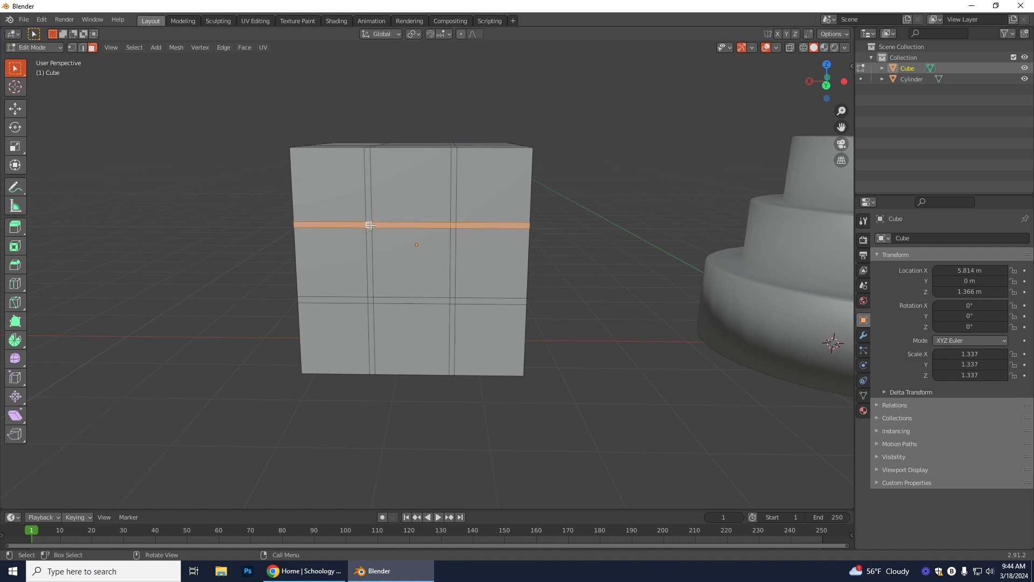
{"action": "middle_click_drag", "start_coordinate": [626, 364], "coordinate": [389, 299]}
{"action": "scroll", "coordinate": [390, 299], "scroll_direction": "up", "scroll_amount": 3}
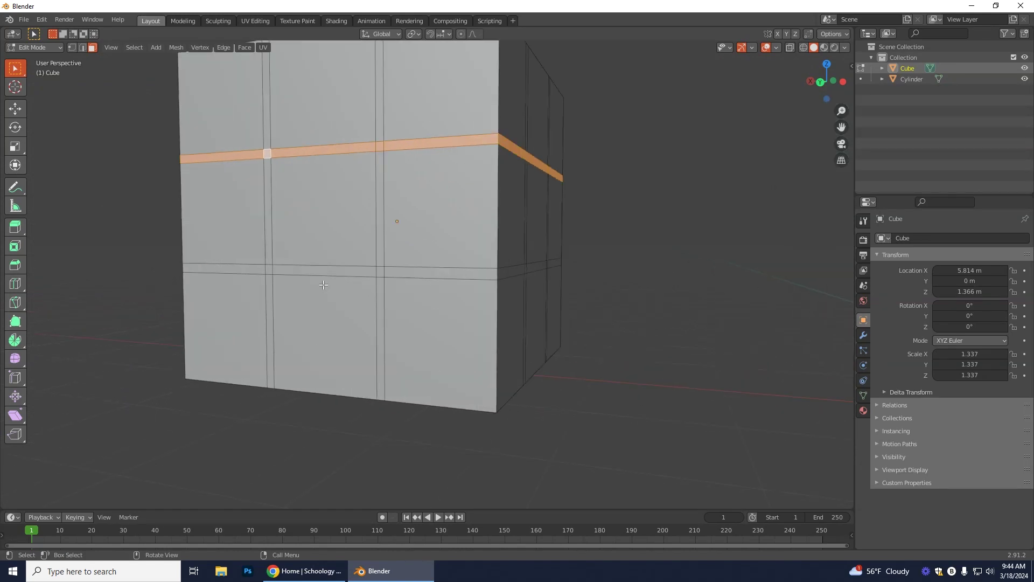
{"action": "left_click", "coordinate": [265, 269], "text": "alt+shift"}
- Add the four remaining narrow face loops crossing the cube's top to the selection, undoing any wrongly selected loop
{"action": "middle_click_drag", "start_coordinate": [641, 289], "coordinate": [400, 285]}
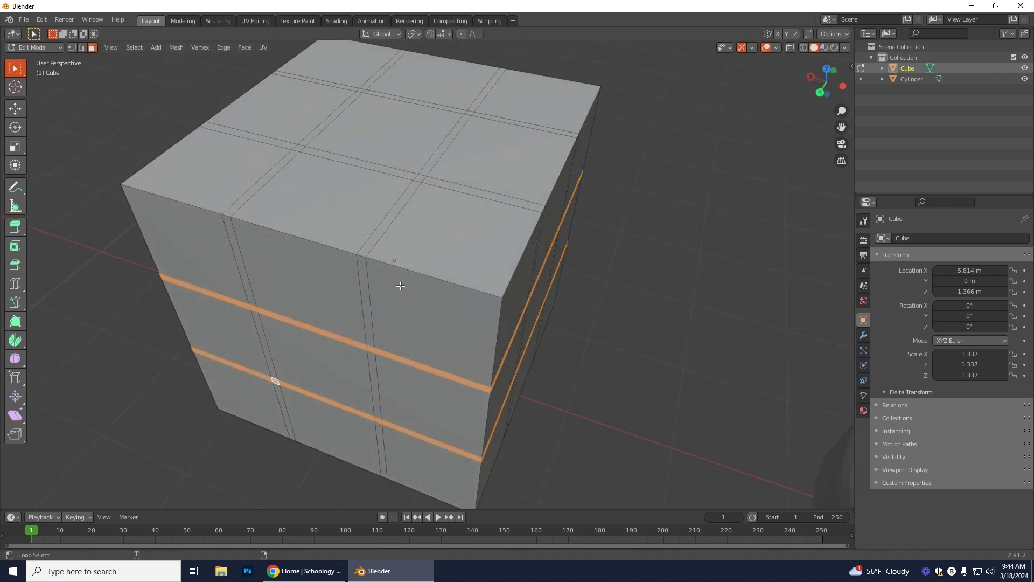
{"action": "left_click", "coordinate": [362, 256], "text": "alt+shift"}
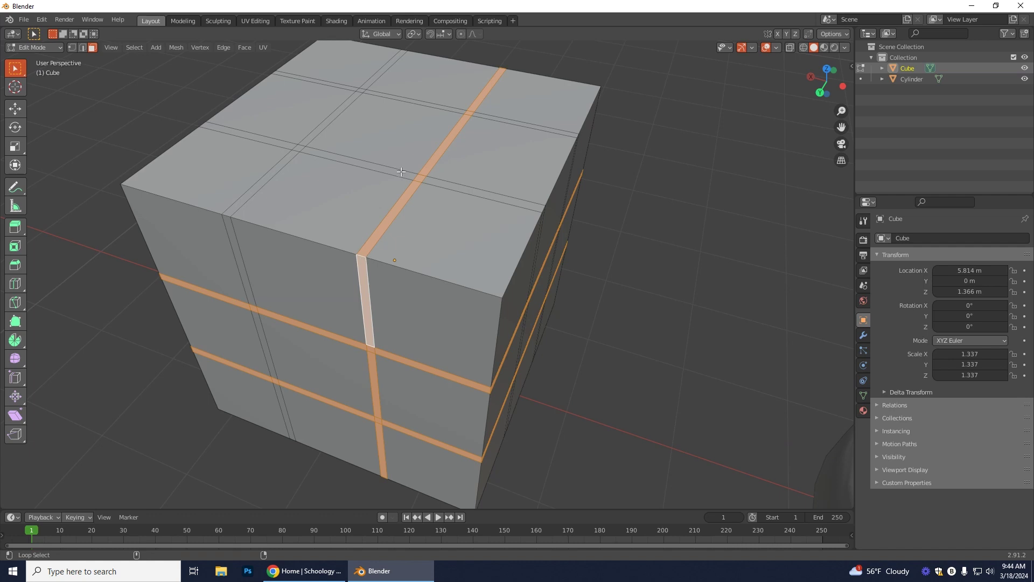
{"action": "left_click", "coordinate": [302, 148], "text": "alt+shift"}
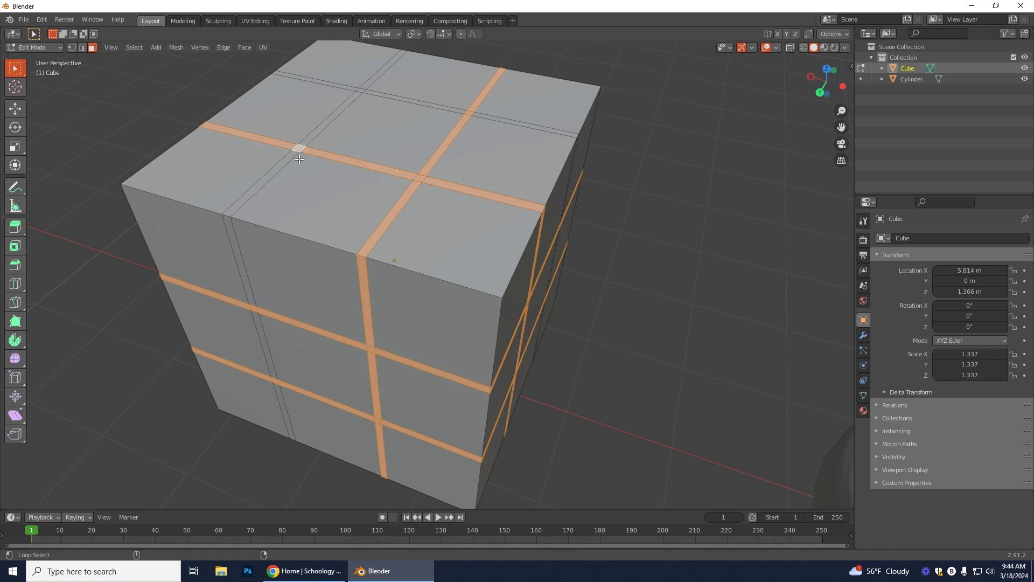
{"action": "left_click", "coordinate": [229, 220], "text": "alt+shift"}
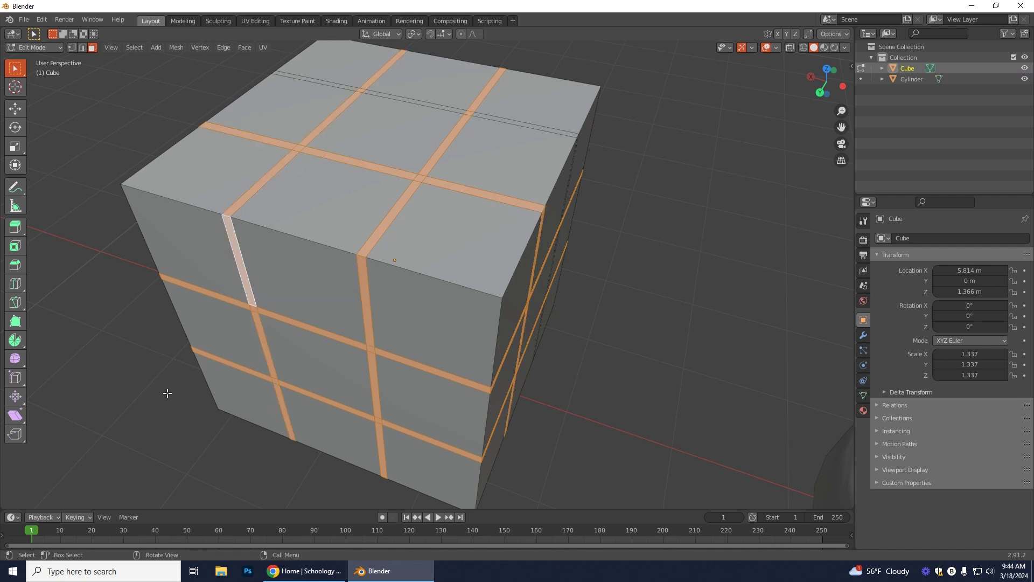
{"action": "left_click", "coordinate": [291, 76], "text": "alt+shift"}
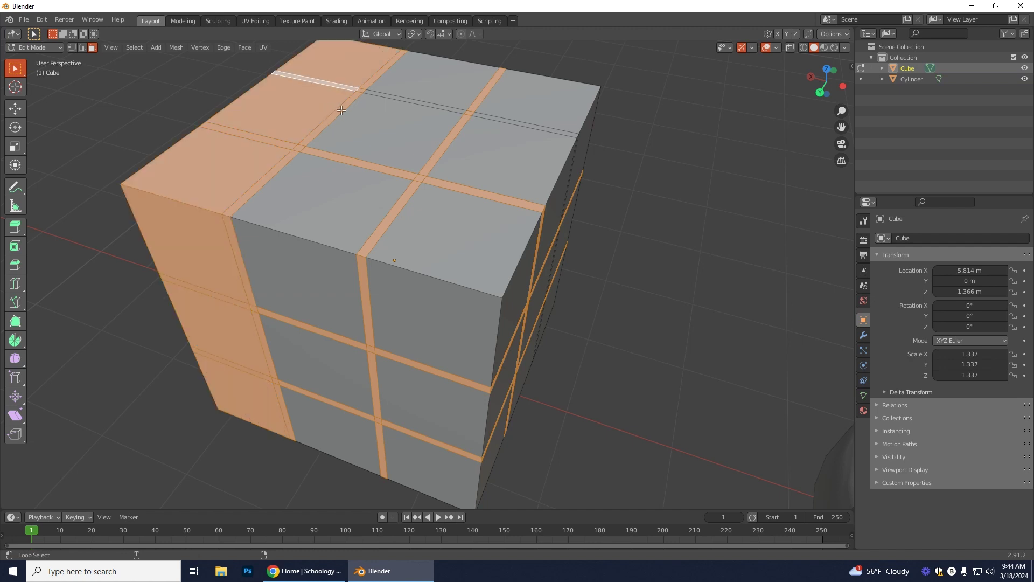
{"action": "key", "text": "ctrl+z"}
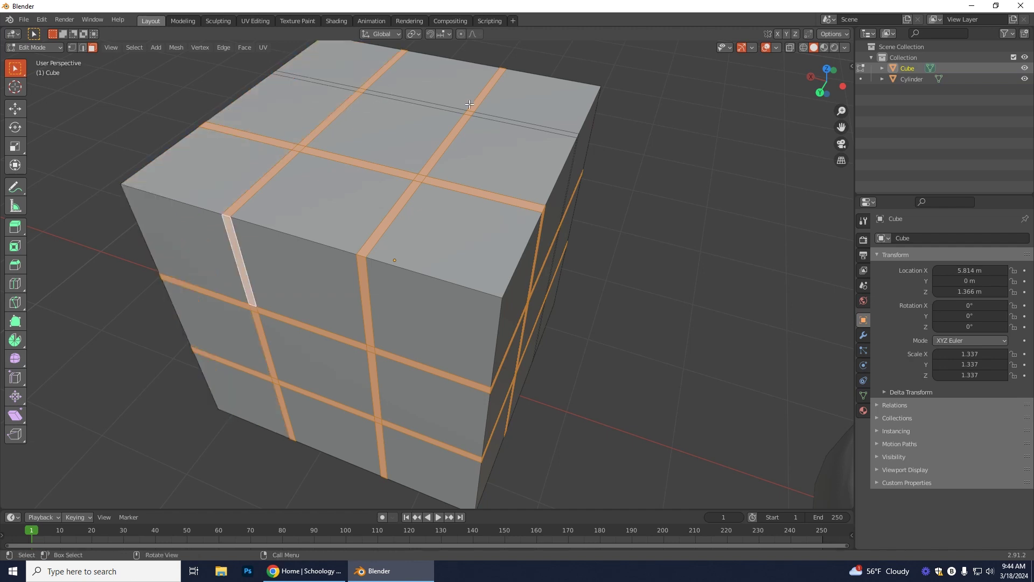
{"action": "middle_click_drag", "start_coordinate": [673, 184], "coordinate": [595, 176]}
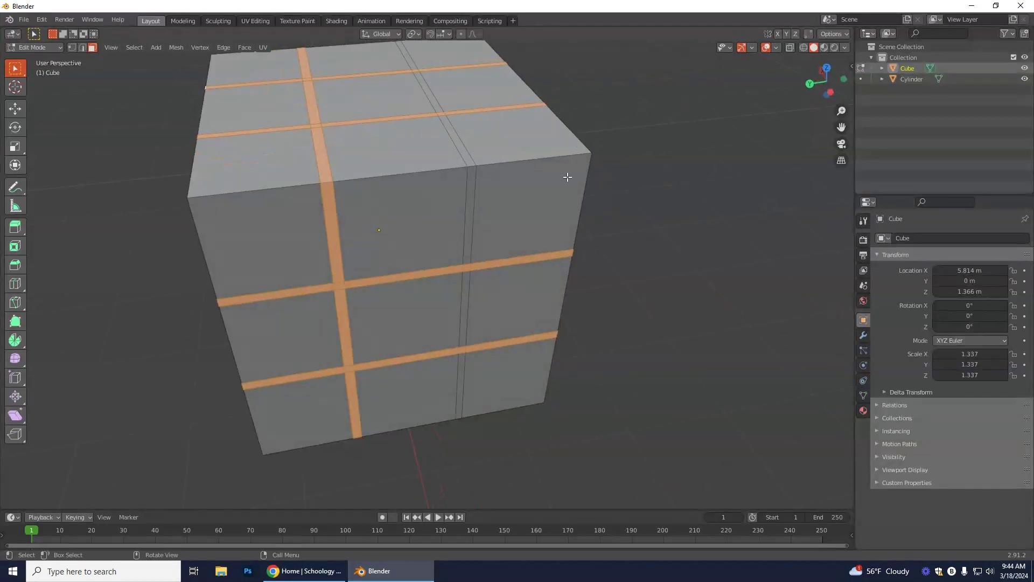
{"action": "left_click", "coordinate": [471, 167], "text": "alt+shift"}
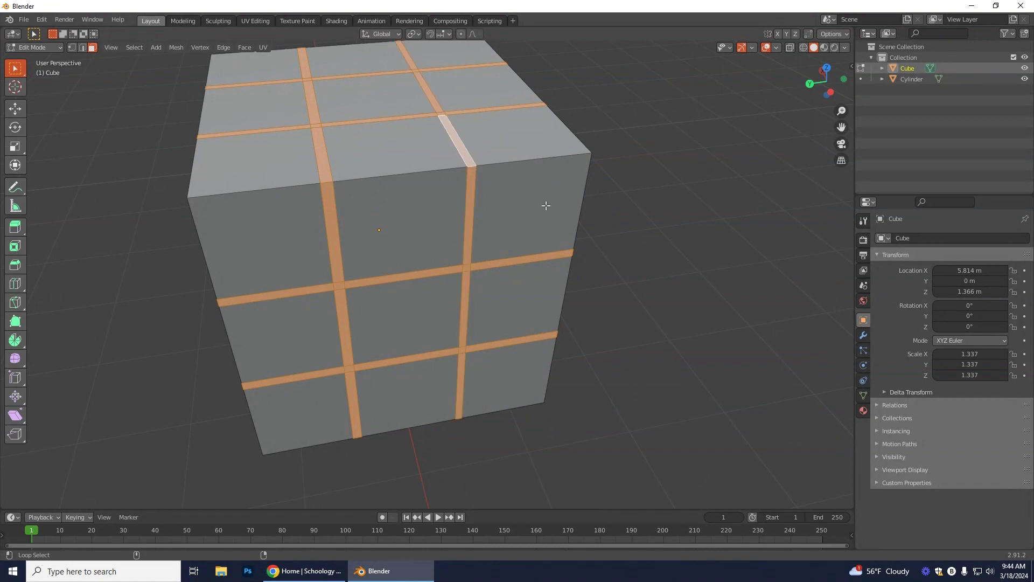
- Extrude the selected narrow strips inward along their normals with an offset of -0.0454 m to form grooves around the cube
{"action": "middle_click_drag", "start_coordinate": [512, 417], "coordinate": [531, 480]}
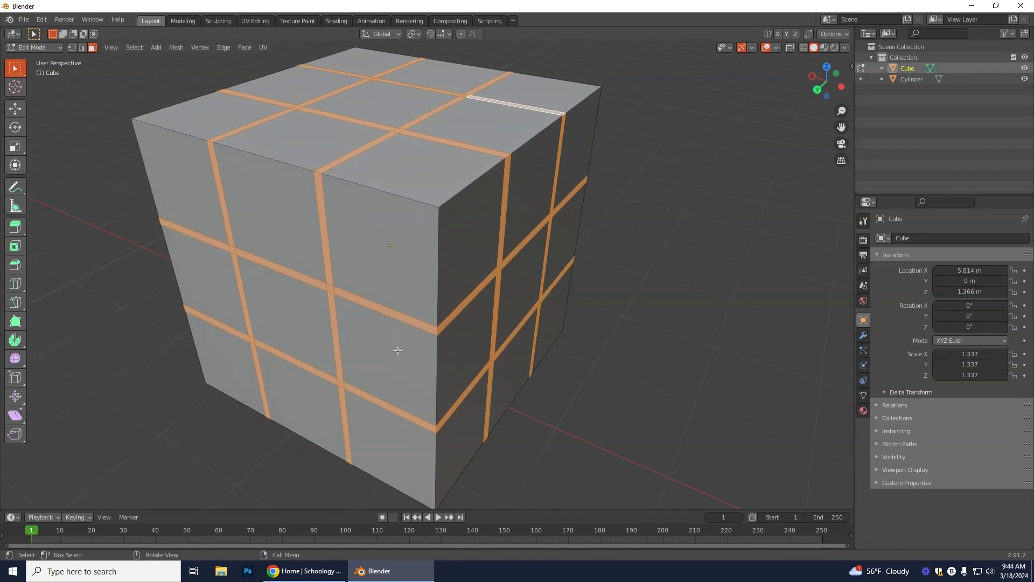
{"action": "scroll", "coordinate": [619, 436], "scroll_direction": "up", "scroll_amount": 1}
{"action": "scroll", "coordinate": [633, 456], "scroll_direction": "down", "scroll_amount": 1}
{"action": "middle_click_drag", "start_coordinate": [627, 434], "coordinate": [518, 404]}
{"action": "scroll", "coordinate": [507, 360], "scroll_direction": "up", "scroll_amount": 2}
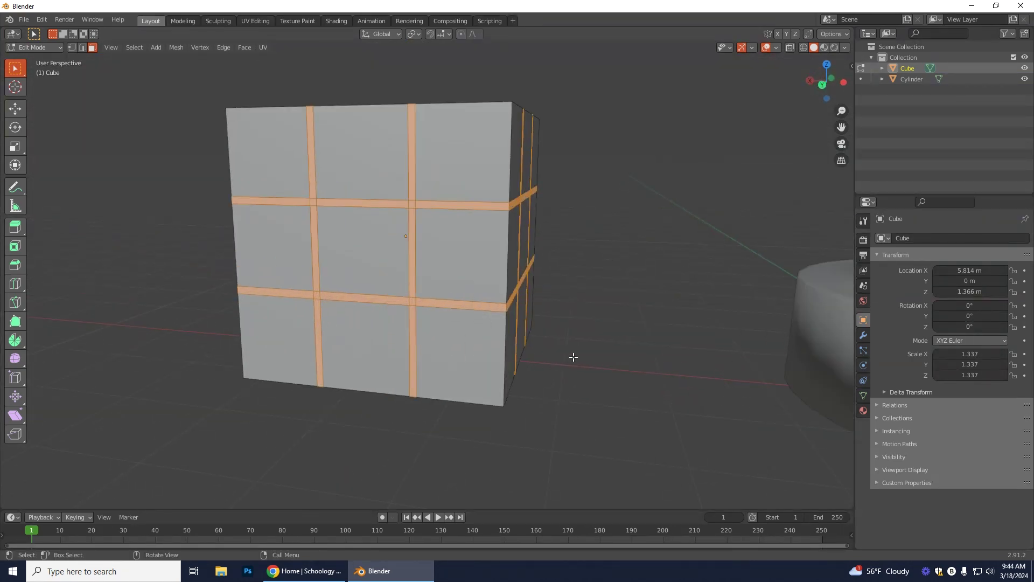
{"action": "scroll", "coordinate": [573, 356], "scroll_direction": "down", "scroll_amount": 1}
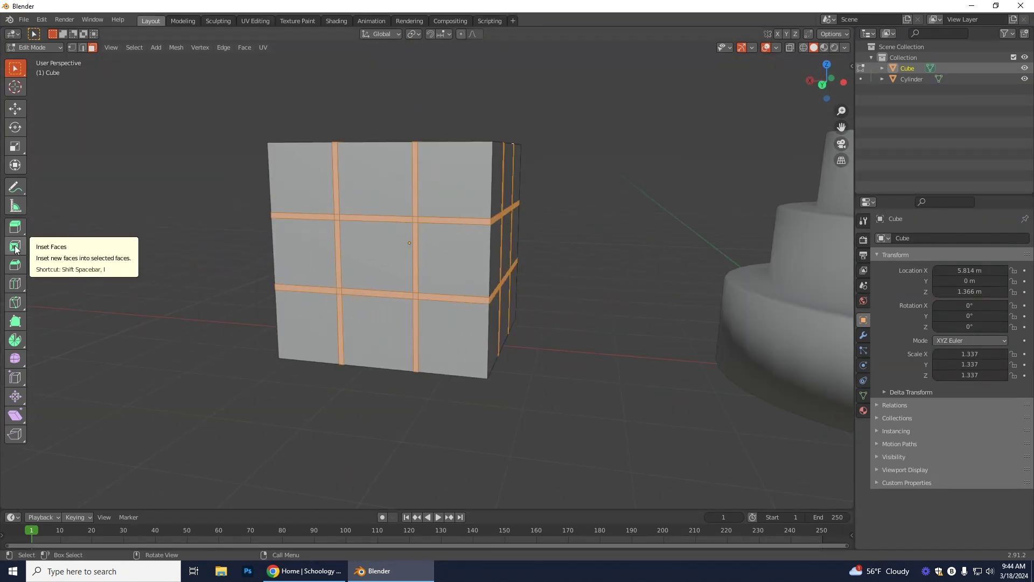
{"action": "left_click", "coordinate": [15, 226]}
{"action": "middle_click_drag", "start_coordinate": [445, 424], "coordinate": [307, 461]}
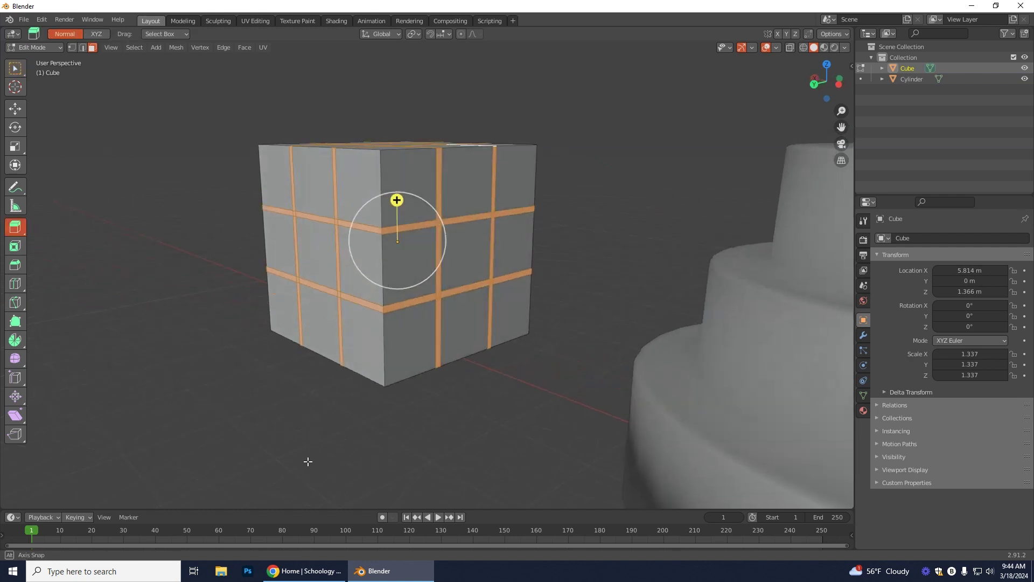
{"action": "left_click_drag", "start_coordinate": [397, 199], "coordinate": [397, 203]}
{"action": "right_click", "coordinate": [16, 232]}
{"action": "left_click", "coordinate": [17, 230]}
{"action": "left_click_drag", "start_coordinate": [15, 226], "coordinate": [72, 276]}
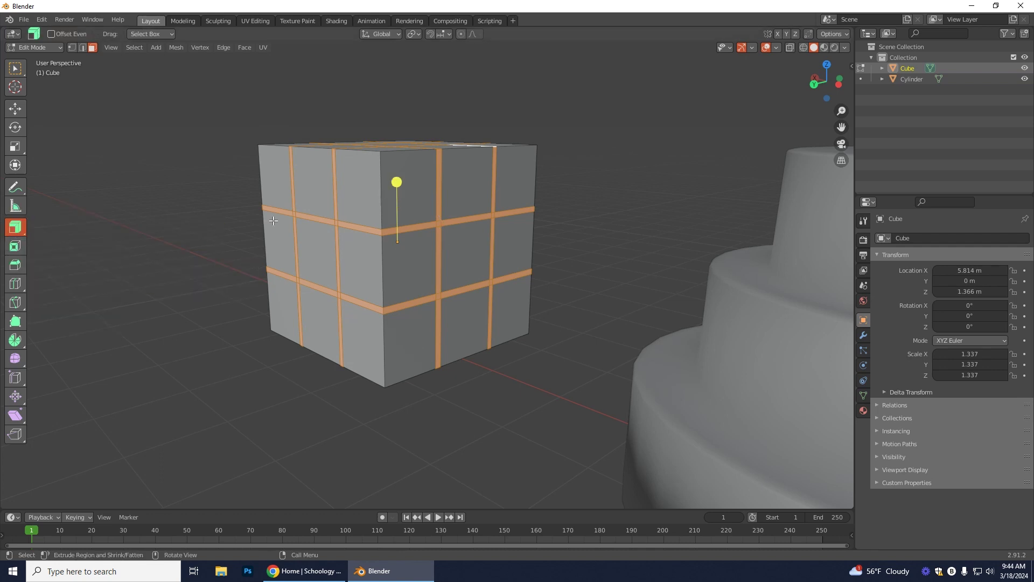
{"action": "left_click_drag", "start_coordinate": [400, 182], "coordinate": [412, 184]}
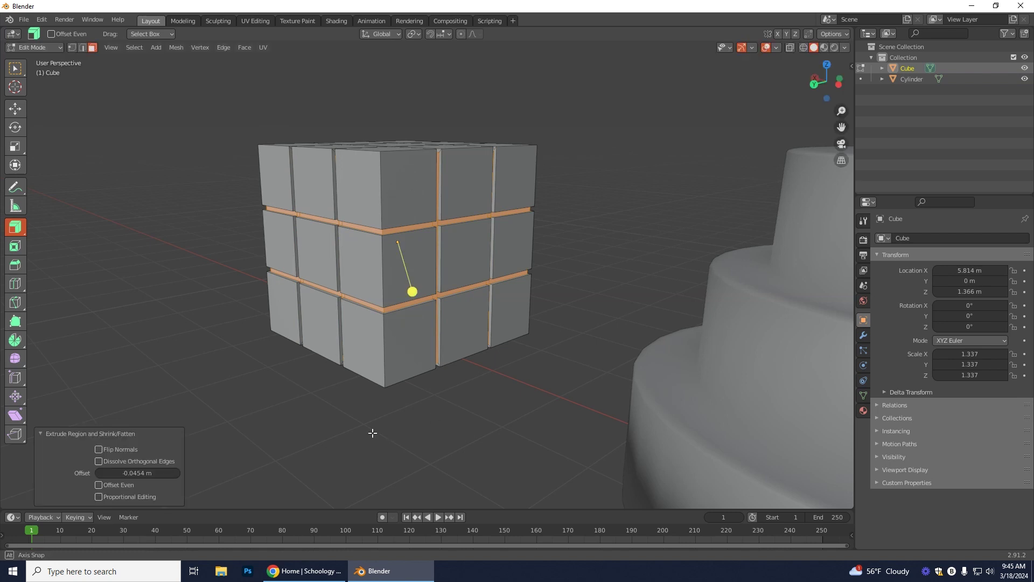
{"action": "middle_click_drag", "start_coordinate": [415, 161], "coordinate": [419, 150]}
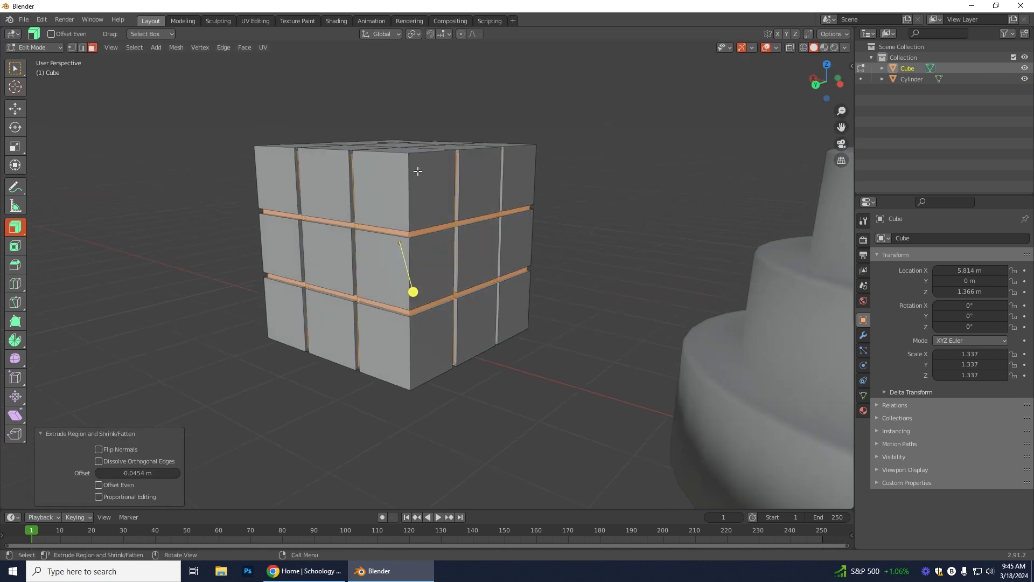
{"action": "middle_click_drag", "start_coordinate": [521, 447], "coordinate": [478, 439]}
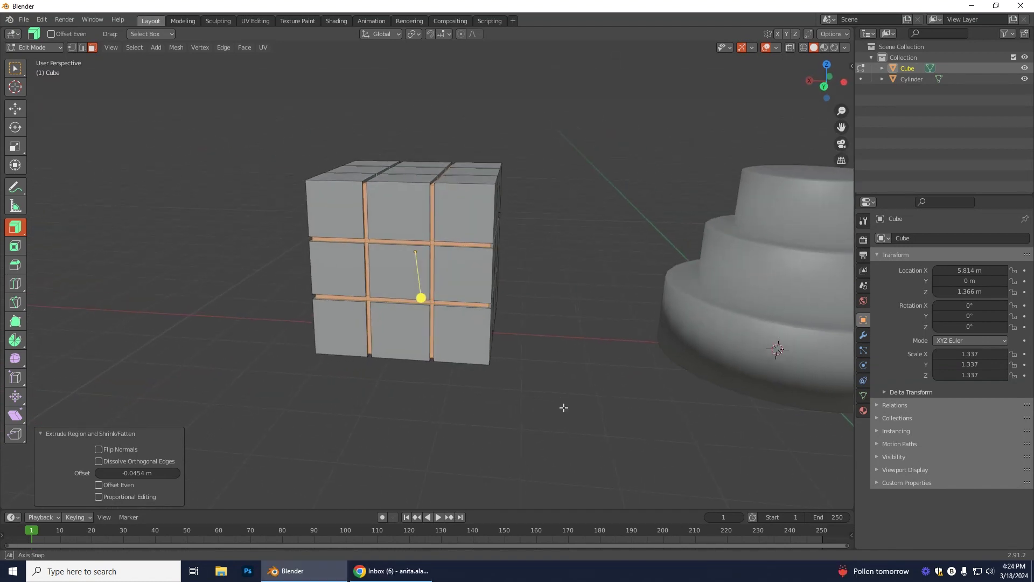
- Return the cube to Object Mode, open its material settings and display the viewport in Material Preview shading
{"action": "left_click", "coordinate": [43, 44]}
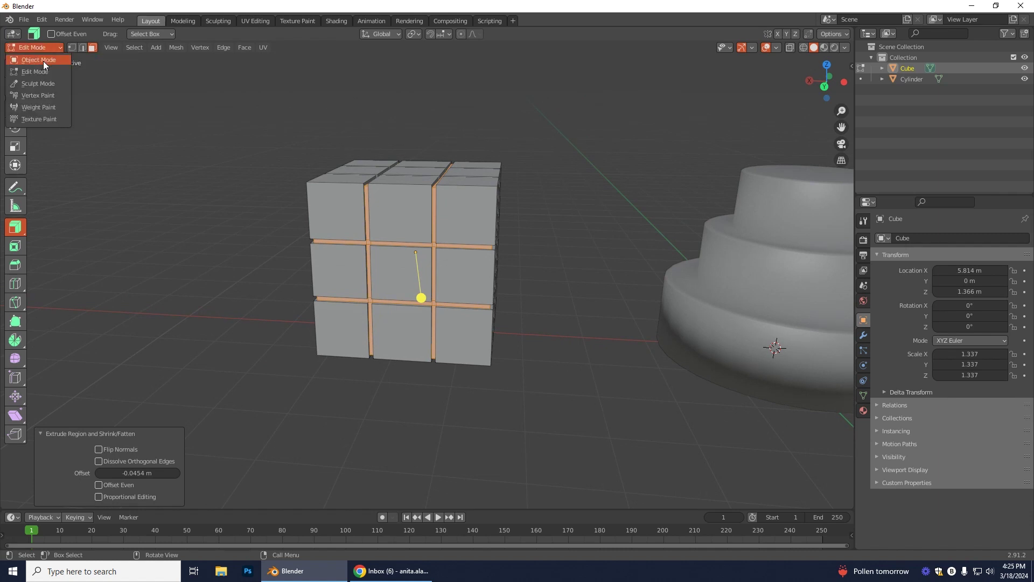
{"action": "left_click", "coordinate": [44, 60]}
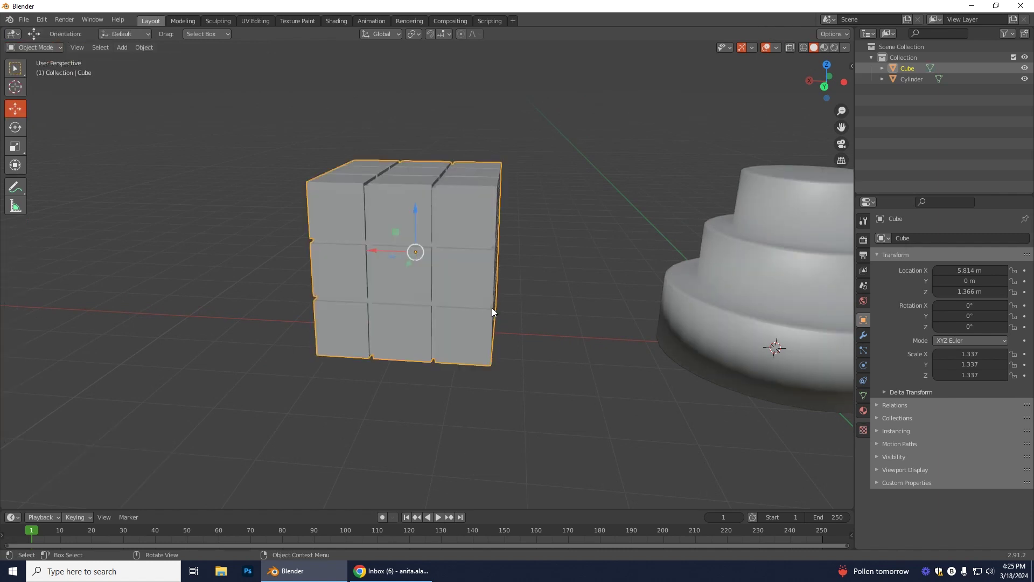
{"action": "left_click", "coordinate": [863, 412]}
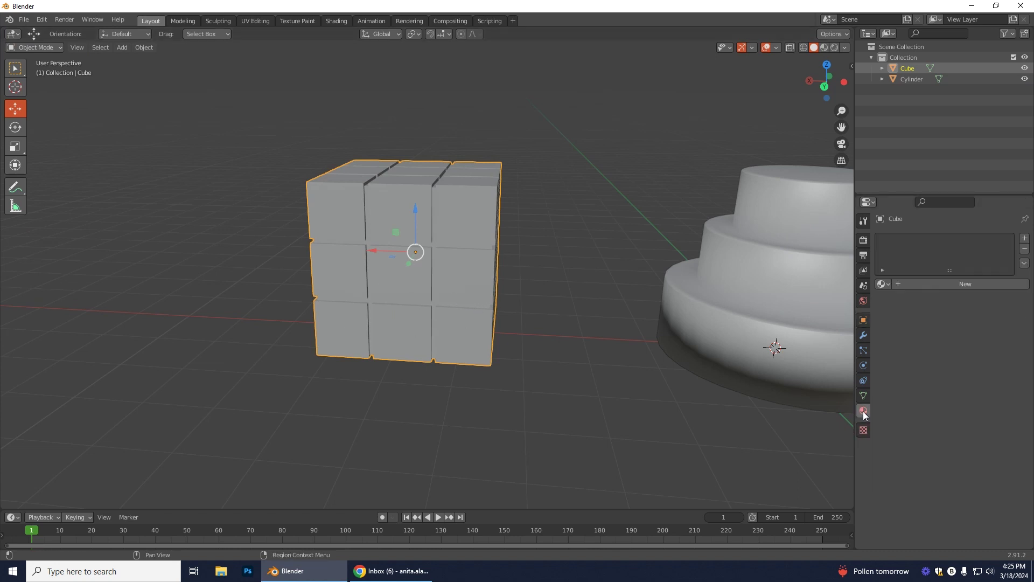
{"action": "left_click", "coordinate": [823, 47]}
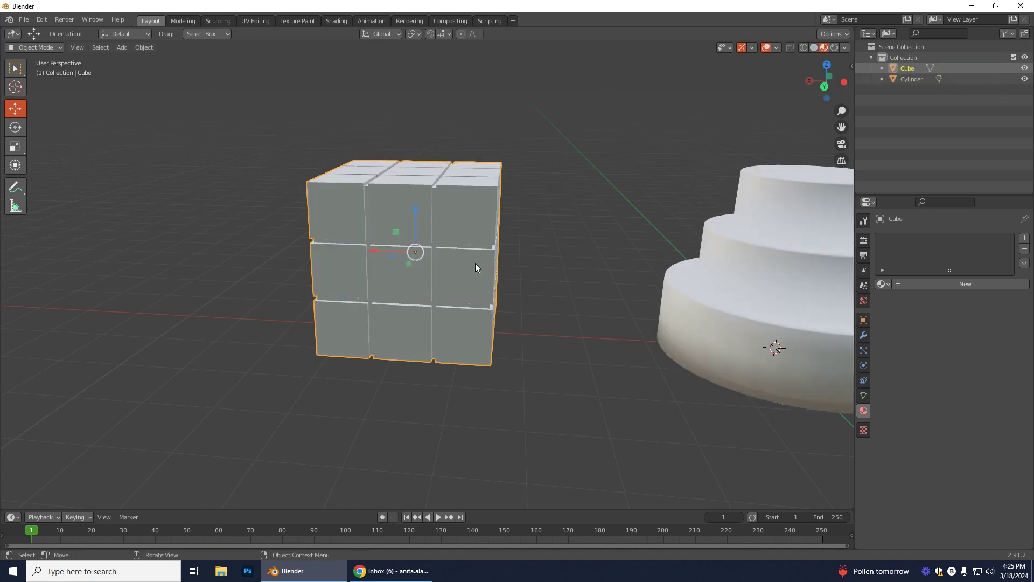
{"action": "scroll", "coordinate": [561, 311], "scroll_direction": "up", "scroll_amount": 3}
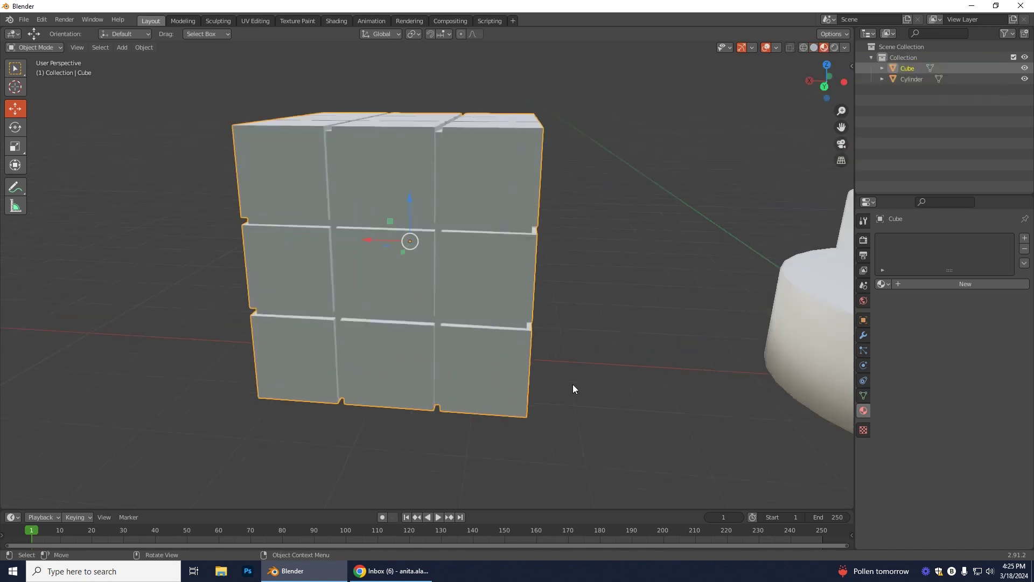
- Create a material named Black on the cube and darken its base color to near black
{"action": "left_click", "coordinate": [897, 283]}
{"action": "double_click", "coordinate": [926, 284]}
{"action": "type", "text": "Black"}
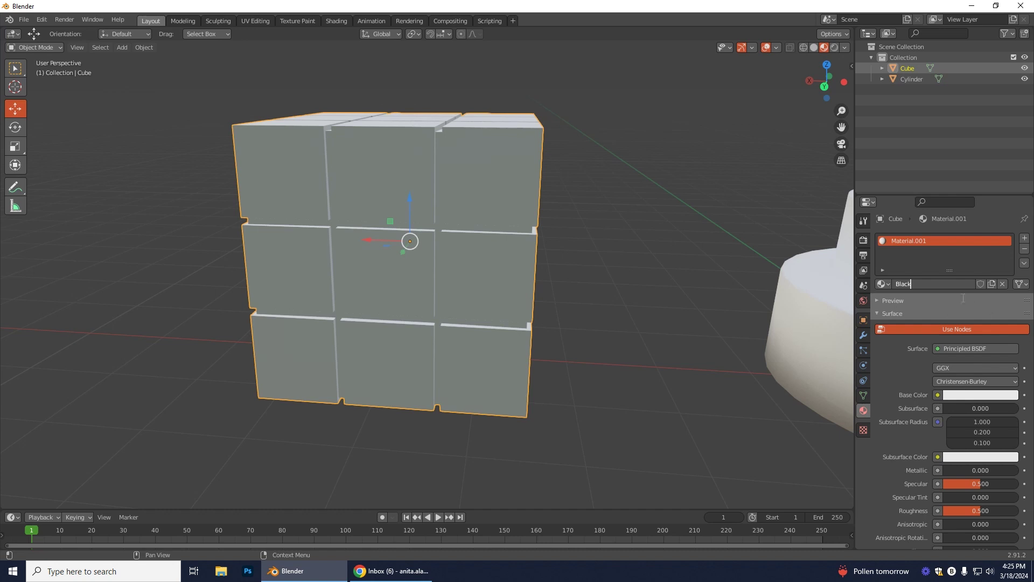
{"action": "key", "text": "Return"}
{"action": "left_click", "coordinate": [972, 397]}
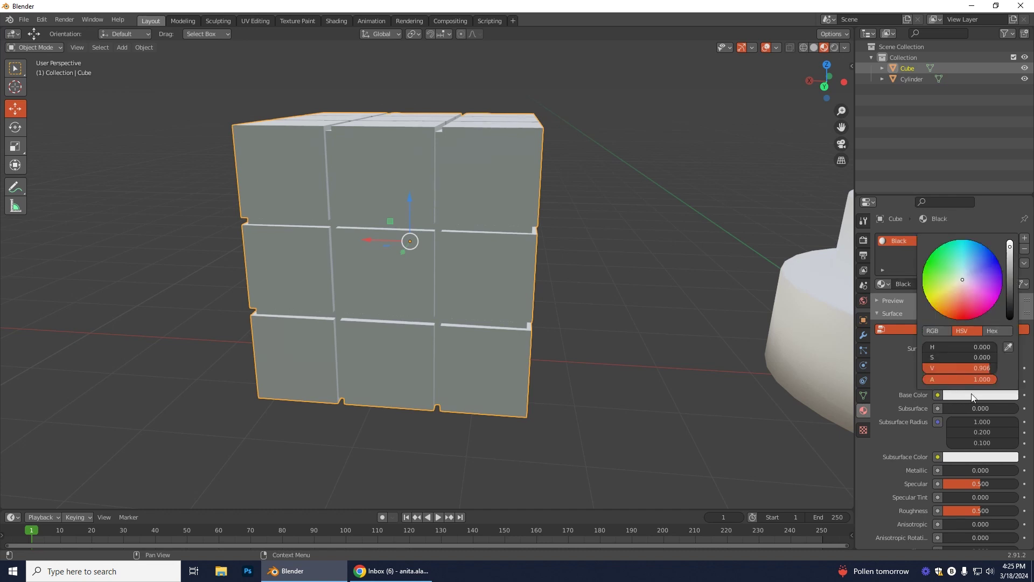
{"action": "left_click", "coordinate": [974, 398]}
{"action": "left_click_drag", "start_coordinate": [1011, 249], "coordinate": [1010, 310]}
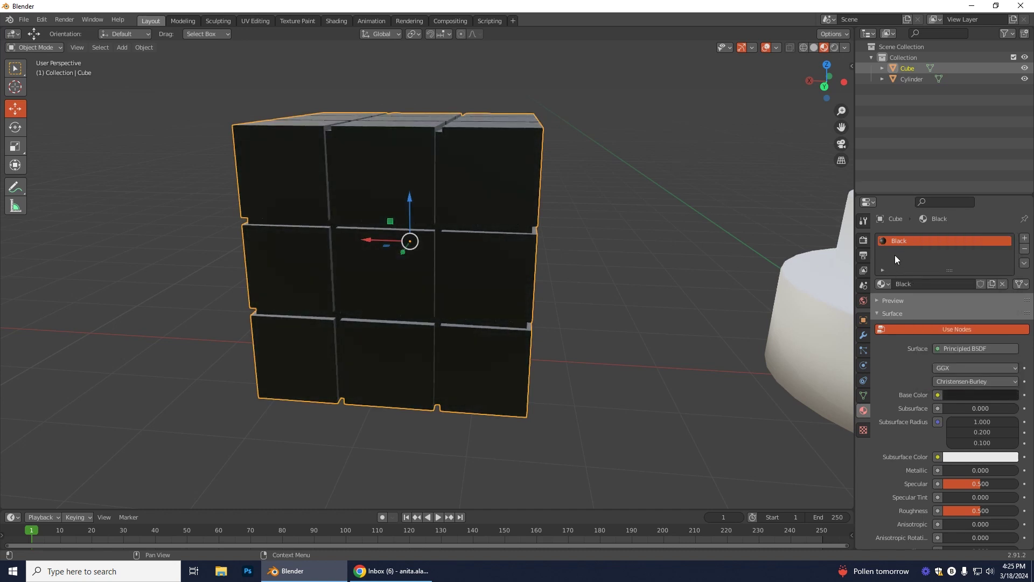
- Enter Edit Mode and select the upper-left, upper-middle and center squares of the cube's front side
{"action": "left_click", "coordinate": [42, 46]}
{"action": "left_click", "coordinate": [37, 71]}
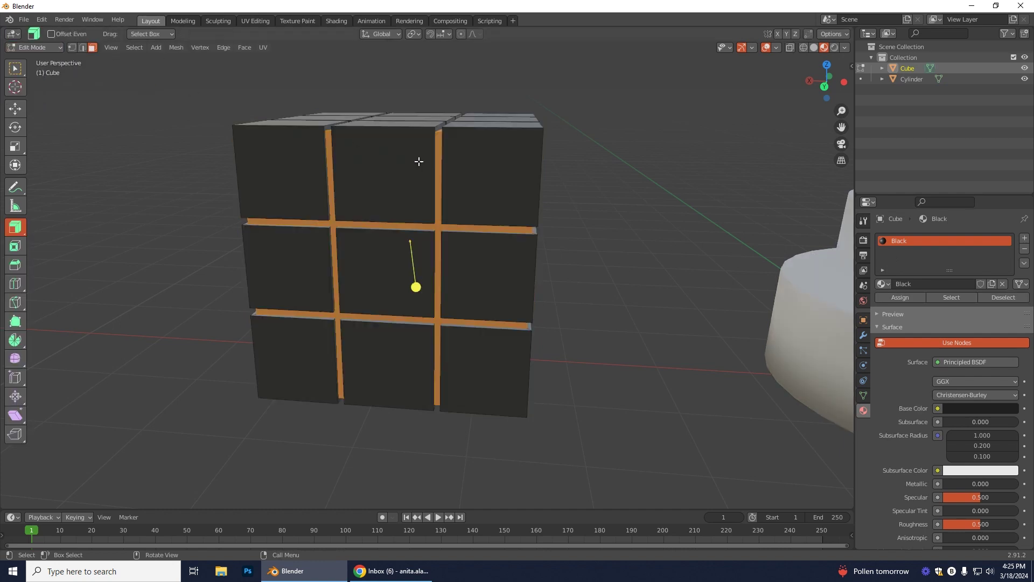
{"action": "left_click", "coordinate": [294, 181]}
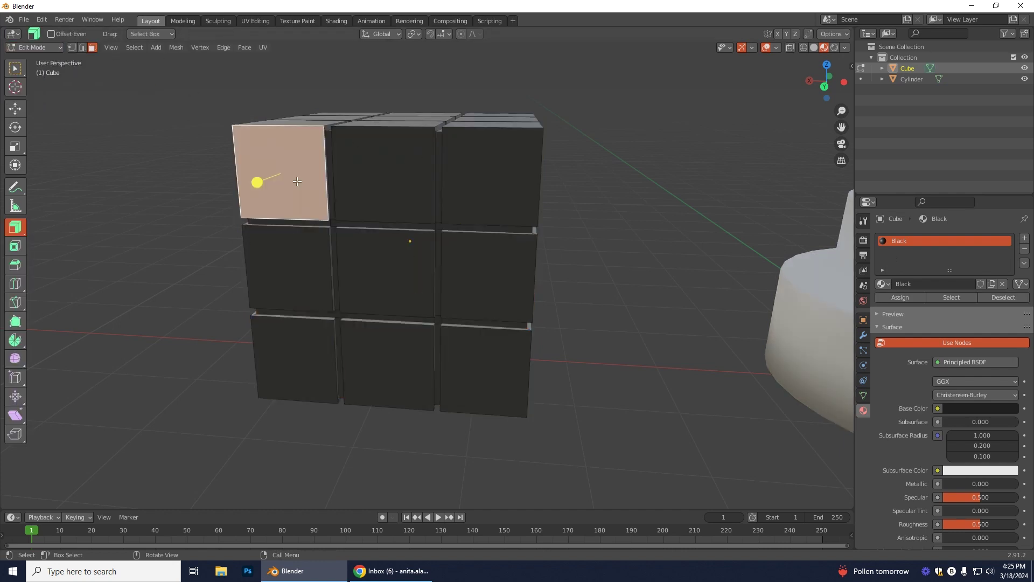
{"action": "left_click", "coordinate": [380, 189], "text": "shift"}
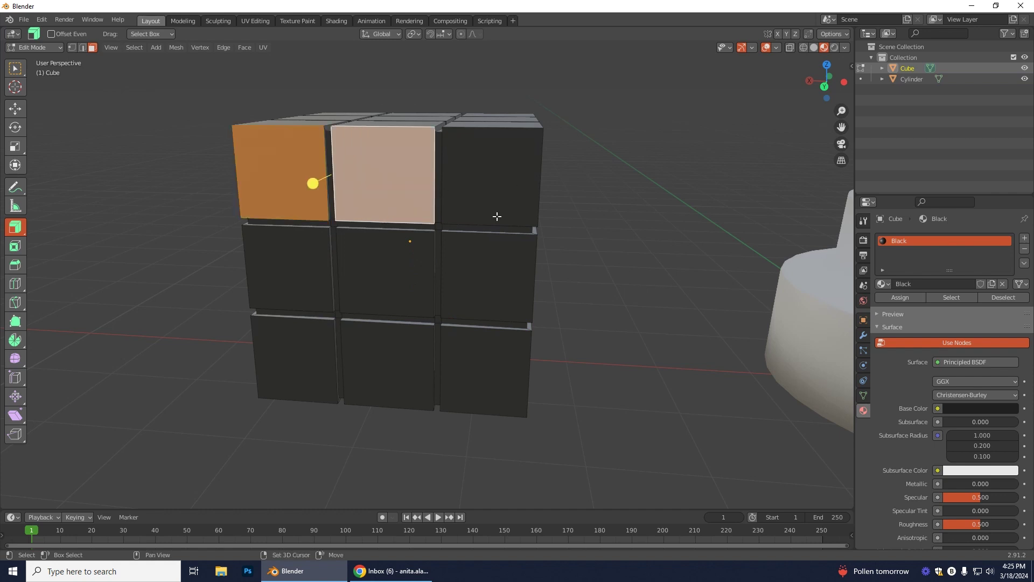
{"action": "left_click", "coordinate": [393, 281], "text": "shift"}
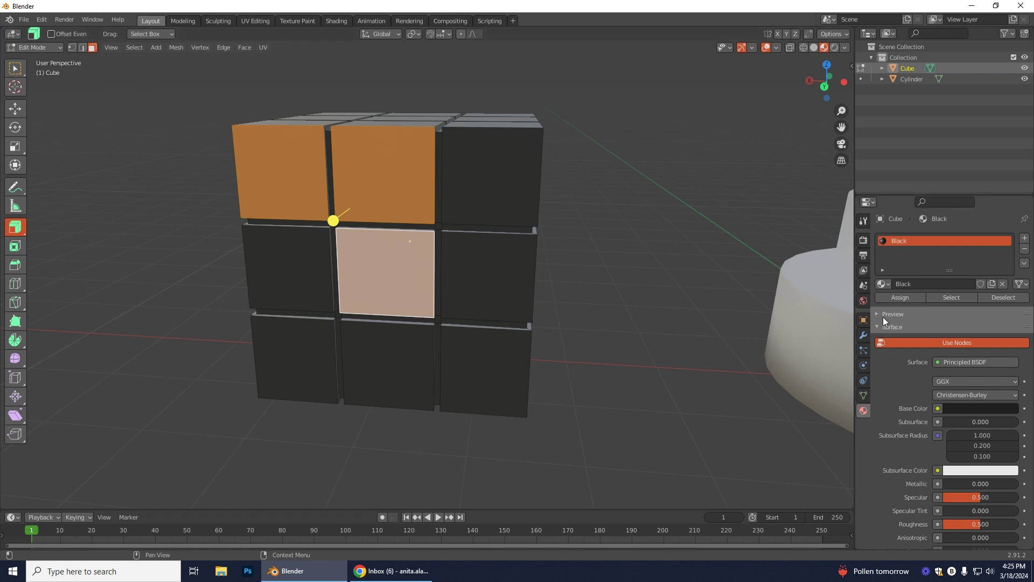
- Add a second material named Red with base color hue 0.025 and saturation 0.932, and assign it to the three selected squares
{"action": "left_click", "coordinate": [1024, 243]}
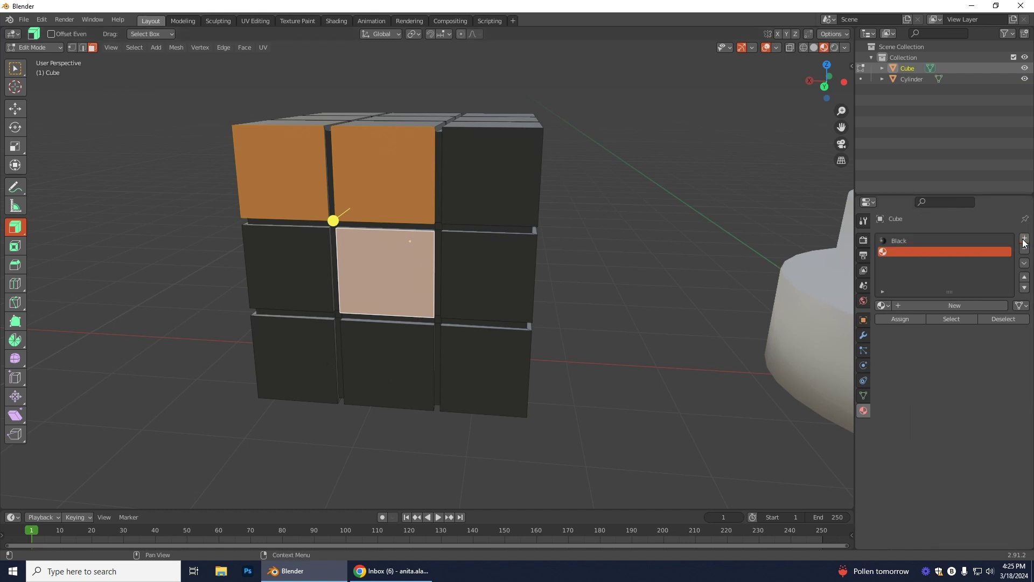
{"action": "left_click", "coordinate": [898, 307]}
{"action": "double_click", "coordinate": [933, 306]}
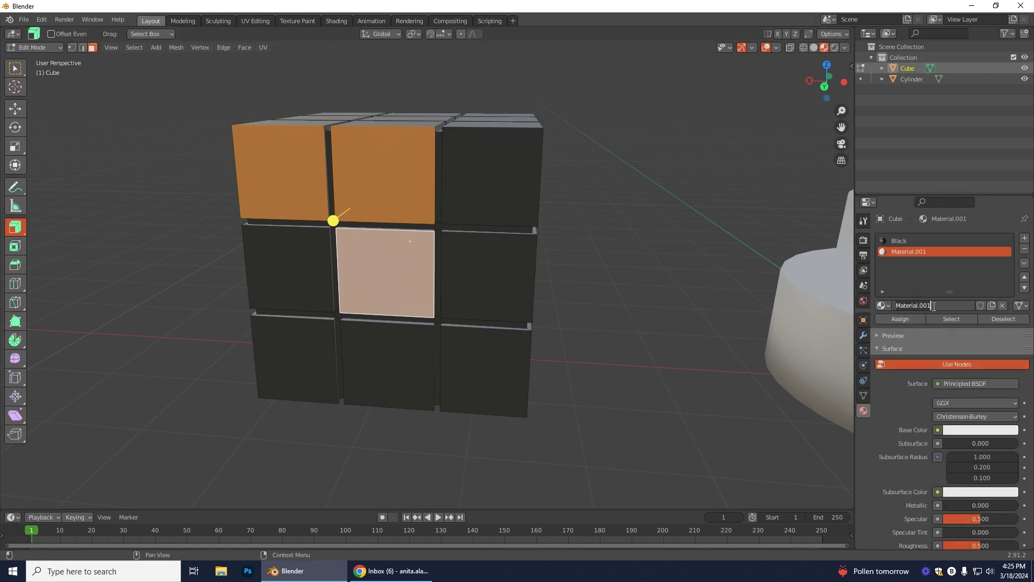
{"action": "key", "text": "ctrl+a"}
{"action": "type", "text": "Red"}
{"action": "key", "text": "Return"}
{"action": "left_click", "coordinate": [957, 430]}
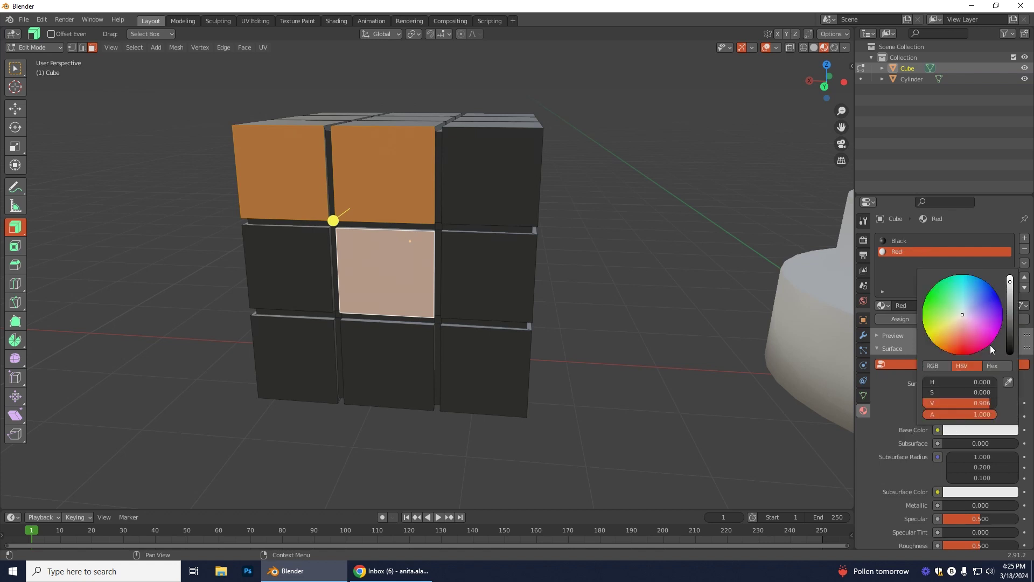
{"action": "left_click", "coordinate": [958, 349]}
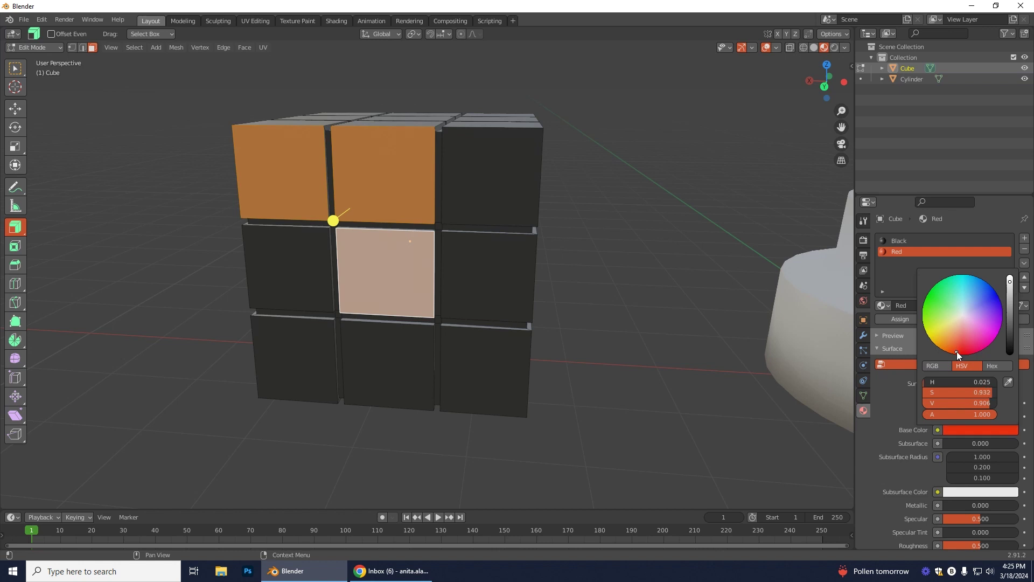
{"action": "left_click", "coordinate": [900, 319]}
- Select the six remaining black squares on the cube's front side and assign the Red material to them
{"action": "left_click", "coordinate": [261, 182]}
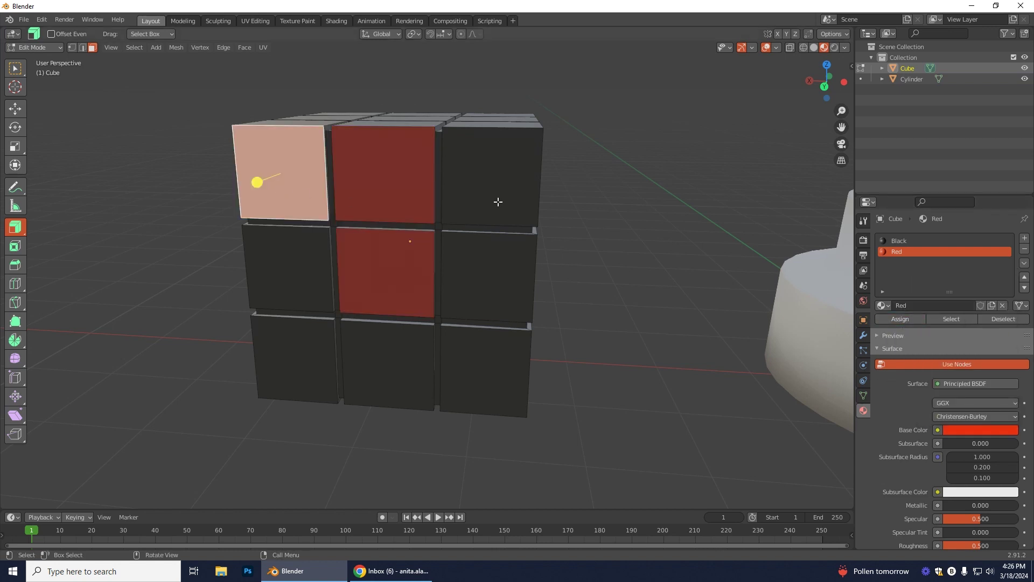
{"action": "left_click", "coordinate": [482, 136]}
{"action": "middle_click_drag", "start_coordinate": [591, 385], "coordinate": [591, 387], "text": "alt"}
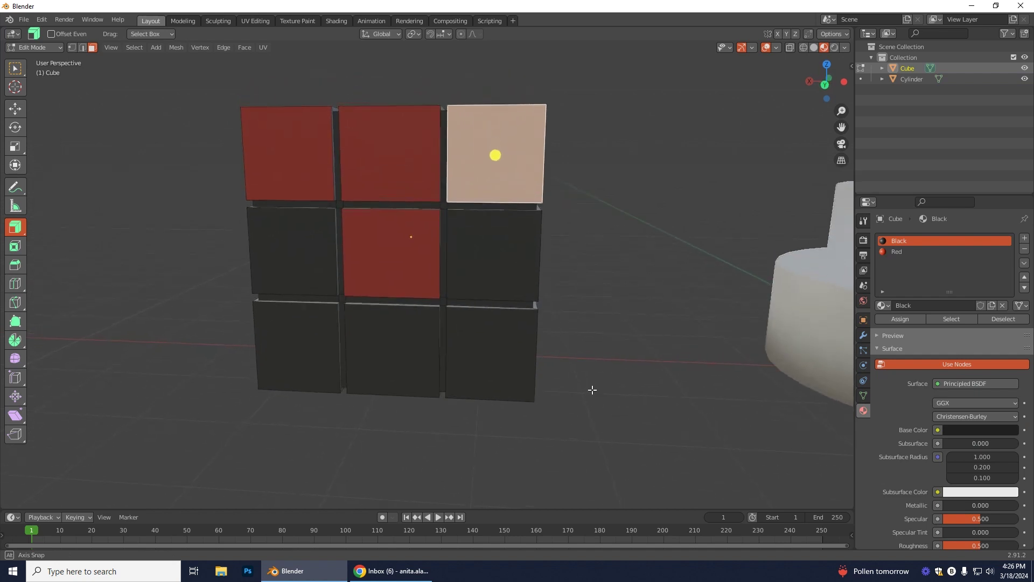
{"action": "left_click", "coordinate": [344, 207]}
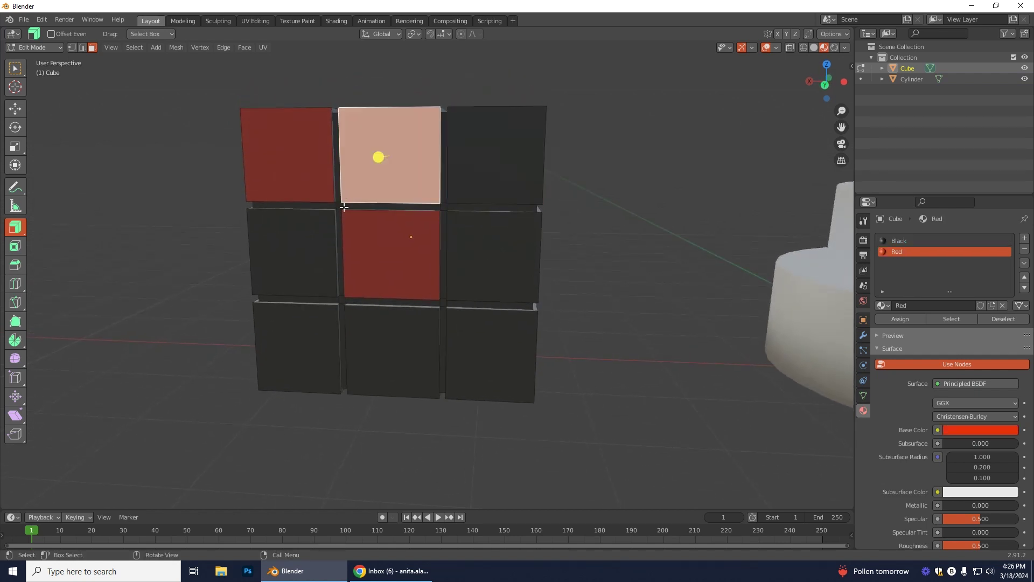
{"action": "left_click", "coordinate": [295, 251]}
{"action": "left_click", "coordinate": [495, 157], "text": "shift"}
{"action": "left_click", "coordinate": [493, 256], "text": "shift"}
{"action": "left_click", "coordinate": [491, 352], "text": "shift"}
{"action": "left_click", "coordinate": [393, 350], "text": "shift"}
{"action": "left_click", "coordinate": [298, 348], "text": "shift"}
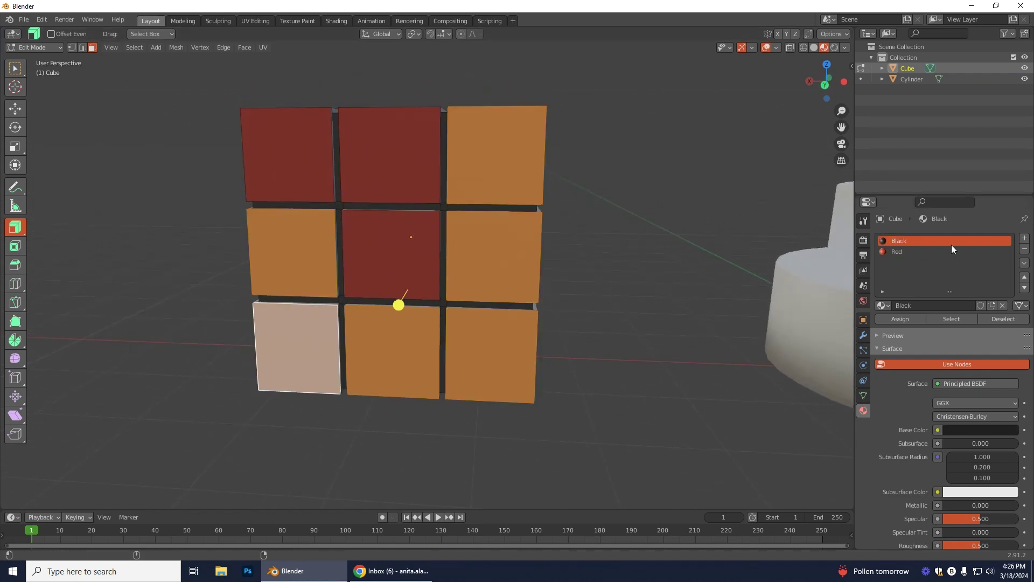
{"action": "left_click", "coordinate": [895, 253]}
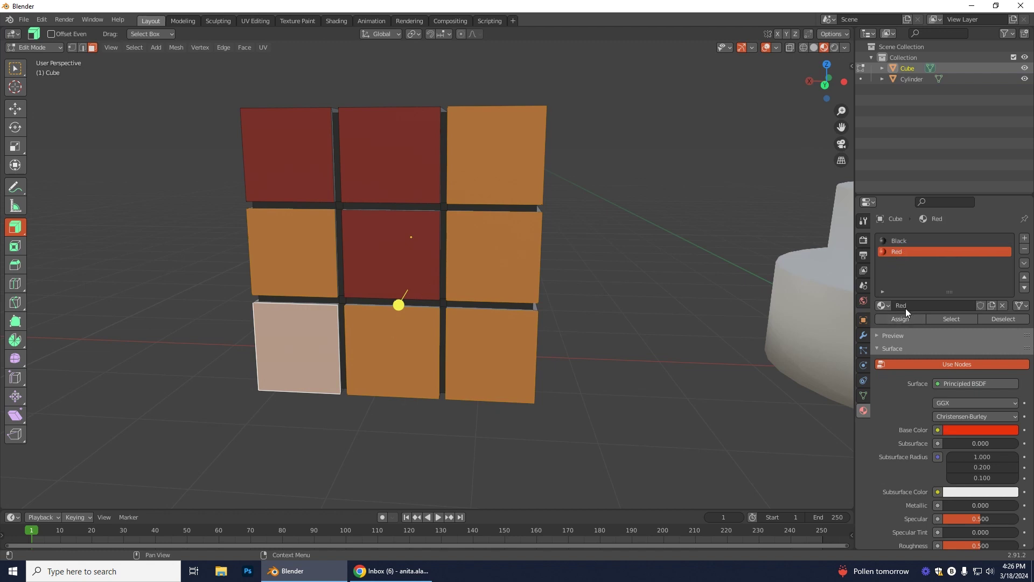
{"action": "left_click", "coordinate": [890, 317]}
{"action": "left_click", "coordinate": [611, 282]}
{"action": "left_click", "coordinate": [301, 168]}
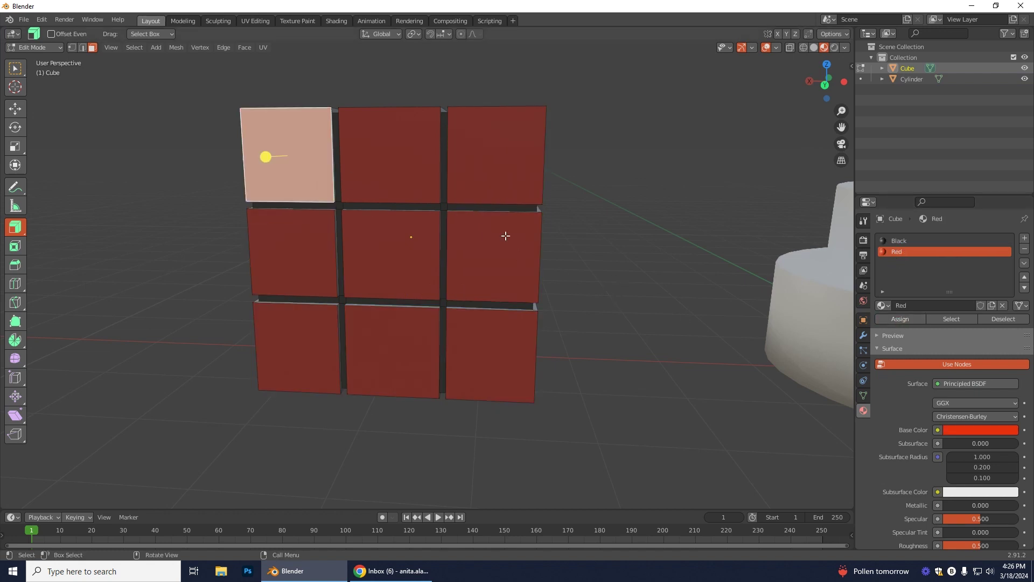
- Shift the Red material's base color from orange-red to a purer red
{"action": "left_click", "coordinate": [978, 430]}
{"action": "middle_click_drag", "start_coordinate": [534, 355], "coordinate": [926, 457]}
{"action": "left_click", "coordinate": [969, 430]}
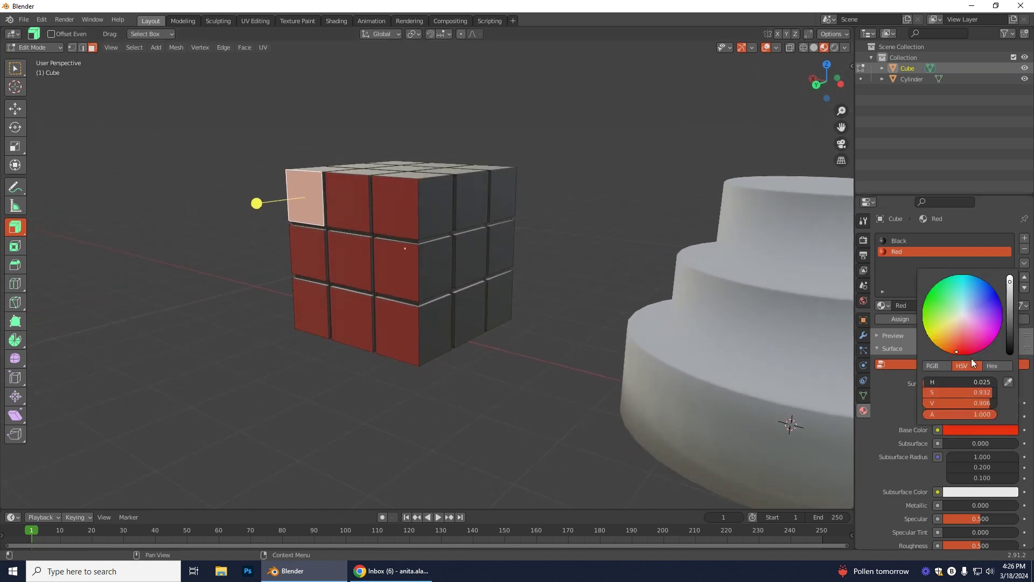
{"action": "left_click_drag", "start_coordinate": [957, 353], "coordinate": [963, 353]}
- Select all nine black squares on the cube side adjacent to the red one
{"action": "middle_click_drag", "start_coordinate": [556, 411], "coordinate": [458, 408]}
{"action": "left_click", "coordinate": [375, 211]}
{"action": "left_click", "coordinate": [431, 204], "text": "shift"}
{"action": "left_click", "coordinate": [485, 210], "text": "shift"}
{"action": "left_click", "coordinate": [396, 256], "text": "shift"}
{"action": "left_click", "coordinate": [436, 253], "text": "shift"}
{"action": "left_click", "coordinate": [474, 253], "text": "shift"}
{"action": "left_click", "coordinate": [478, 308], "text": "shift"}
{"action": "left_click", "coordinate": [434, 318], "text": "shift"}
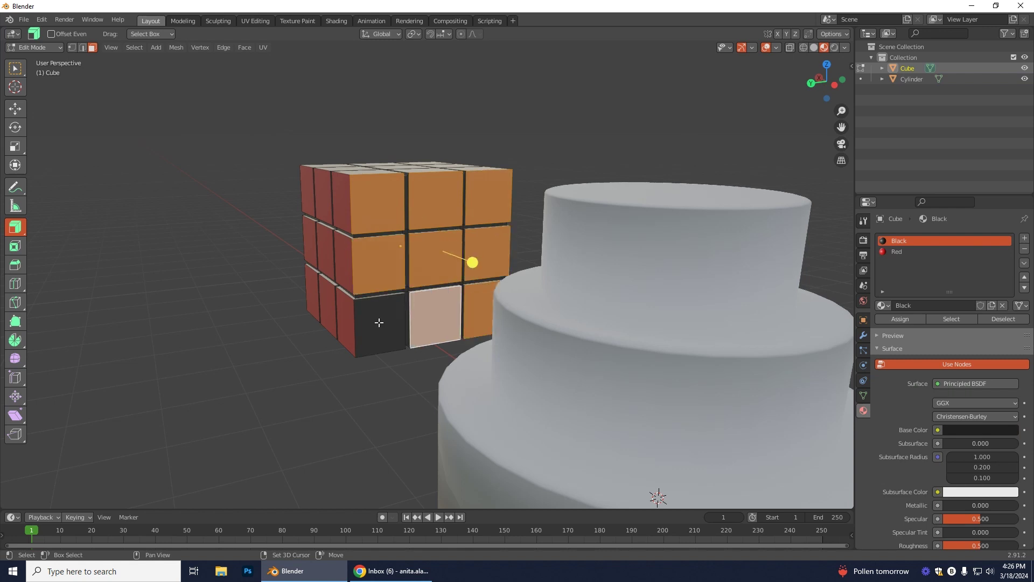
{"action": "left_click", "coordinate": [382, 323], "text": "shift"}
- Add a third material named Blue with base color hue 0.644 and saturation 0.779, and assign it to the nine selected squares
{"action": "left_click", "coordinate": [1024, 237]}
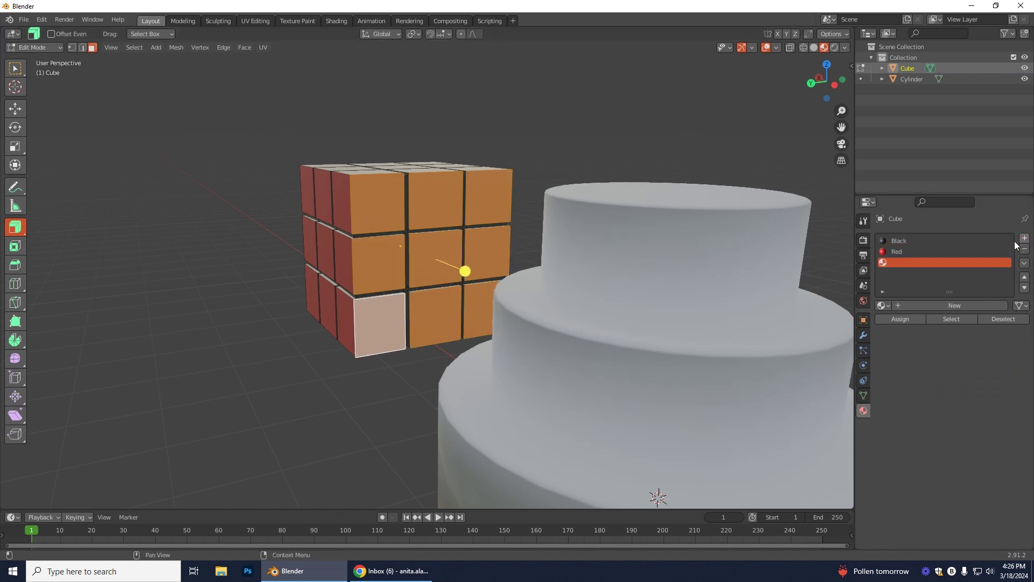
{"action": "left_click", "coordinate": [898, 306]}
{"action": "left_click", "coordinate": [958, 429]}
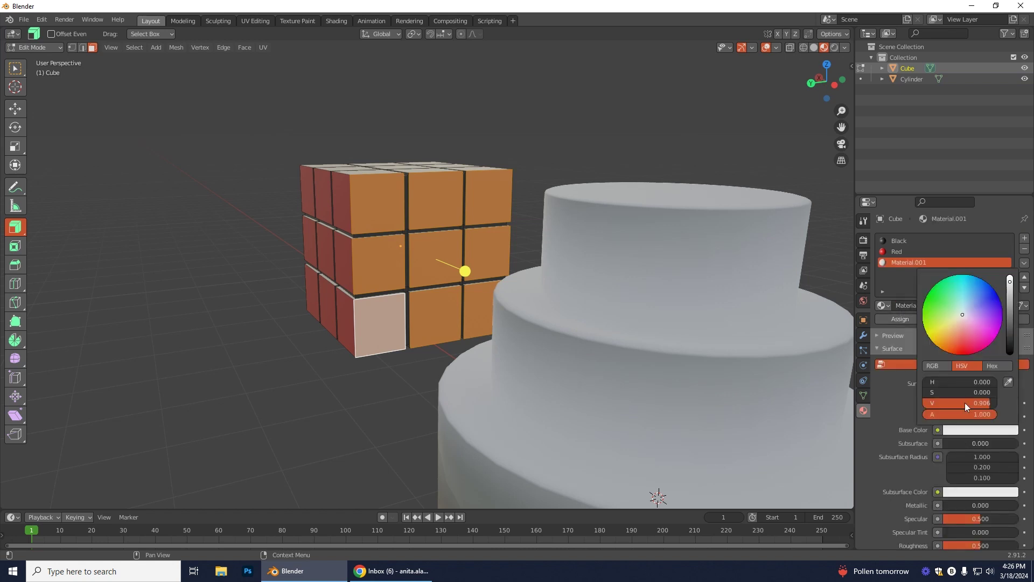
{"action": "left_click", "coordinate": [989, 298]}
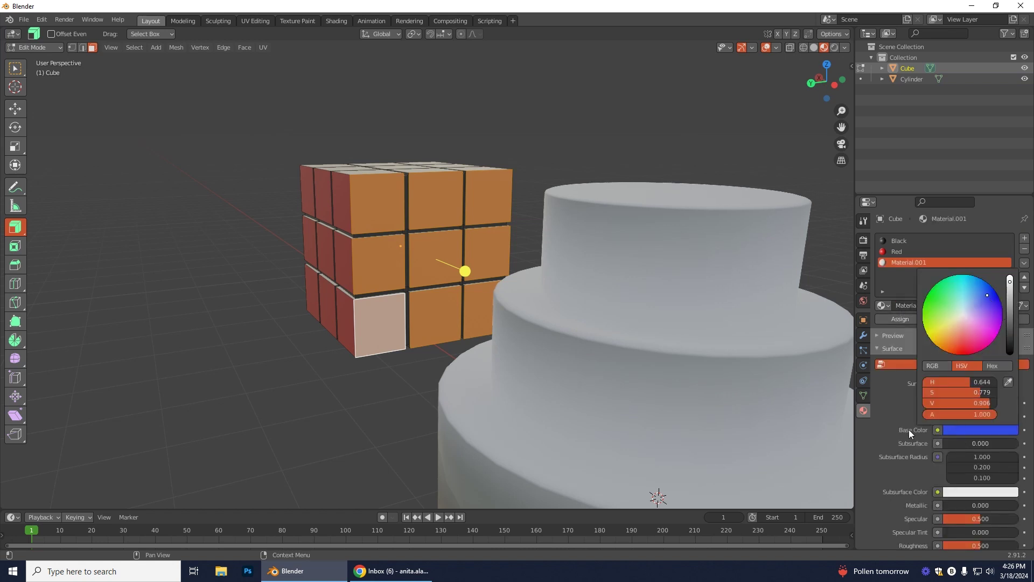
{"action": "left_click", "coordinate": [933, 305]}
{"action": "key", "text": "ctrl+a"}
{"action": "key", "text": "BackSpace"}
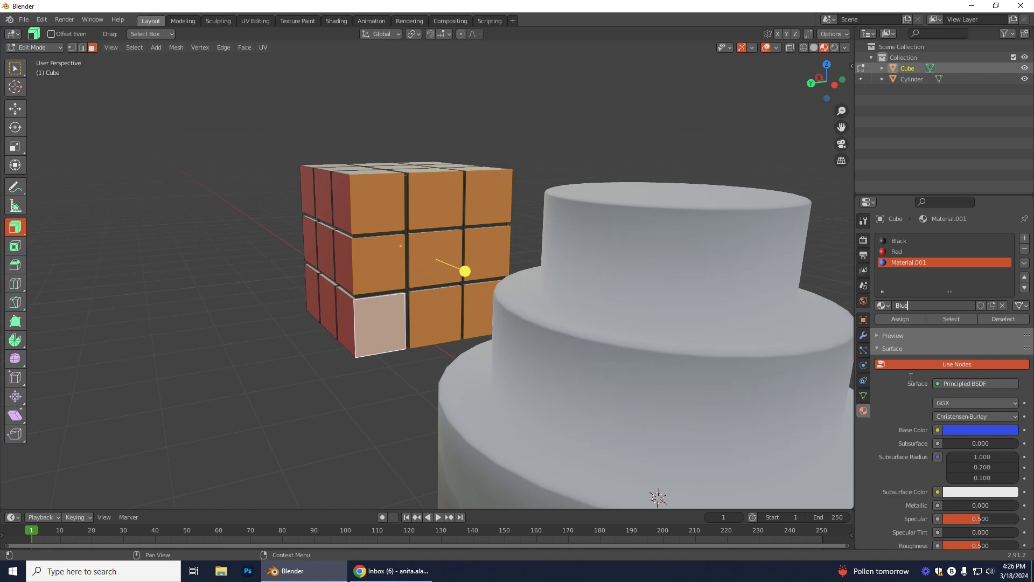
{"action": "key", "text": "Return"}
{"action": "left_click", "coordinate": [902, 319]}
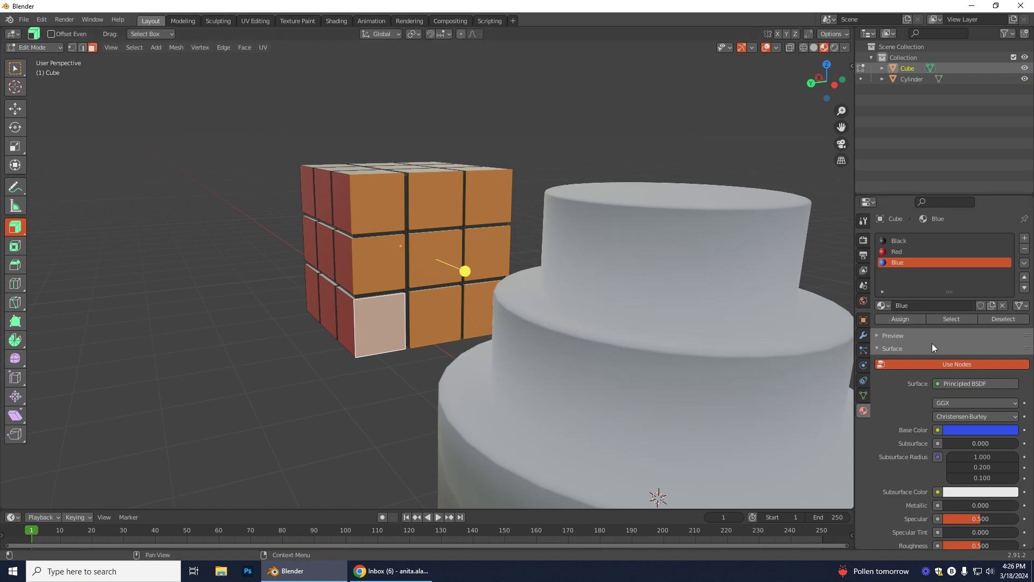
{"action": "left_click", "coordinate": [401, 382]}
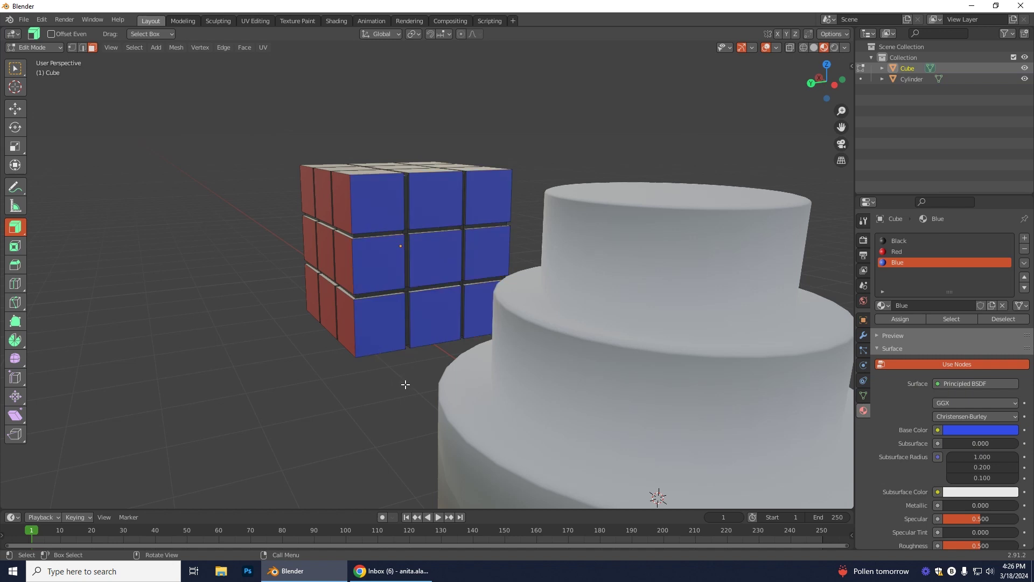
- Select all nine black squares on the top side of the cube
{"action": "middle_click_drag", "start_coordinate": [376, 410], "coordinate": [361, 211]}
{"action": "left_click", "coordinate": [328, 220]}
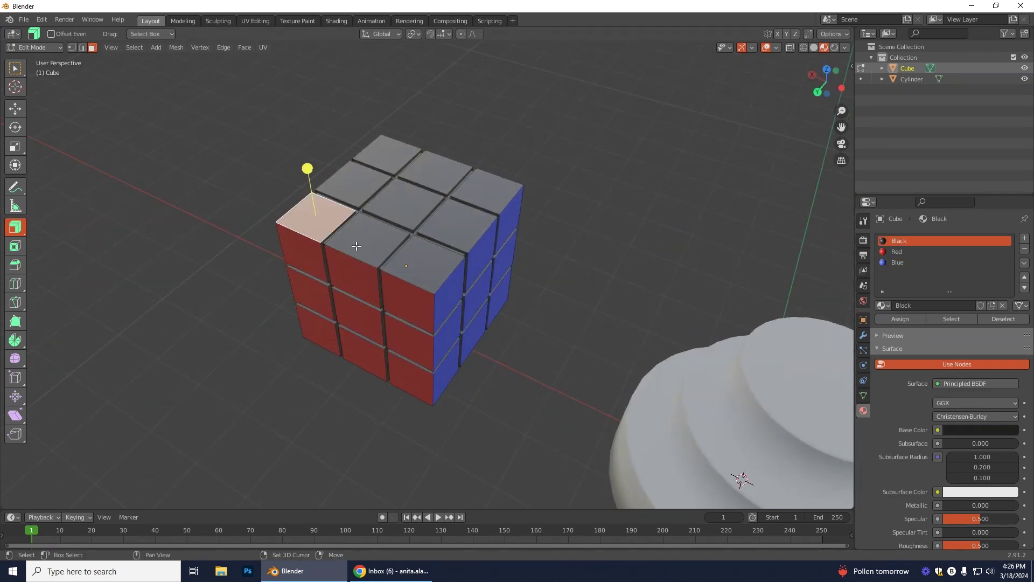
{"action": "left_click", "coordinate": [360, 231], "text": "shift"}
{"action": "left_click", "coordinate": [338, 181], "text": "shift"}
{"action": "left_click", "coordinate": [384, 154], "text": "shift"}
{"action": "left_click", "coordinate": [434, 171], "text": "shift"}
{"action": "left_click", "coordinate": [404, 204], "text": "shift"}
{"action": "left_click", "coordinate": [478, 188], "text": "shift"}
{"action": "left_click", "coordinate": [449, 229], "text": "shift"}
{"action": "left_click", "coordinate": [426, 257], "text": "shift"}
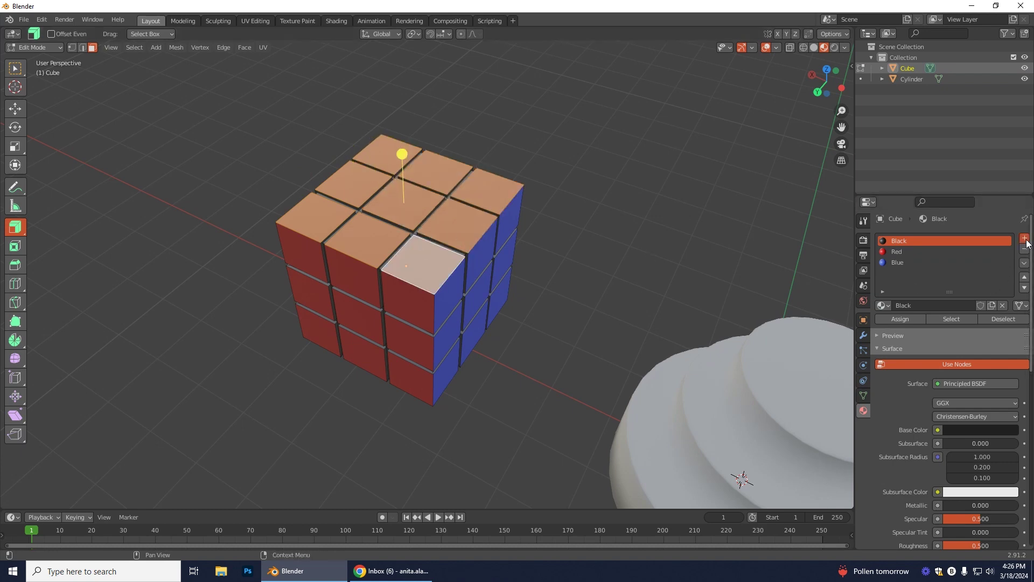
- Add a fourth material named Green with base color hue 0.313 and saturation 0.795, and assign it to the selected top squares
{"action": "left_click", "coordinate": [1025, 237]}
{"action": "left_click", "coordinate": [896, 305]}
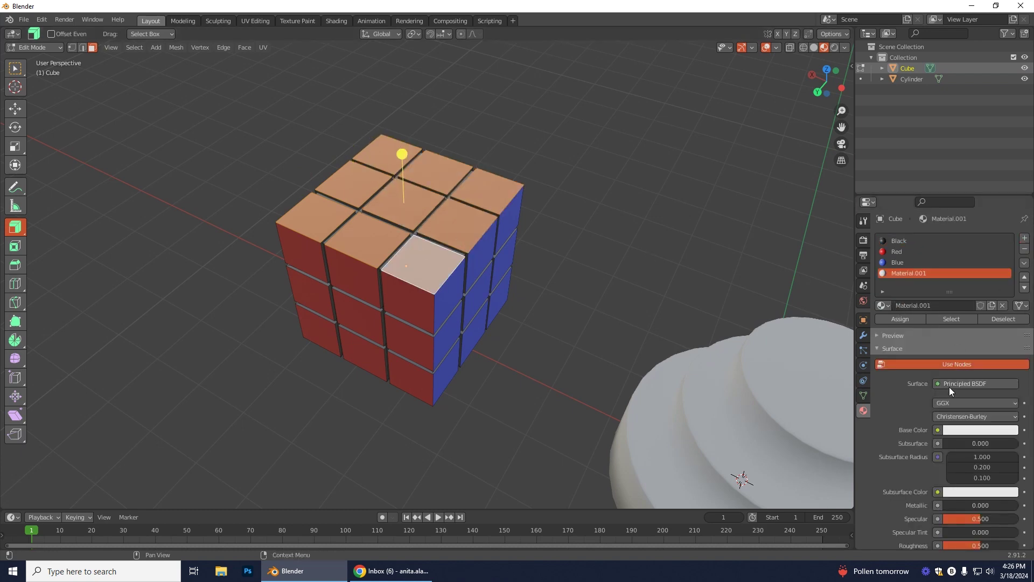
{"action": "key", "text": "ctrl+a"}
{"action": "type", "text": "G"}
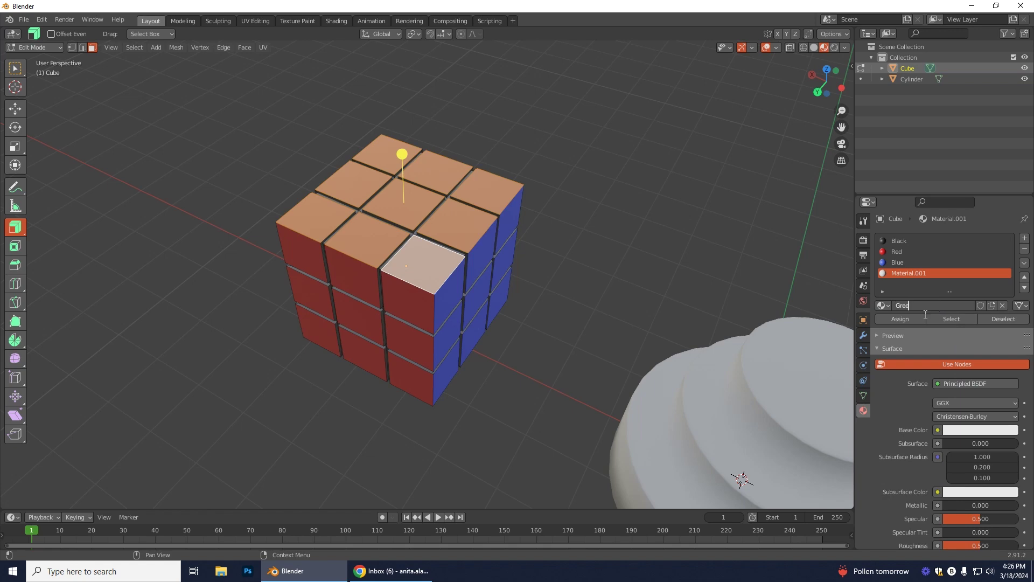
{"action": "type", "text": "reen"}
{"action": "key", "text": "Return"}
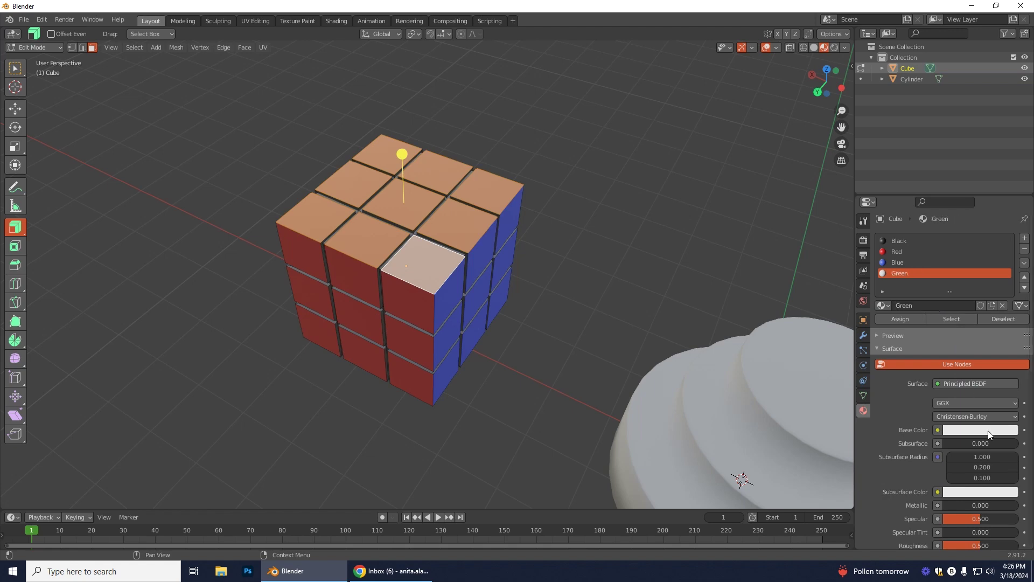
{"action": "left_click", "coordinate": [989, 431]}
{"action": "left_click_drag", "start_coordinate": [940, 308], "coordinate": [933, 302]}
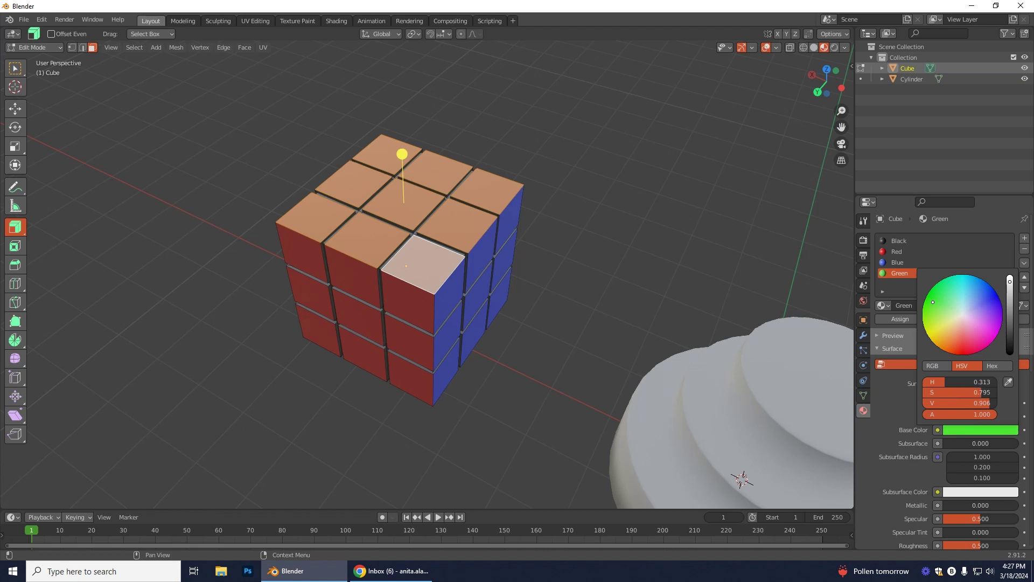
{"action": "left_click", "coordinate": [890, 317]}
{"action": "left_click", "coordinate": [473, 470]}
- Return to Object Mode and select the three-tier cylinder, centering it in the view
{"action": "middle_click_drag", "start_coordinate": [497, 481], "coordinate": [428, 420]}
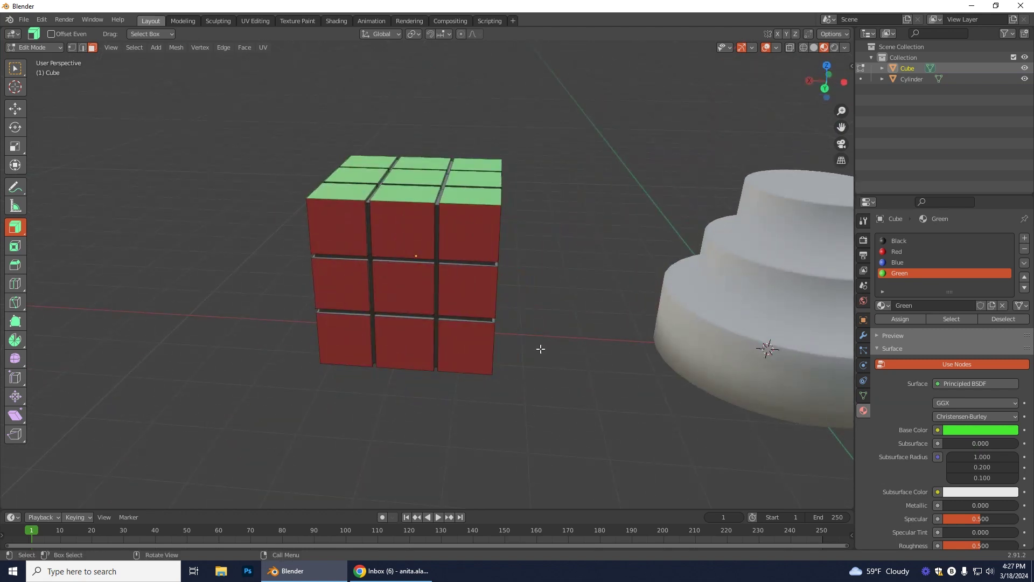
{"action": "left_click", "coordinate": [35, 47]}
{"action": "left_click", "coordinate": [44, 48]}
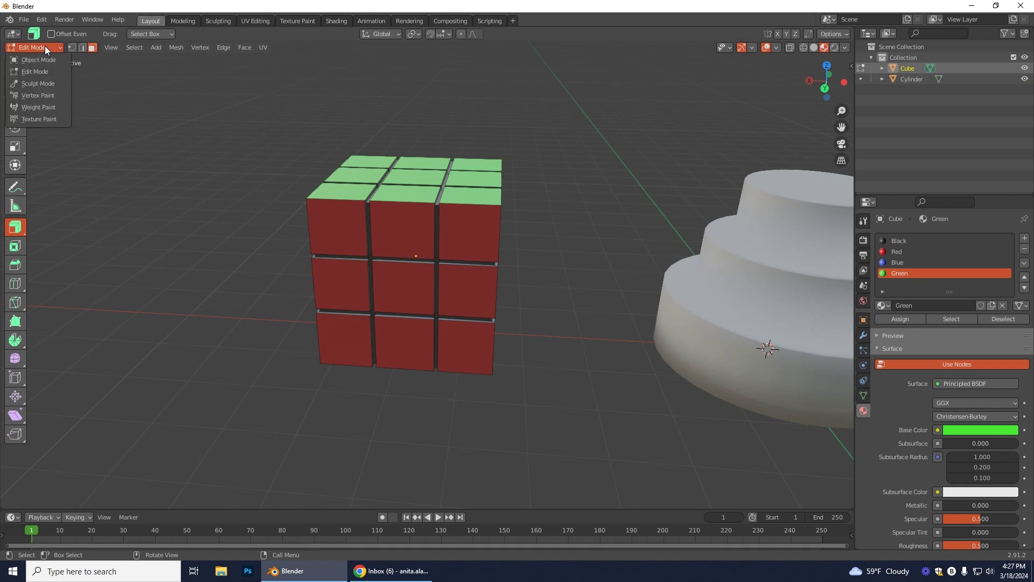
{"action": "left_click", "coordinate": [40, 61]}
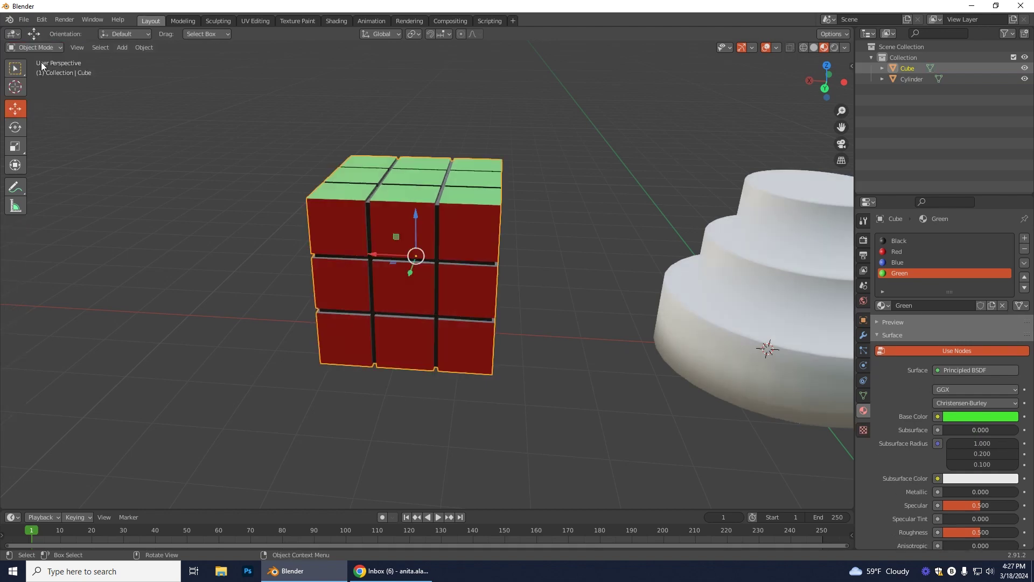
{"action": "left_click", "coordinate": [797, 204]}
{"action": "key", "text": "KP_Decimal"}
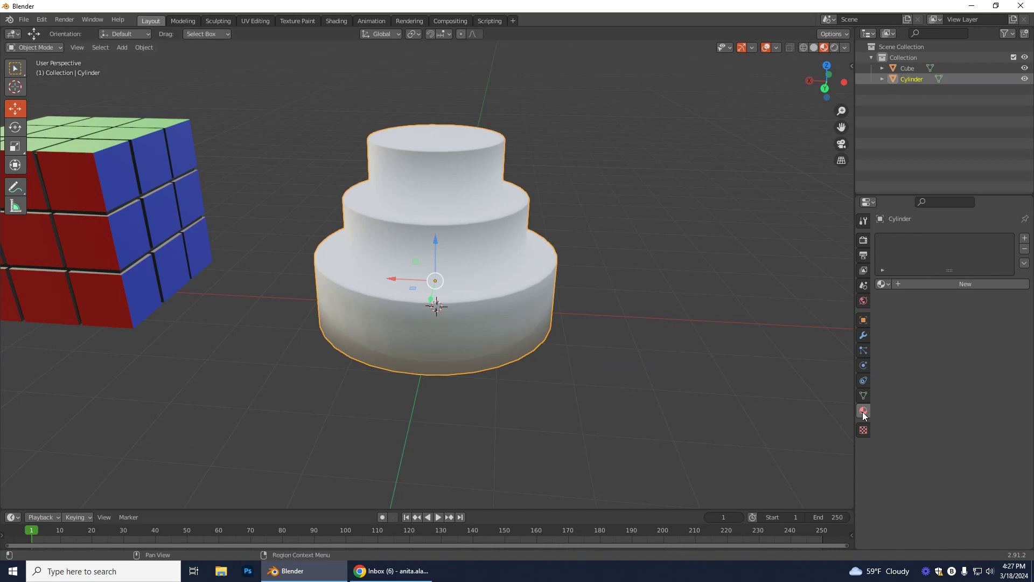
- Create a material named Cake with a pink base color for the three-tier cylinder
{"action": "left_click", "coordinate": [899, 284]}
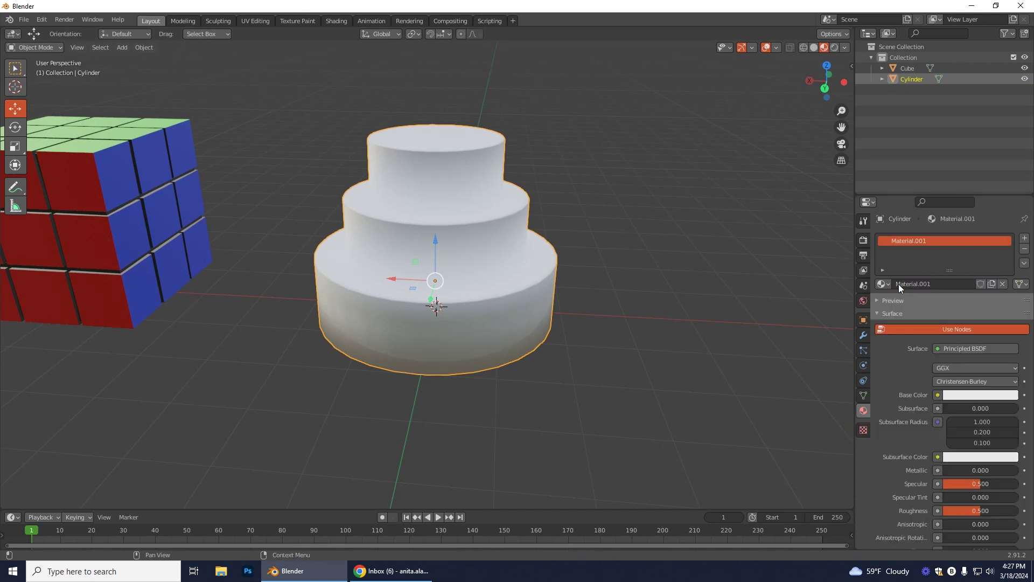
{"action": "left_click", "coordinate": [936, 284]}
{"action": "type", "text": "Cake"}
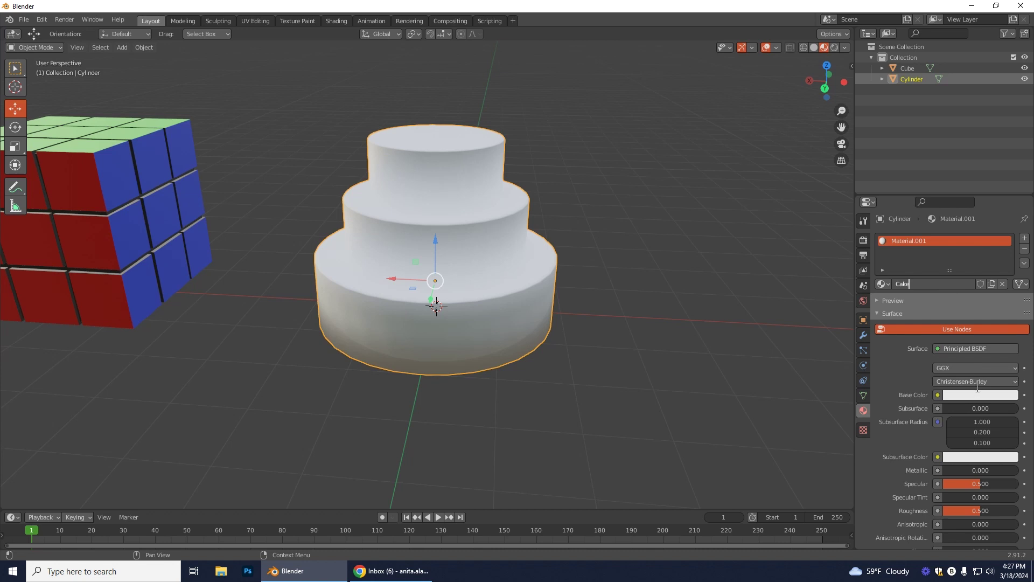
{"action": "key", "text": "Return"}
{"action": "left_click", "coordinate": [972, 398]}
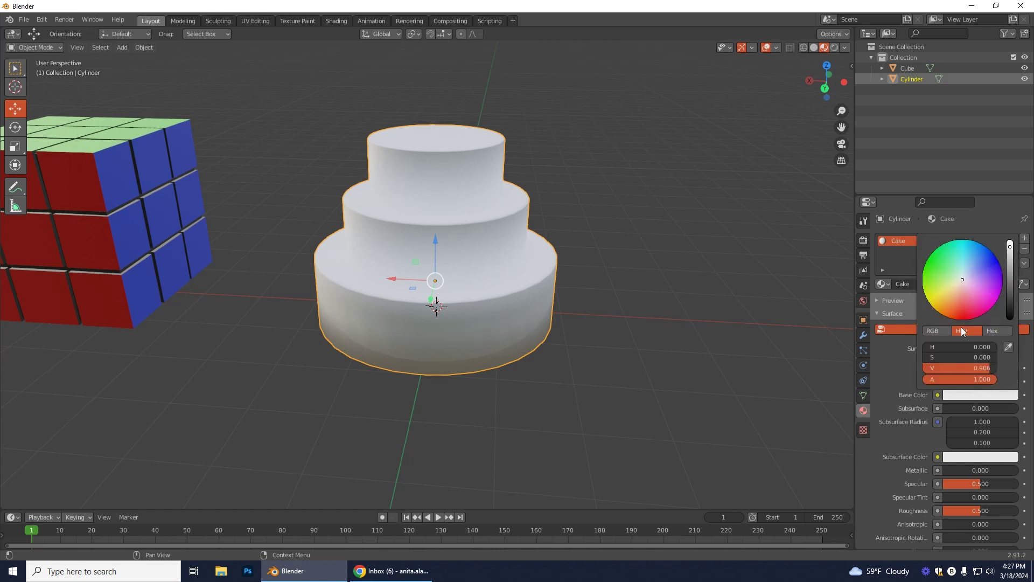
{"action": "left_click_drag", "start_coordinate": [965, 277], "coordinate": [973, 299]}
{"action": "left_click", "coordinate": [582, 408]}
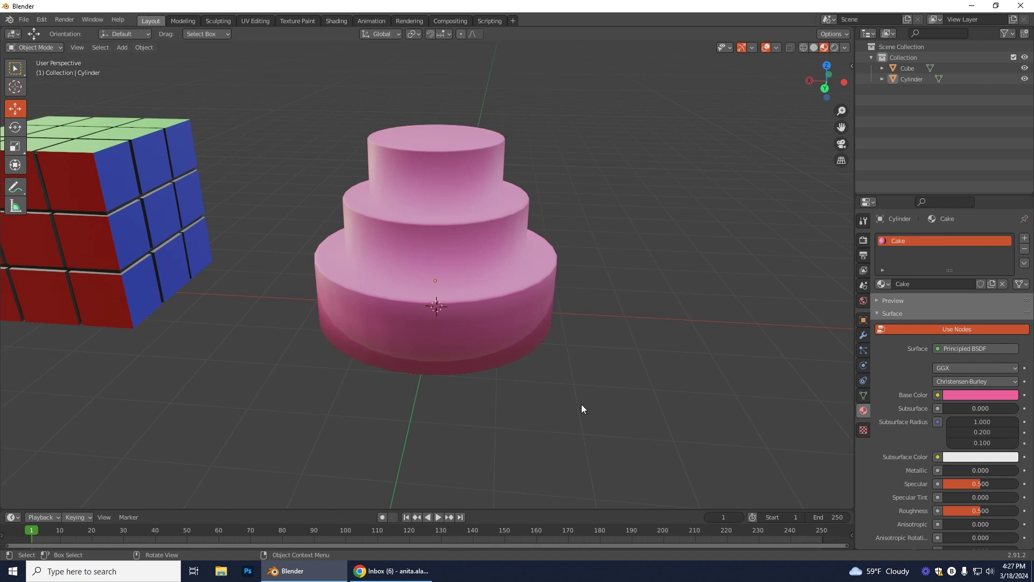
- Switch the cylinder to Edit Mode and select three separate side faces on its middle tier
{"action": "left_click", "coordinate": [23, 46]}
{"action": "left_click", "coordinate": [37, 71]}
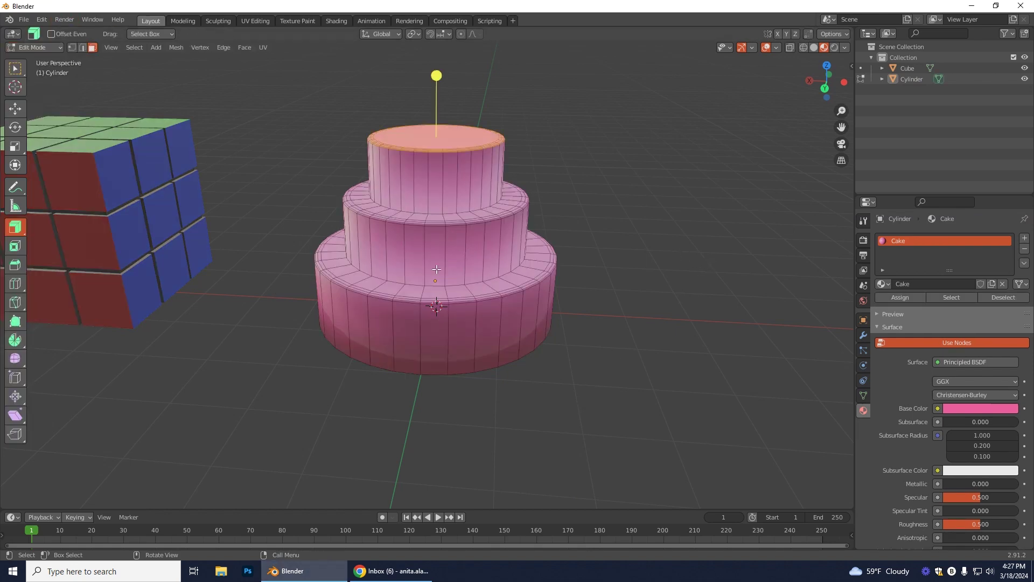
{"action": "left_click", "coordinate": [417, 252]}
{"action": "left_click", "coordinate": [367, 246], "text": "shift"}
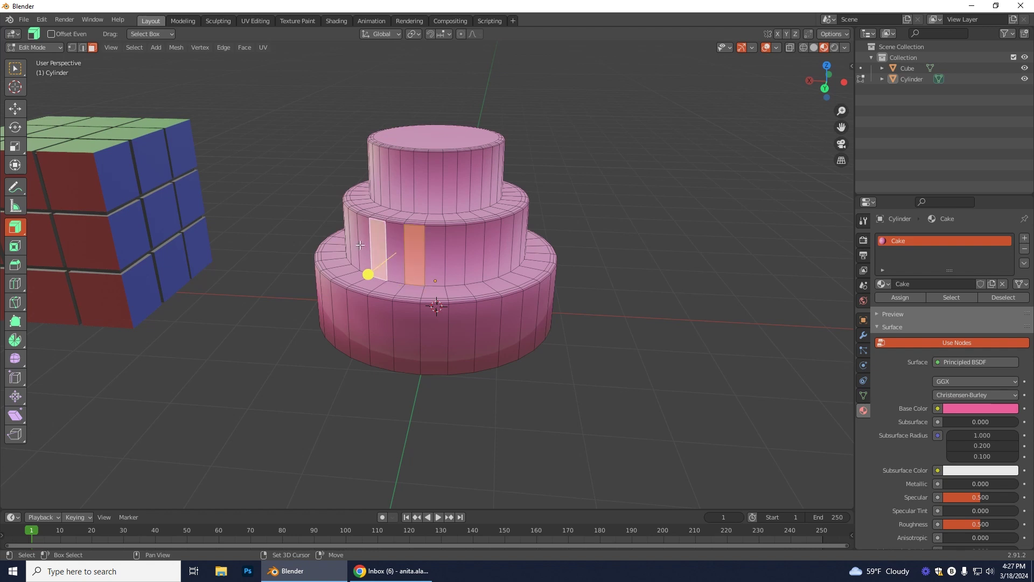
{"action": "left_click", "coordinate": [351, 243], "text": "shift"}
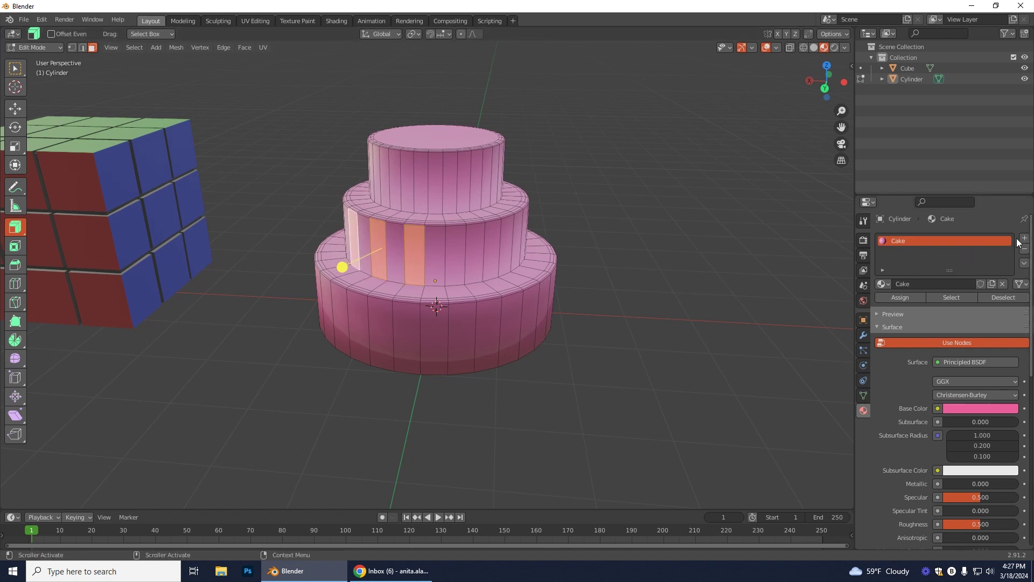
- Add a second material with light green base color, hue 0.268 and saturation 0.604, and assign it to the three selected faces
{"action": "left_click", "coordinate": [1026, 238]}
{"action": "left_click", "coordinate": [901, 305]}
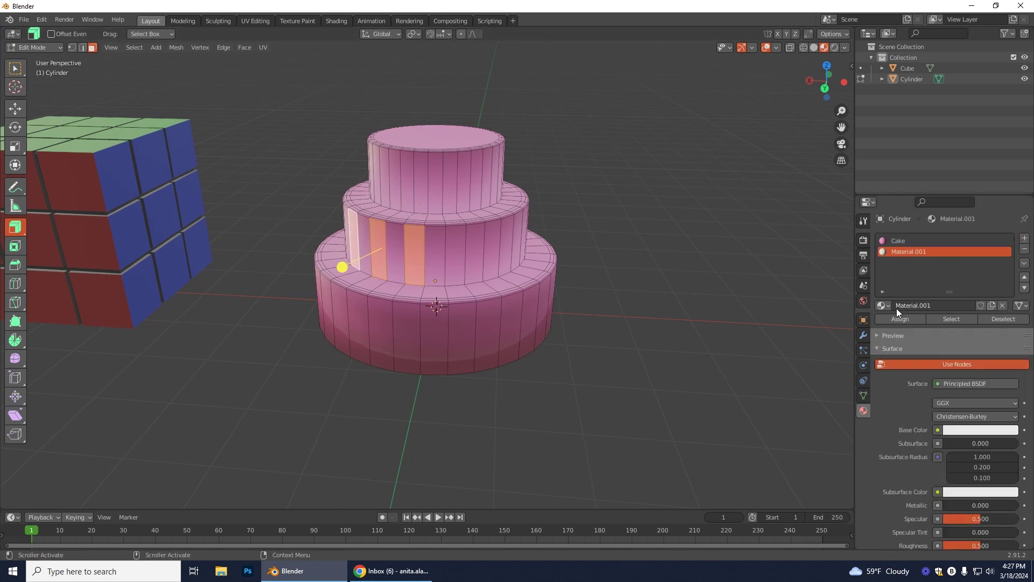
{"action": "left_click", "coordinate": [958, 432]}
{"action": "left_click", "coordinate": [939, 310]}
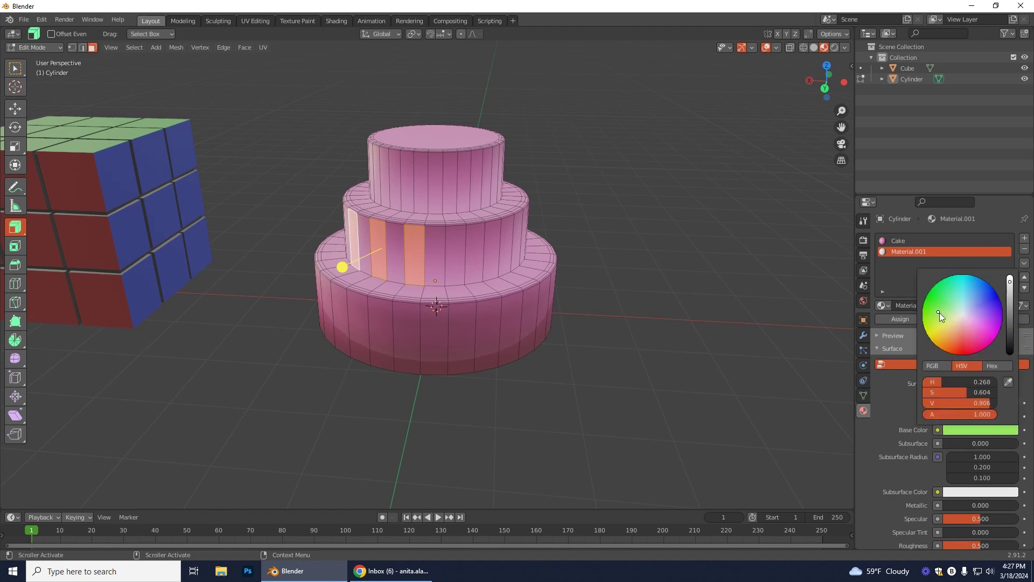
{"action": "left_click", "coordinate": [897, 318]}
{"action": "middle_click_drag", "start_coordinate": [576, 444], "coordinate": [593, 418]}
- Undo the green material added to the cylinder and return to Object Mode
{"action": "left_click", "coordinate": [49, 49]}
{"action": "key", "text": "ctrl+z"}
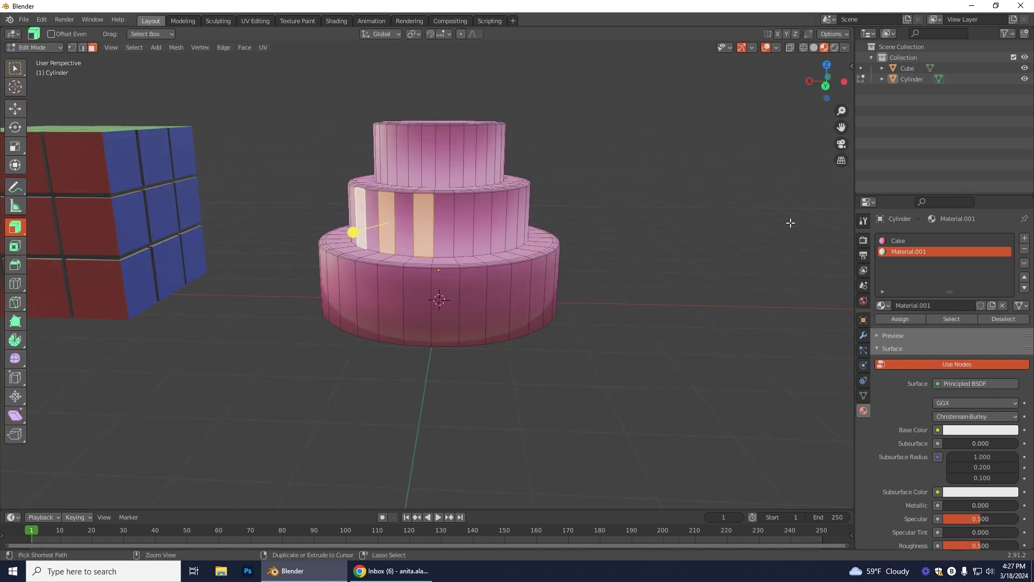
{"action": "key", "text": "ctrl+z"}
{"action": "key", "text": "ctrl+z"}
{"action": "left_click", "coordinate": [49, 47]}
{"action": "left_click", "coordinate": [47, 57]}
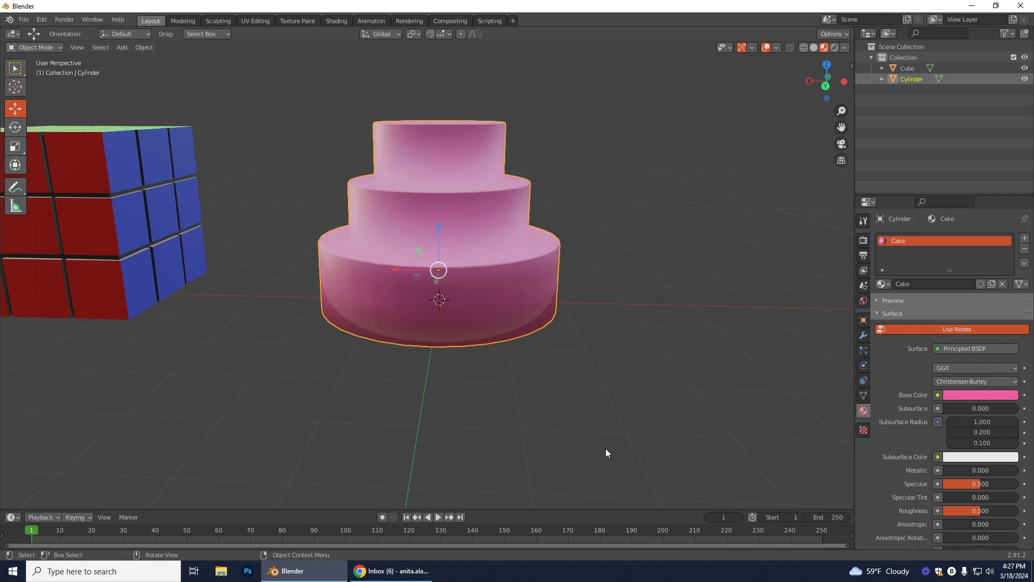
- Add a new cube mesh and move it about -4.89 m along X, clear of the cylinder
{"action": "scroll", "coordinate": [640, 406], "scroll_direction": "down", "scroll_amount": 5}
{"action": "scroll", "coordinate": [540, 299], "scroll_direction": "up", "scroll_amount": 4}
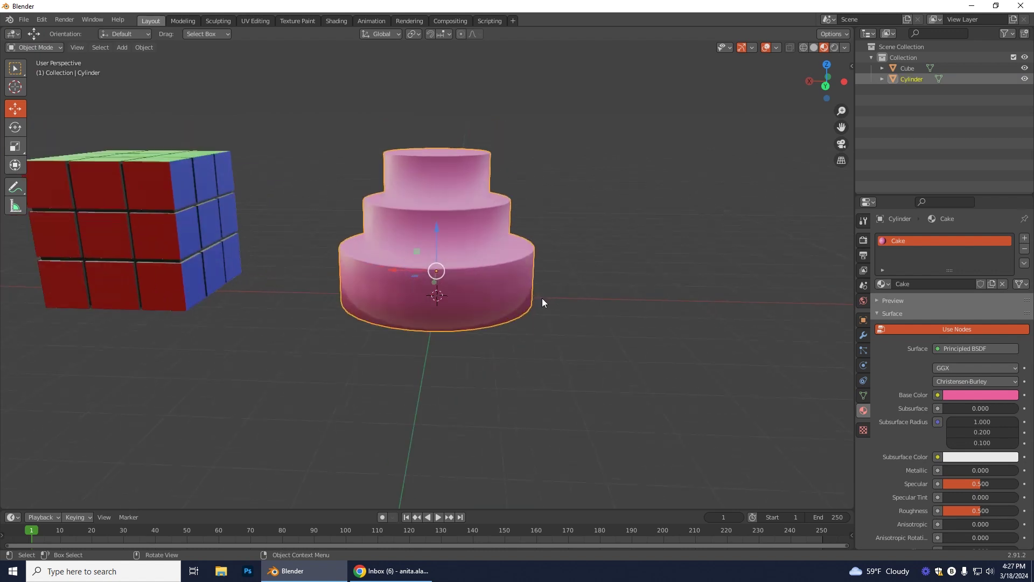
{"action": "scroll", "coordinate": [726, 339], "scroll_direction": "down", "scroll_amount": 1}
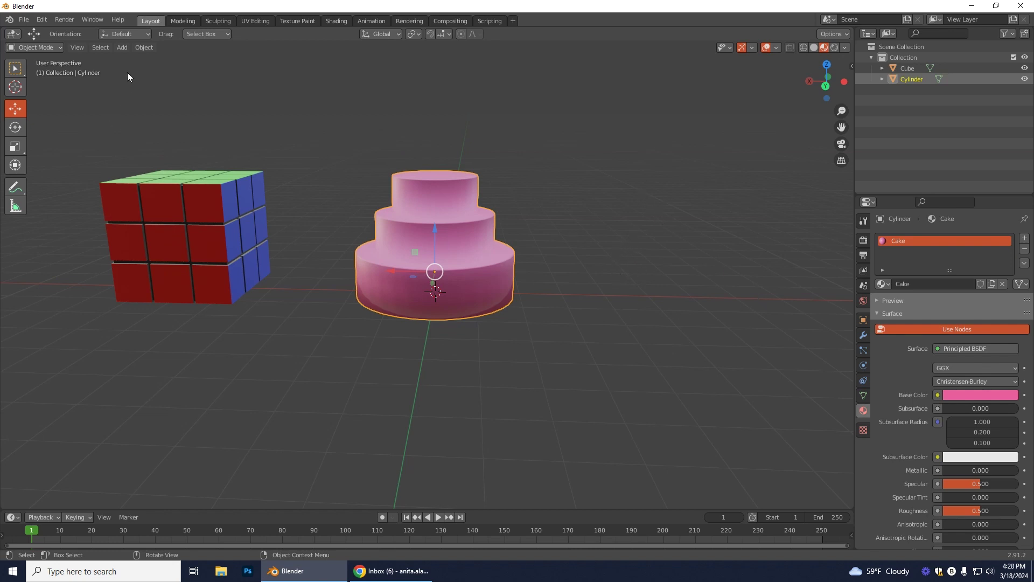
{"action": "left_click", "coordinate": [119, 48]}
{"action": "left_click", "coordinate": [119, 46]}
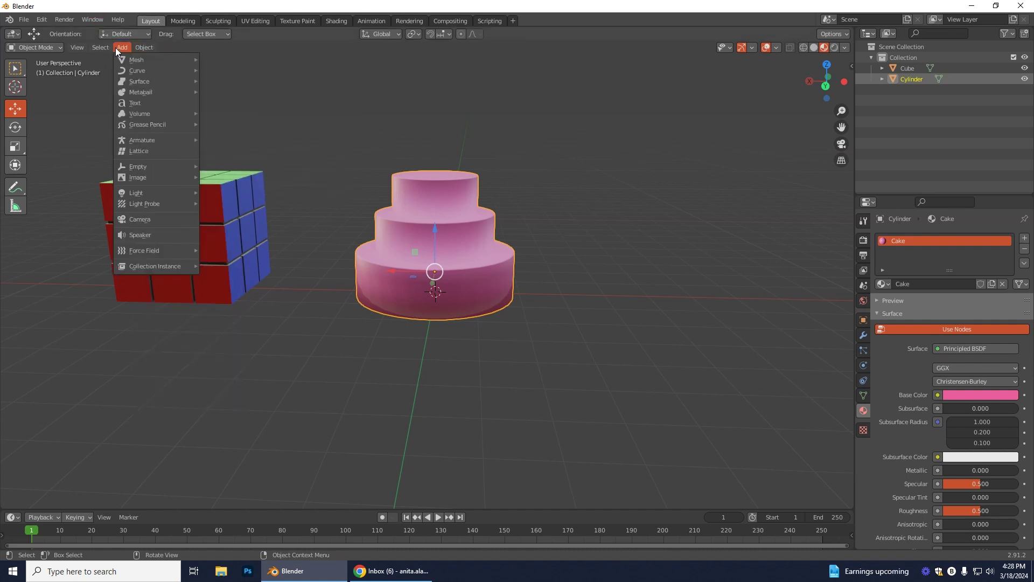
{"action": "mouse_move", "coordinate": [133, 60]}
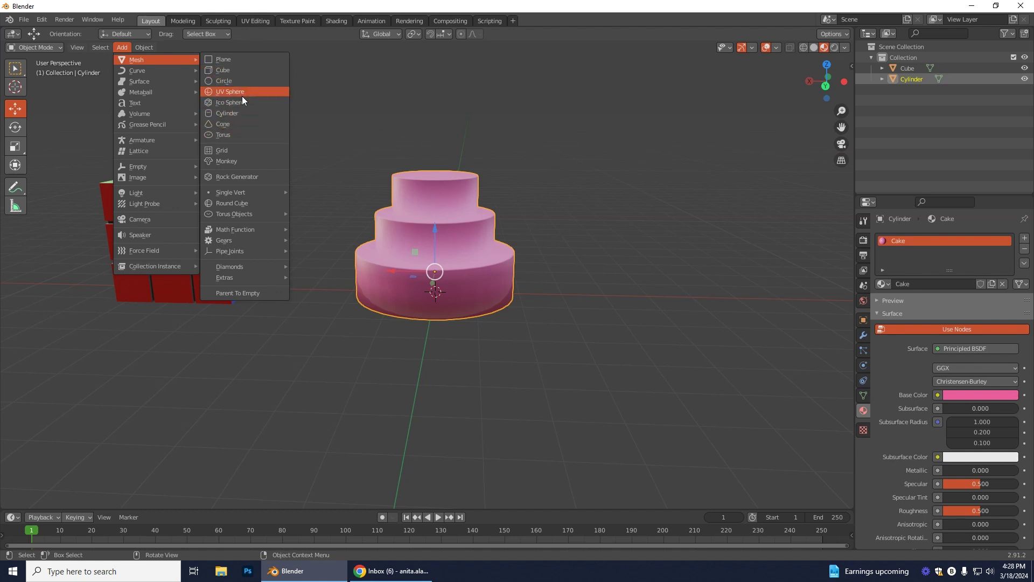
{"action": "left_click", "coordinate": [227, 69]}
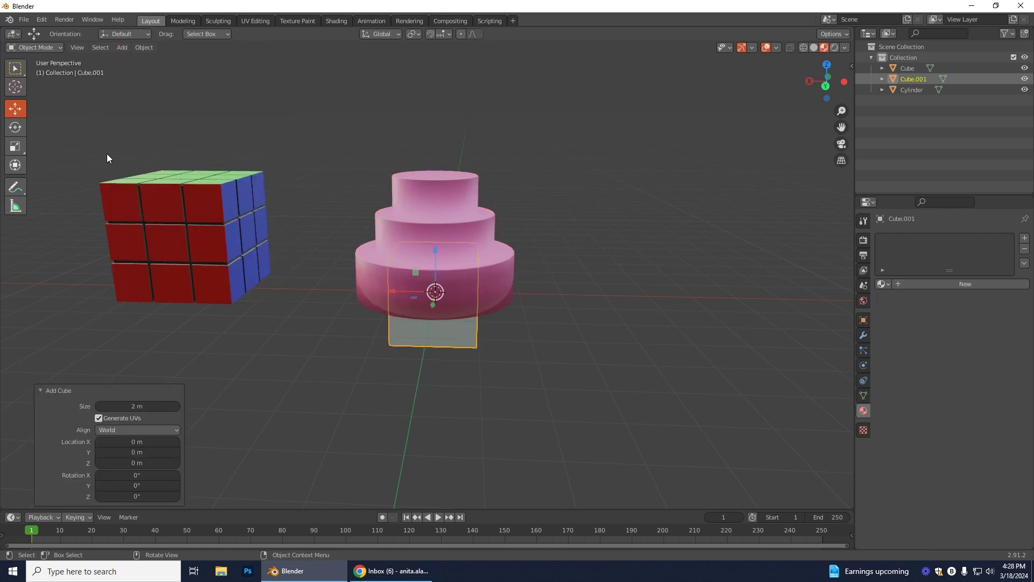
{"action": "left_click_drag", "start_coordinate": [398, 293], "coordinate": [605, 296]}
- Switch the new cube to Edit Mode and subdivide all of its faces with one cut
{"action": "left_click", "coordinate": [33, 47]}
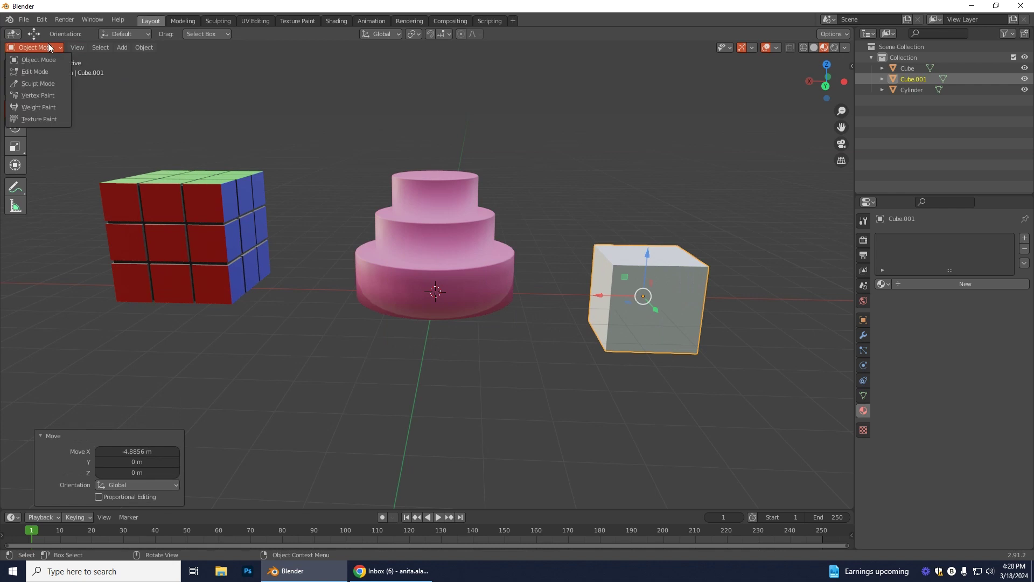
{"action": "left_click", "coordinate": [43, 72]}
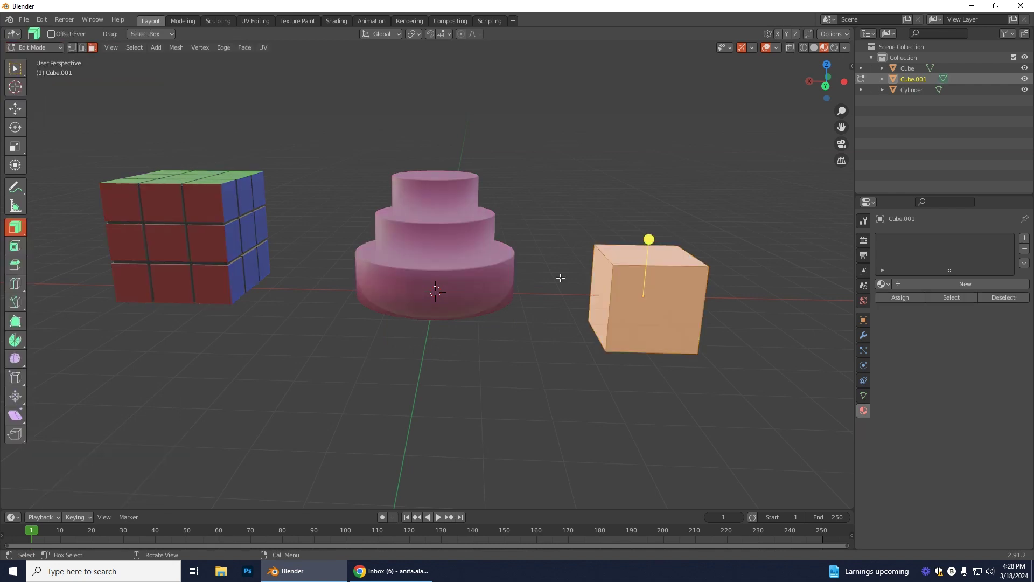
{"action": "right_click", "coordinate": [639, 309]}
{"action": "left_click", "coordinate": [627, 312]}
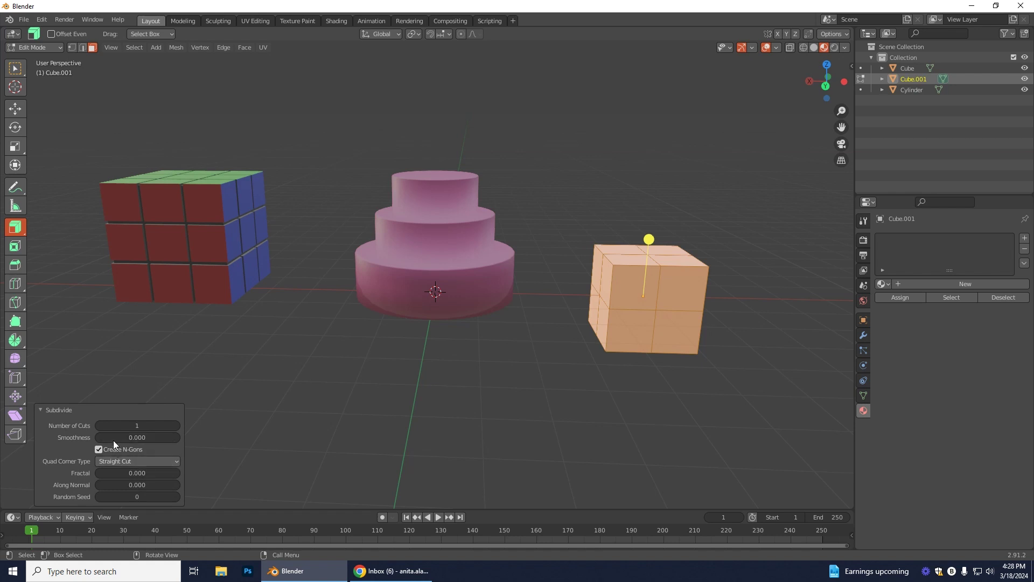
- Set the new cube's subdivision to two cuts and activate the Extrude Region tool
{"action": "left_click", "coordinate": [176, 425]}
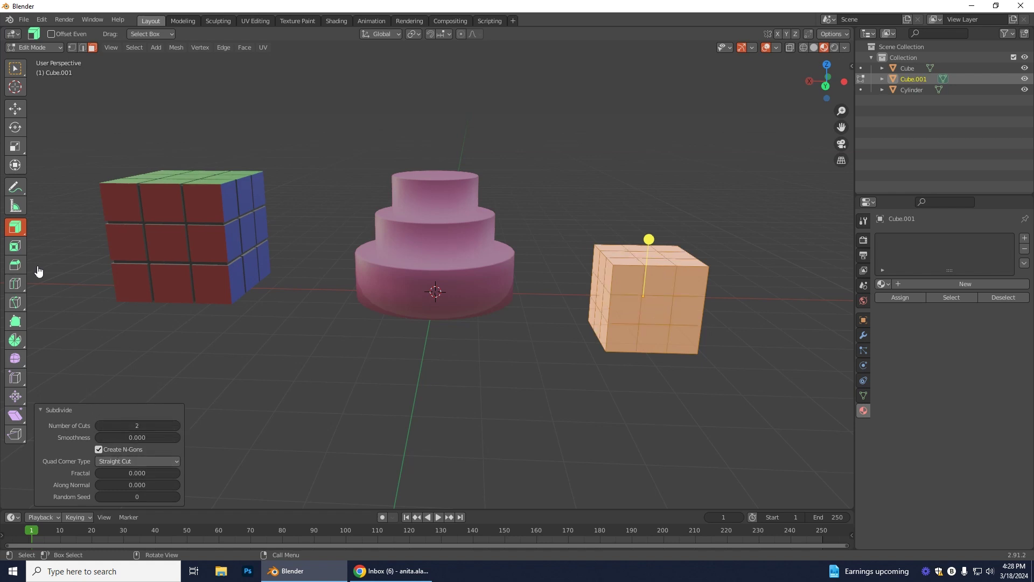
{"action": "right_click", "coordinate": [15, 246]}
{"action": "left_click", "coordinate": [22, 226]}
{"action": "left_click_drag", "start_coordinate": [22, 226], "coordinate": [65, 229]}
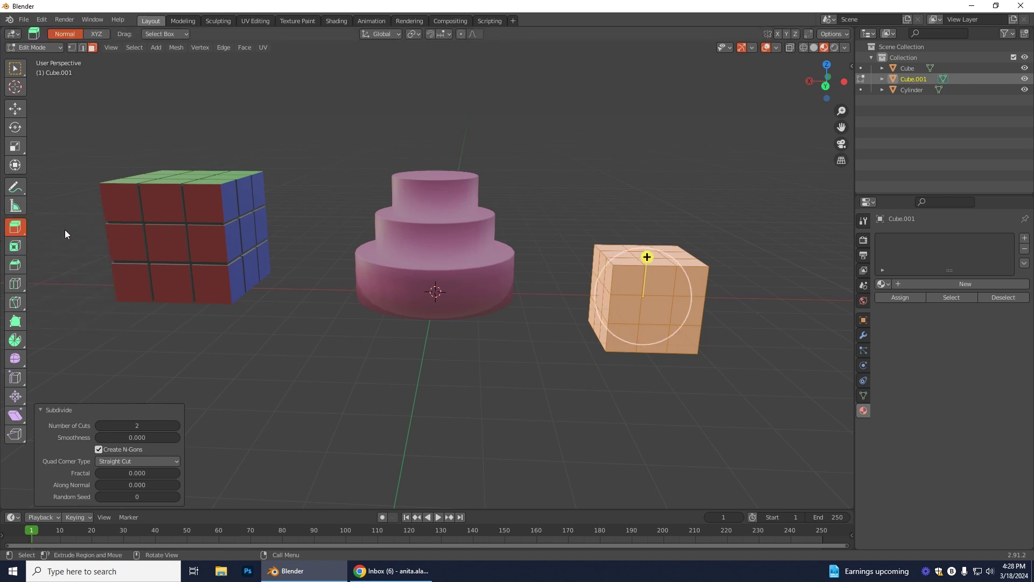
- Extrude the cube's top centre face upward in two segments to form a column, undoing any extra extrusion
{"action": "left_click", "coordinate": [649, 254]}
{"action": "left_click_drag", "start_coordinate": [651, 215], "coordinate": [653, 180]}
{"action": "left_click_drag", "start_coordinate": [668, 216], "coordinate": [668, 213]}
{"action": "left_click_drag", "start_coordinate": [658, 172], "coordinate": [659, 139]}
{"action": "key", "text": "ctrl+z"}
- Extrude the column's upper side face about 1.09 m toward the cake to form a horizontal arm
{"action": "left_click", "coordinate": [638, 211]}
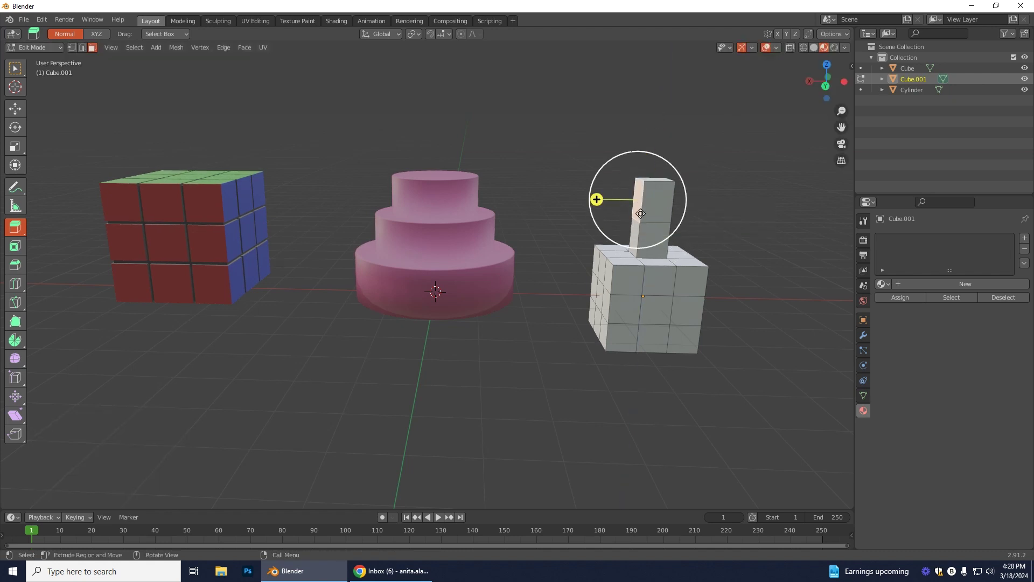
{"action": "left_click_drag", "start_coordinate": [596, 198], "coordinate": [493, 199]}
{"action": "middle_click_drag", "start_coordinate": [493, 199], "coordinate": [552, 210]}
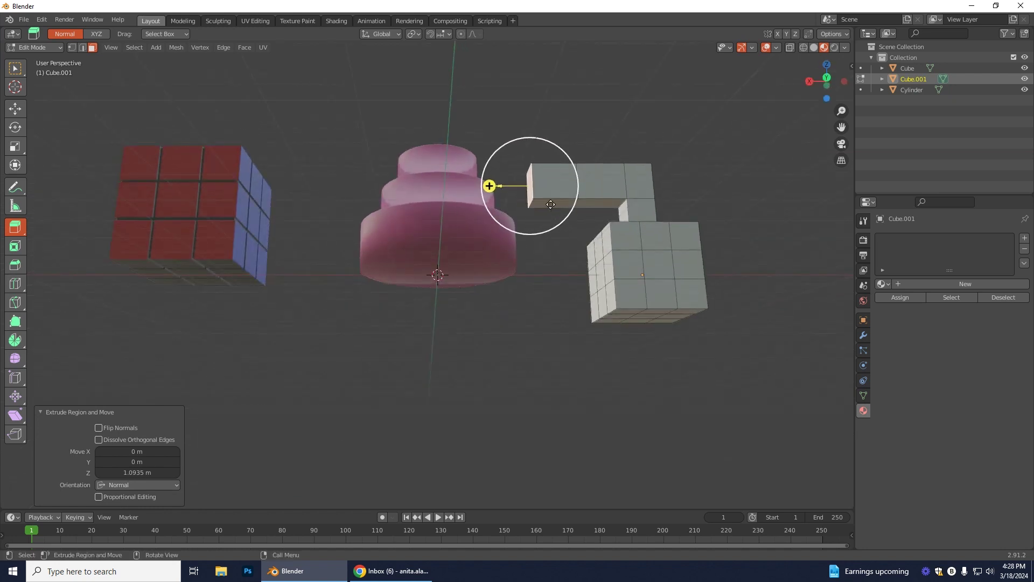
- Extrude the underside face at the arm's free end downward in two segments to form a hanging leg
{"action": "left_click", "coordinate": [554, 206]}
{"action": "left_click_drag", "start_coordinate": [554, 241], "coordinate": [570, 337]}
{"action": "mouse_move", "coordinate": [570, 337]}
{"action": "middle_mouse_down"}
{"action": "mouse_move", "coordinate": [538, 381]}
{"action": "mouse_move", "coordinate": [575, 333]}
{"action": "middle_mouse_up"}
{"action": "middle_click_drag", "start_coordinate": [534, 371], "coordinate": [563, 354]}
{"action": "left_click_drag", "start_coordinate": [562, 296], "coordinate": [587, 293]}
- Extrude the top face above the column upward to form a raised block
{"action": "middle_click_drag", "start_coordinate": [551, 328], "coordinate": [640, 133]}
{"action": "left_click", "coordinate": [621, 185]}
{"action": "left_click_drag", "start_coordinate": [619, 152], "coordinate": [628, 76]}
- Extrude the raised block's side face away from the cake in two segments, the second about 0.86 m long
{"action": "middle_click_drag", "start_coordinate": [737, 193], "coordinate": [598, 197]}
{"action": "left_click", "coordinate": [596, 196]}
{"action": "left_click_drag", "start_coordinate": [648, 184], "coordinate": [803, 210]}
{"action": "middle_click_drag", "start_coordinate": [803, 210], "coordinate": [765, 64]}
{"action": "left_click_drag", "start_coordinate": [765, 64], "coordinate": [792, 64]}
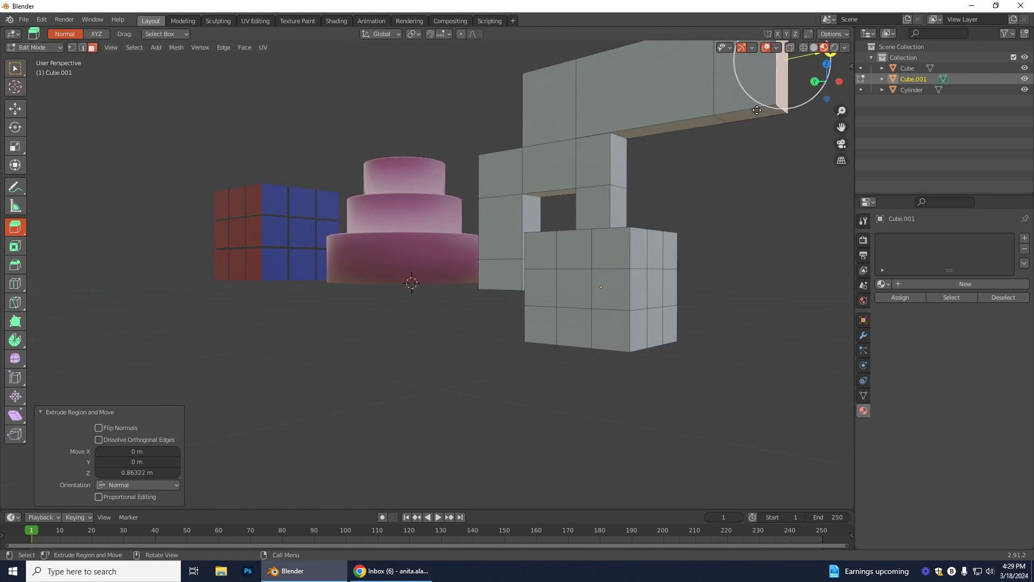
- Extrude the underside face at the upper beam's outer end about 2.19 m downward along global Z
{"action": "left_click", "coordinate": [750, 115]}
{"action": "left_click_drag", "start_coordinate": [750, 155], "coordinate": [752, 292]}
{"action": "key", "text": "x"}
{"action": "key", "text": "z"}
{"action": "middle_click_drag", "start_coordinate": [752, 291], "coordinate": [471, 332]}
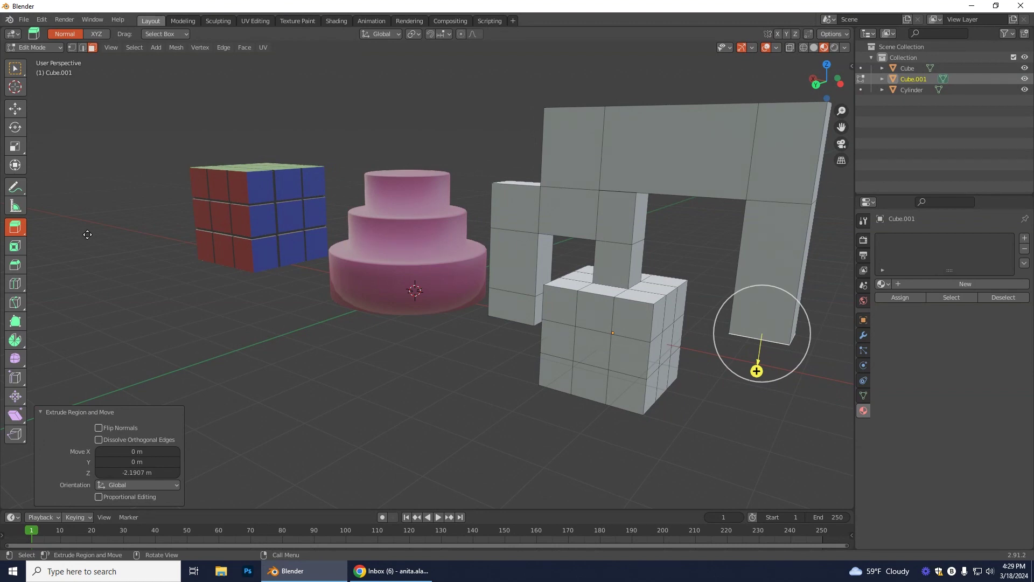
{"action": "scroll", "coordinate": [501, 373], "scroll_direction": "down", "scroll_amount": 3}
{"action": "middle_click_drag", "start_coordinate": [502, 374], "coordinate": [544, 395]}
- Return to Object Mode and give the extruded shape a new green material with hue 0.231 and saturation 0.779
{"action": "left_click", "coordinate": [46, 47]}
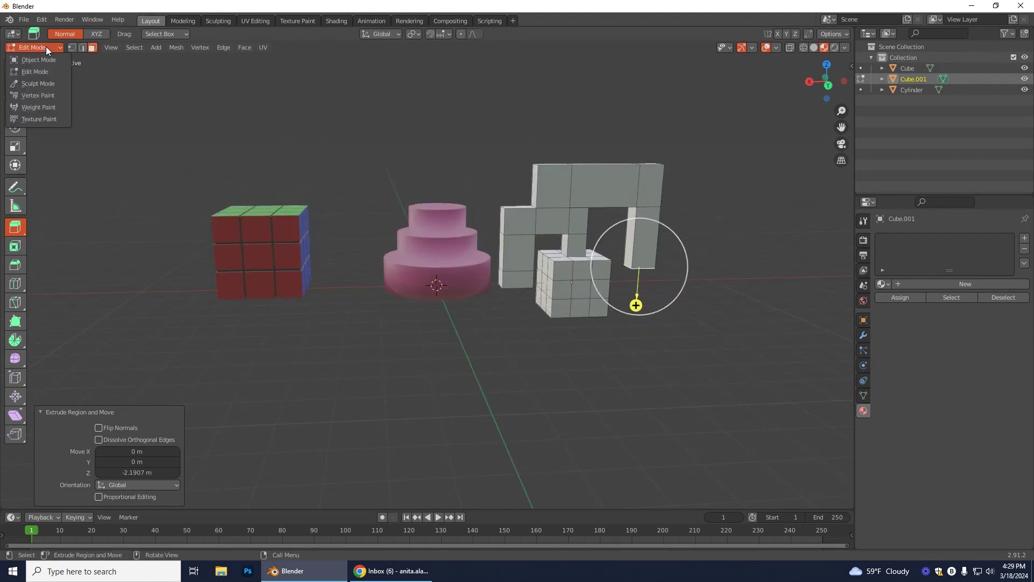
{"action": "left_click", "coordinate": [33, 57]}
{"action": "left_click", "coordinate": [901, 284]}
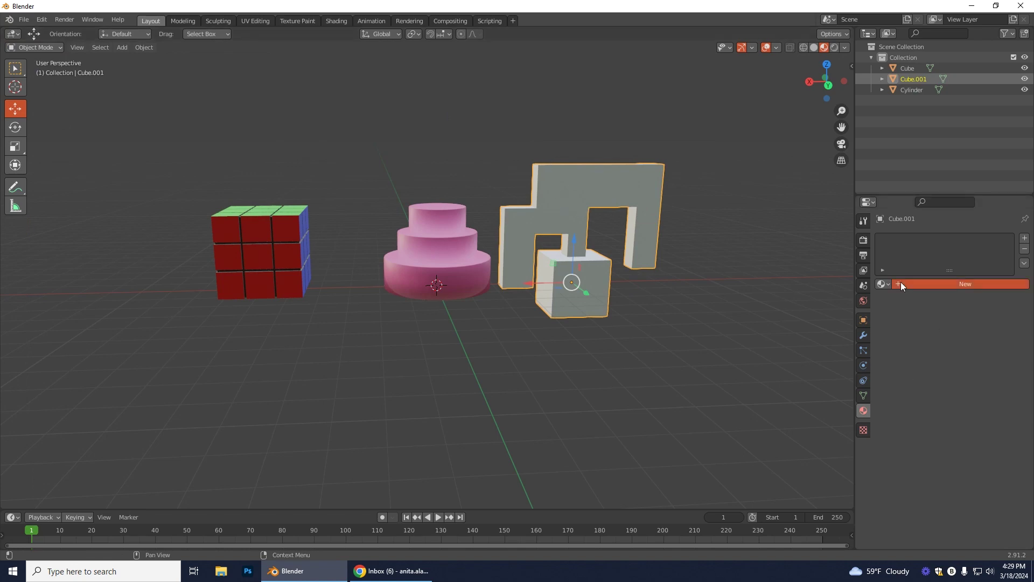
{"action": "left_click", "coordinate": [979, 398]}
{"action": "left_click_drag", "start_coordinate": [959, 295], "coordinate": [931, 276]}
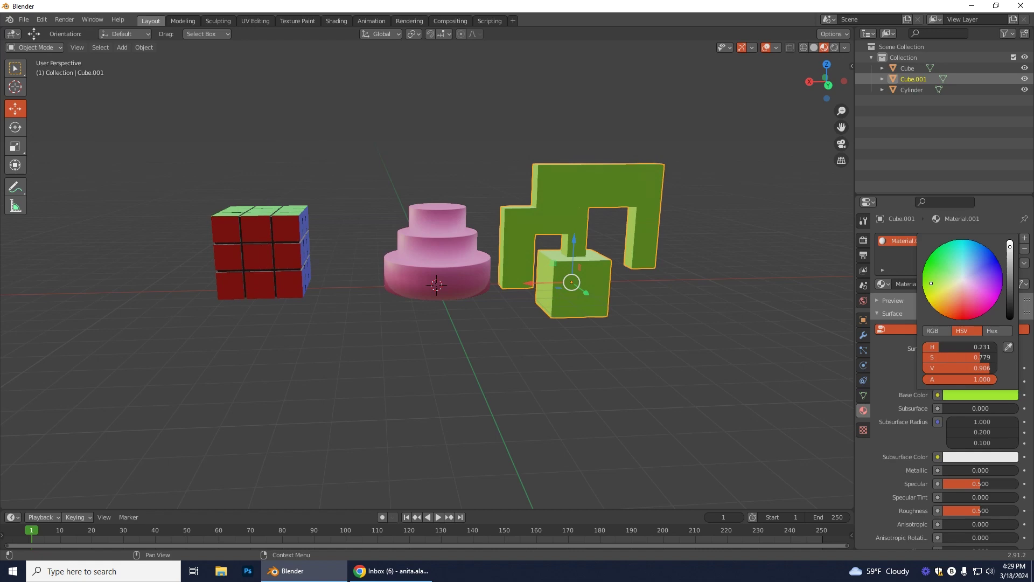
{"action": "left_click", "coordinate": [761, 361]}
{"action": "scroll", "coordinate": [806, 360], "scroll_direction": "up", "scroll_amount": 2}
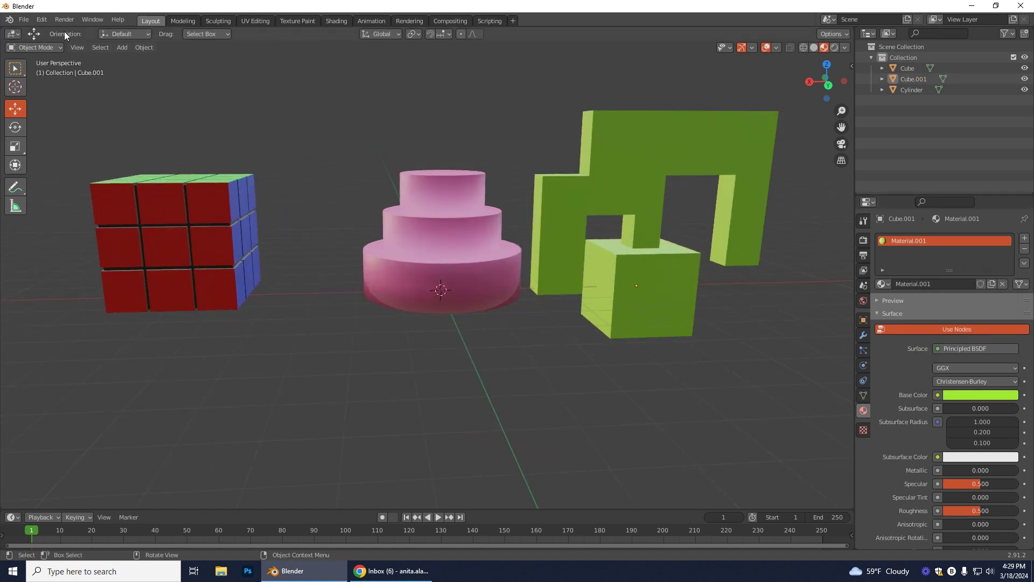
- In Edit Mode, recolor the shape's material pink and assign a second, yellow material to the upper beam's middle front face
{"action": "left_click", "coordinate": [33, 48]}
{"action": "left_click", "coordinate": [34, 69]}
{"action": "left_click", "coordinate": [710, 164]}
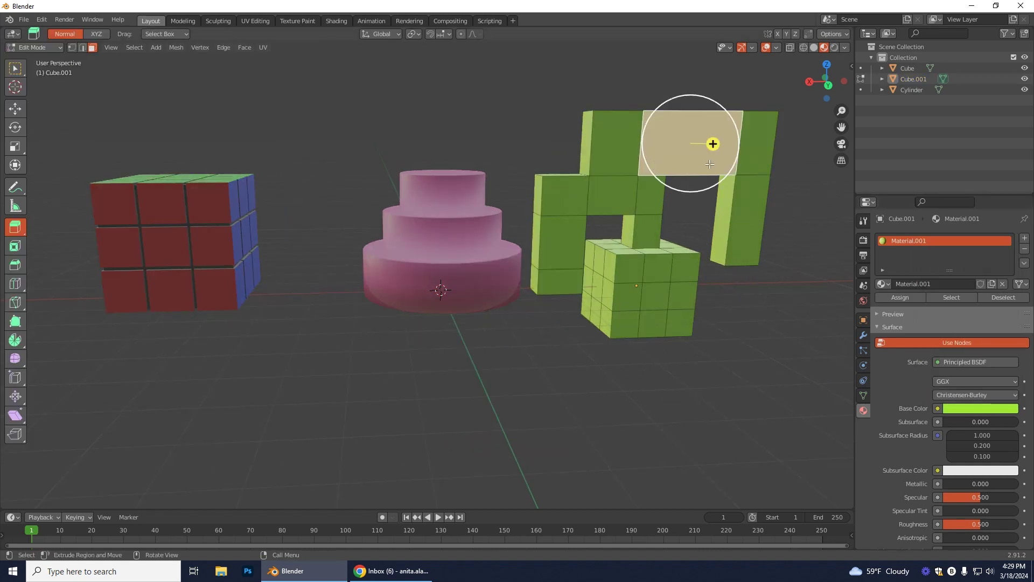
{"action": "left_click", "coordinate": [1000, 408]}
{"action": "left_click_drag", "start_coordinate": [962, 301], "coordinate": [982, 307]}
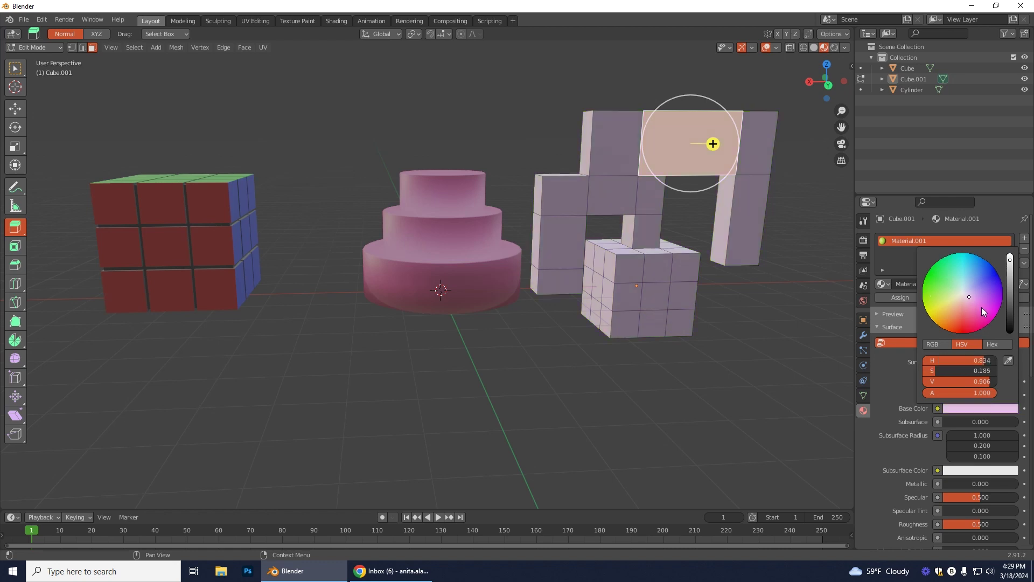
{"action": "left_click", "coordinate": [979, 312]}
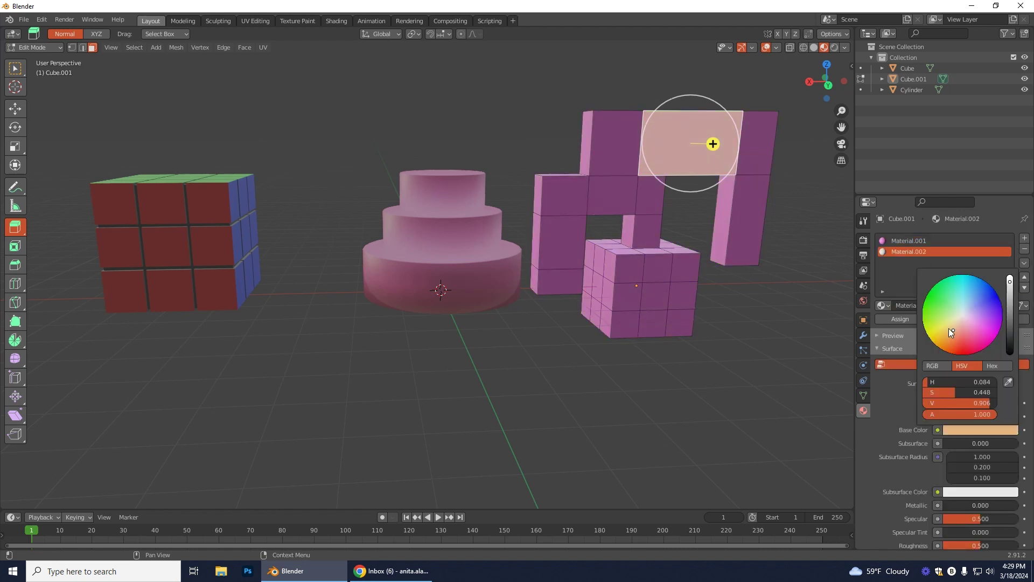
- Return the extruded shape to Object Mode with all three models in view
{"action": "left_click", "coordinate": [47, 50]}
{"action": "left_click", "coordinate": [32, 57]}
{"action": "scroll", "coordinate": [491, 308], "scroll_direction": "down", "scroll_amount": 3}
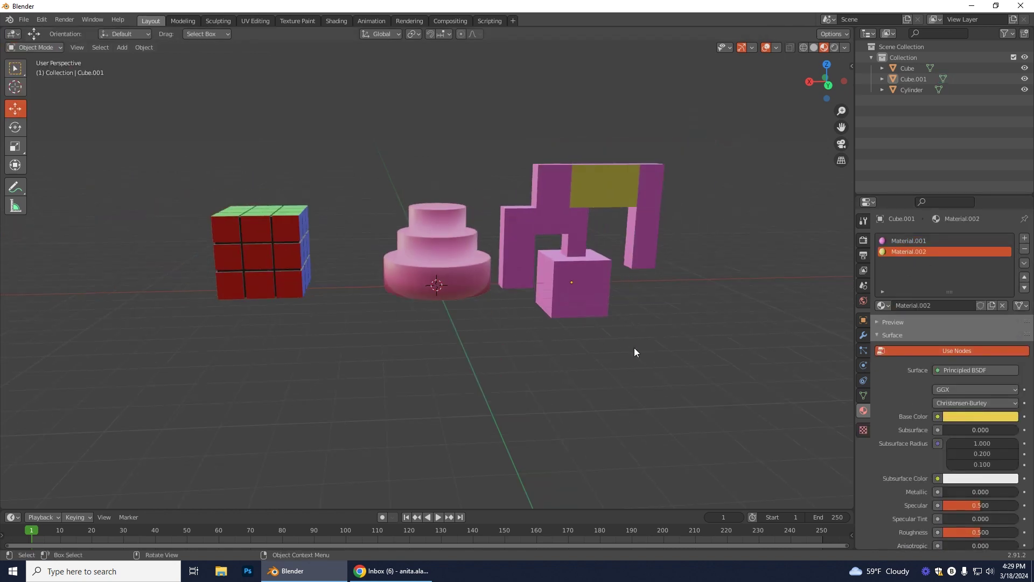
- Capture a rectangular screen snip of the three models and save it from Snip & Sketch as PNG 3forms in Downloads
{"action": "scroll", "coordinate": [419, 286], "scroll_direction": "up", "scroll_amount": 1}
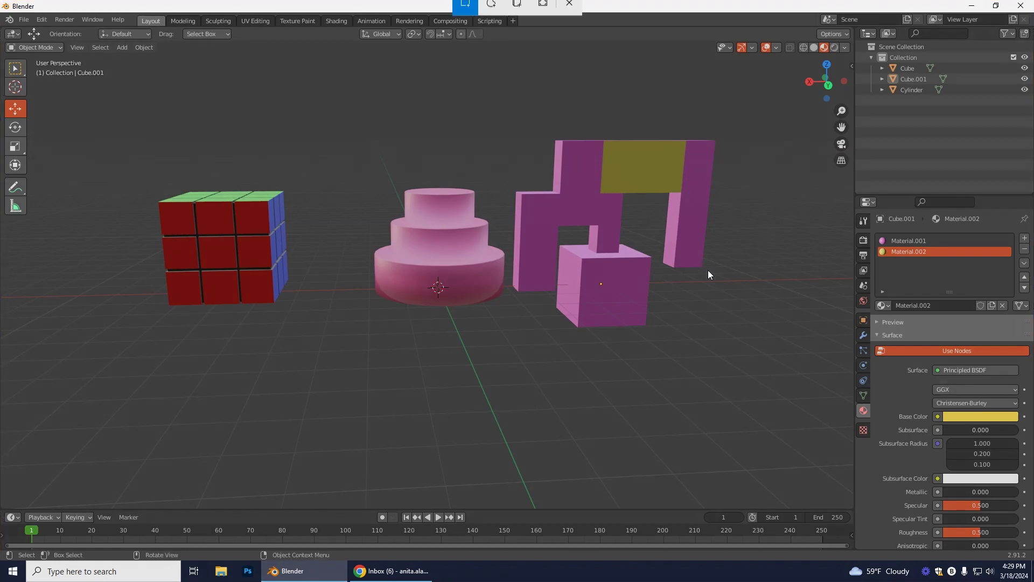
{"action": "key", "text": "super+shift+s"}
{"action": "mouse_move", "coordinate": [100, 85]}
{"action": "left_mouse_down"}
{"action": "mouse_move", "coordinate": [473, 307]}
{"action": "mouse_move", "coordinate": [757, 418]}
{"action": "mouse_move", "coordinate": [754, 360]}
{"action": "left_mouse_up"}
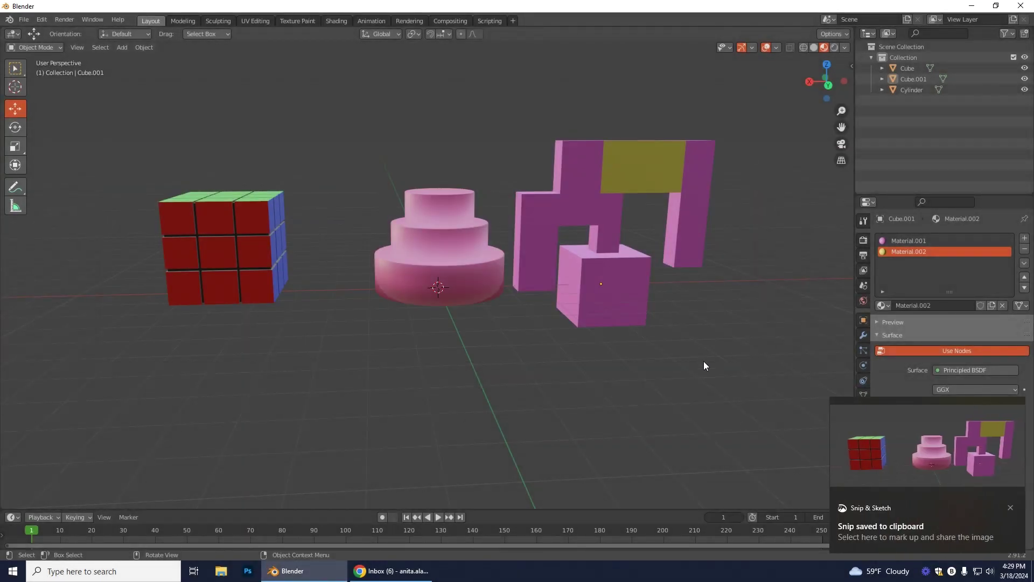
{"action": "left_click", "coordinate": [893, 448]}
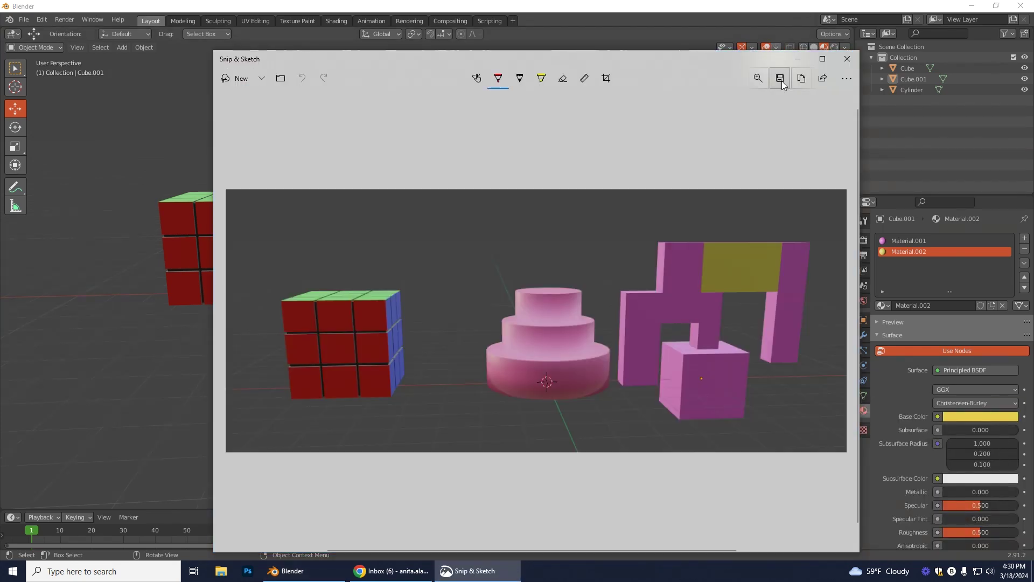
{"action": "left_click", "coordinate": [781, 79]}
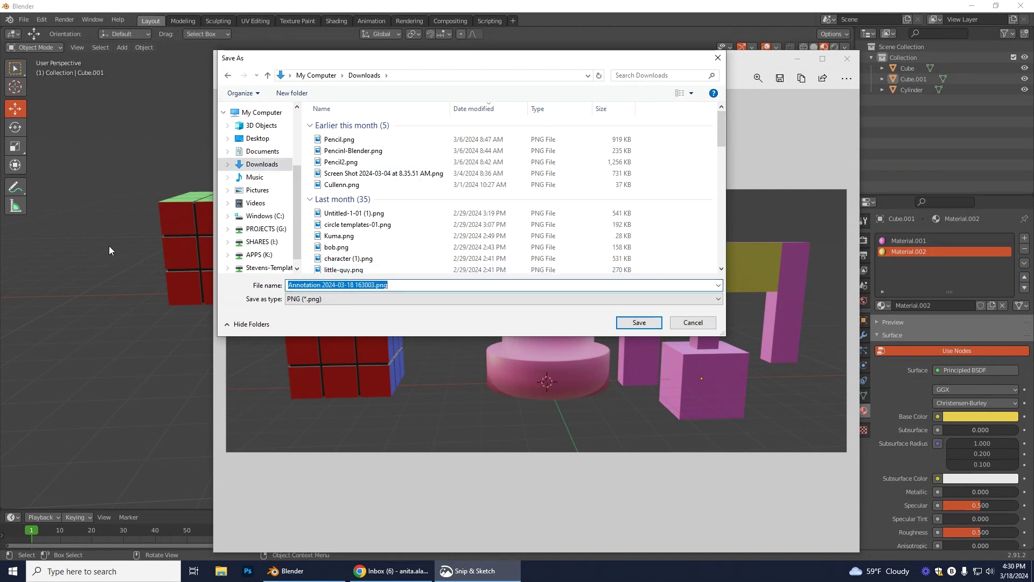
{"action": "type", "text": "3forms"}
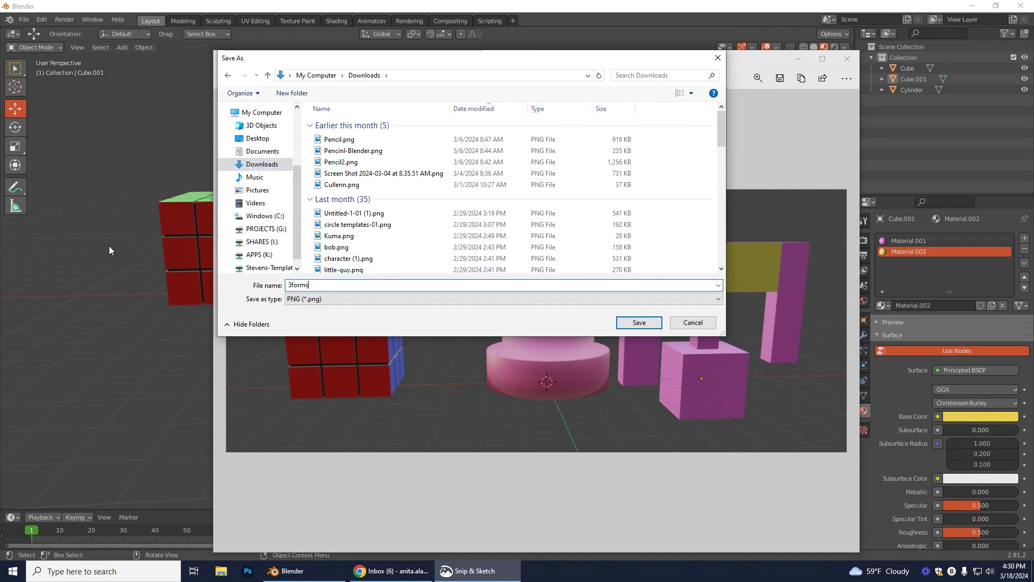
{"action": "key", "text": "Return"}
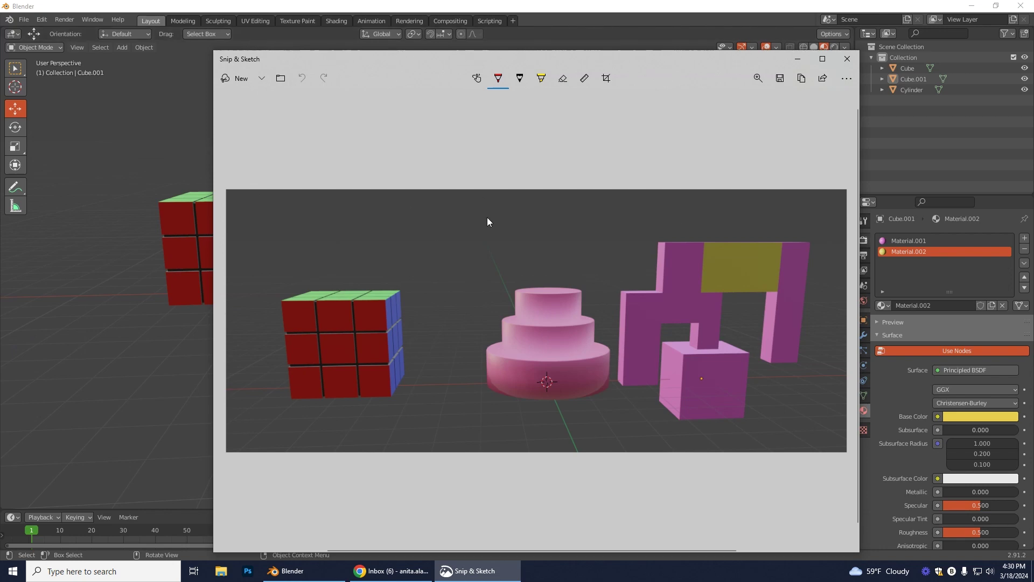